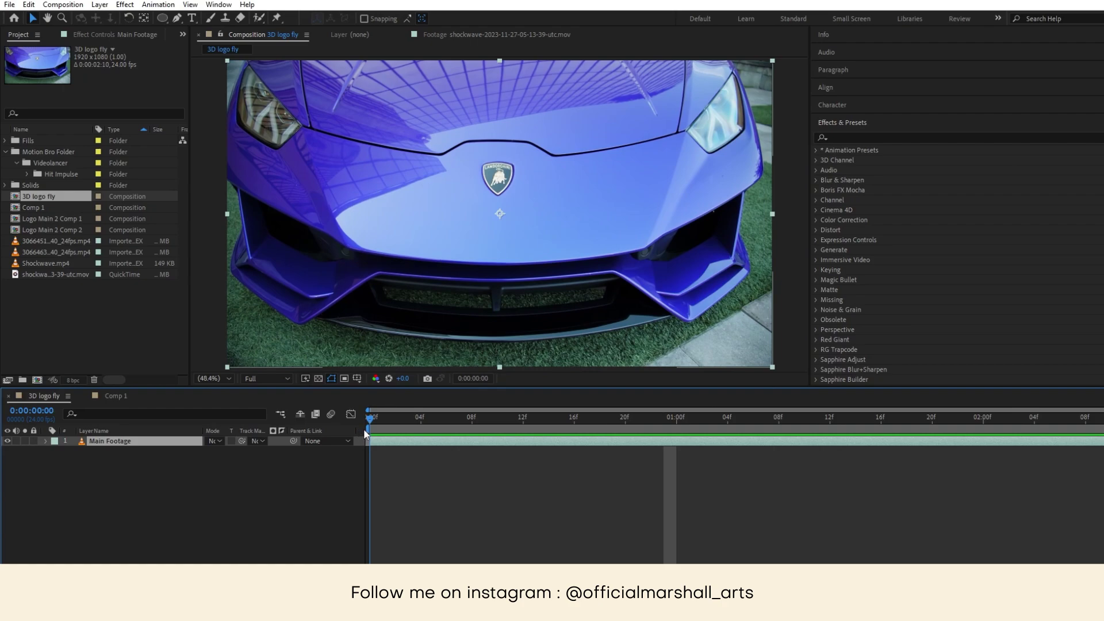
- Duplicate the Main Footage layer and freeze the copy with Time > Freeze Frame
{"action": "mouse_move", "coordinate": [365, 434]}
{"action": "left_mouse_down"}
{"action": "mouse_move", "coordinate": [406, 422]}
{"action": "mouse_move", "coordinate": [357, 430]}
{"action": "left_mouse_up"}
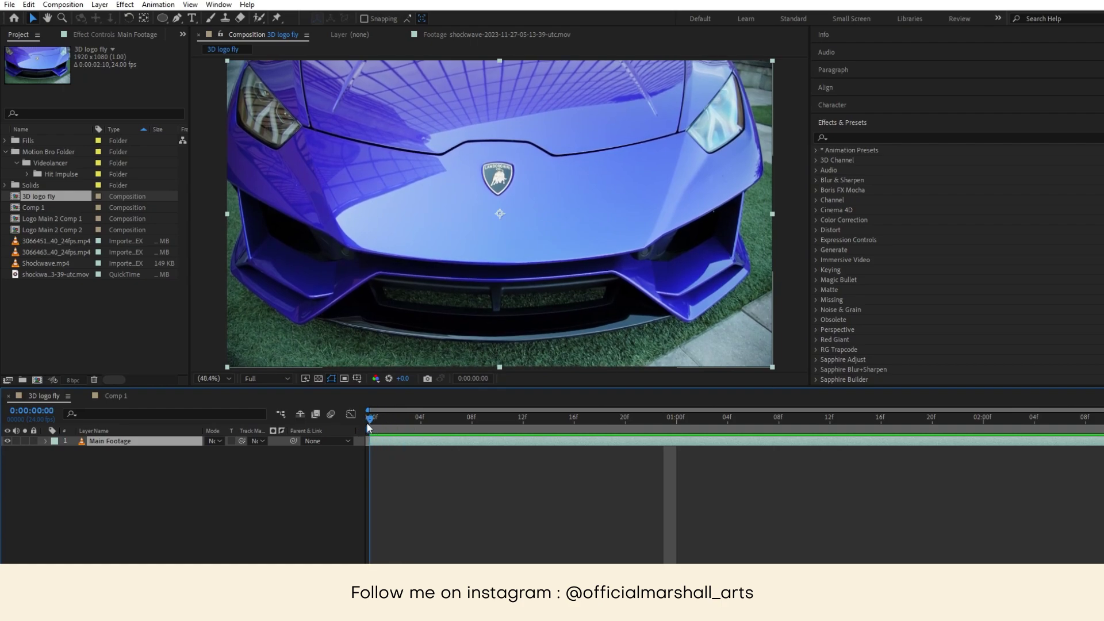
{"action": "key", "text": "ctrl+d"}
{"action": "right_click", "coordinate": [399, 443]}
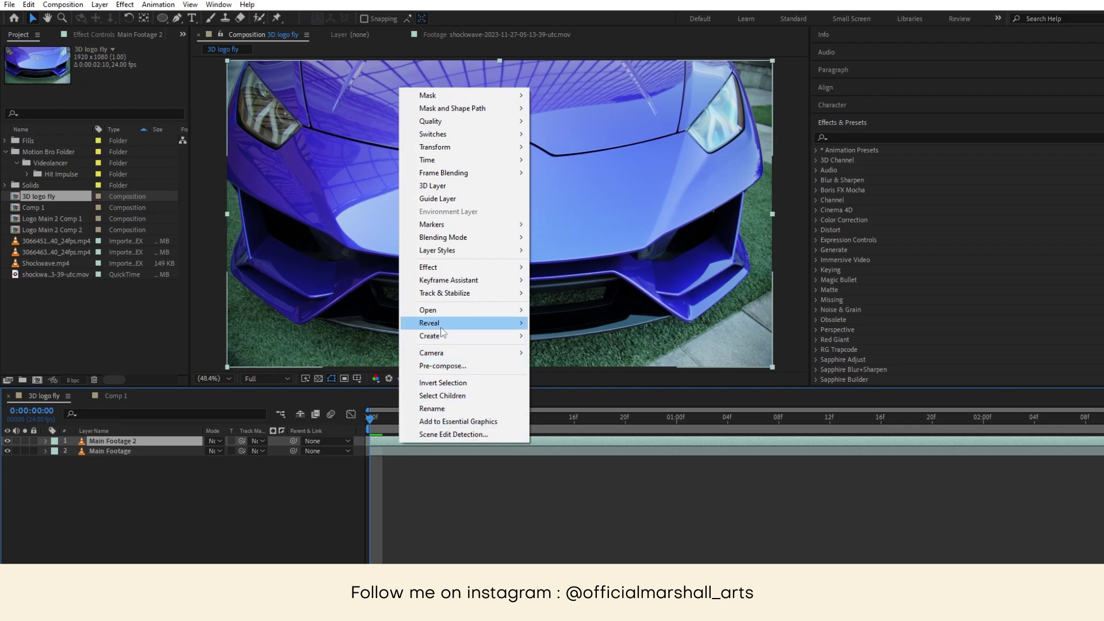
{"action": "mouse_move", "coordinate": [489, 160]}
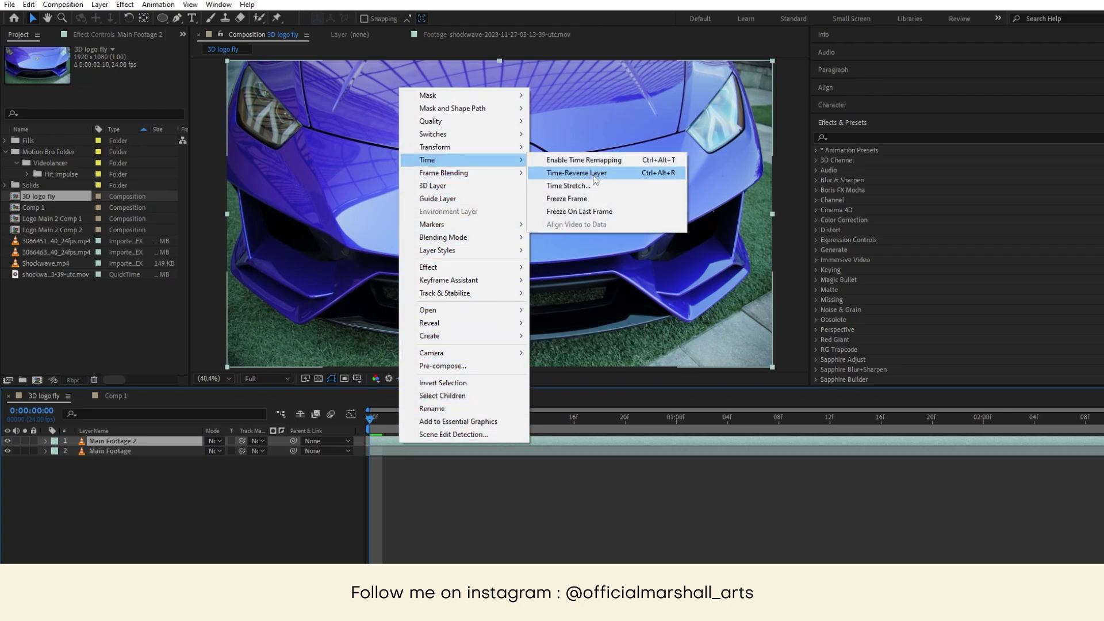
{"action": "left_click", "coordinate": [562, 198]}
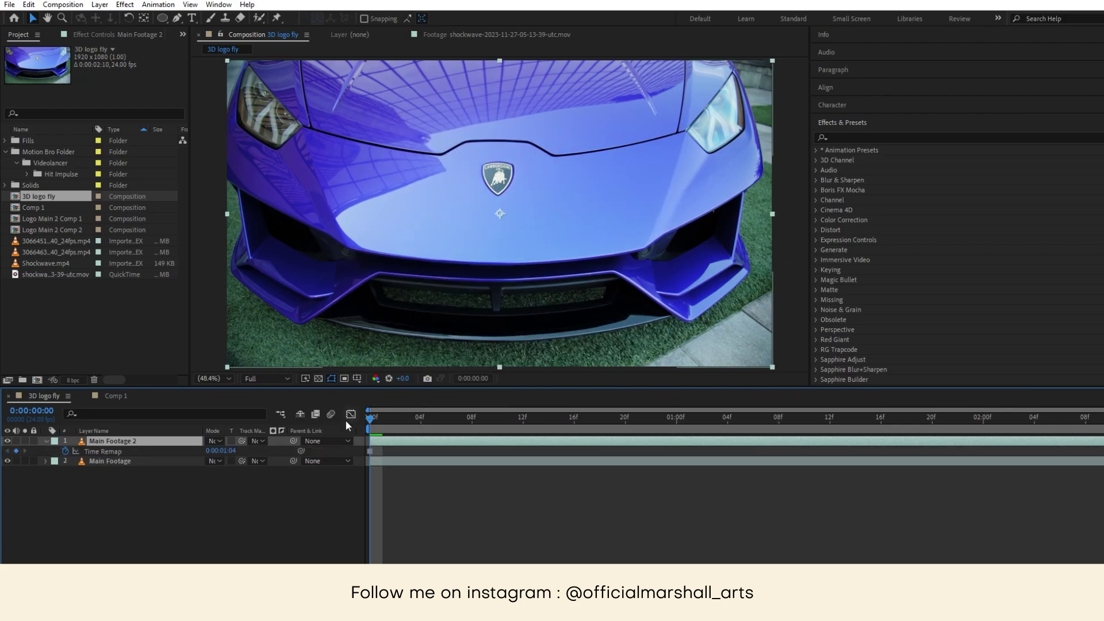
{"action": "mouse_move", "coordinate": [367, 426]}
{"action": "left_mouse_down"}
{"action": "mouse_move", "coordinate": [380, 424]}
{"action": "mouse_move", "coordinate": [362, 421]}
{"action": "left_mouse_up"}
- Rename the frozen duplicate layer to 'Freeze Frame'
{"action": "left_click", "coordinate": [46, 441]}
{"action": "key", "text": "Return"}
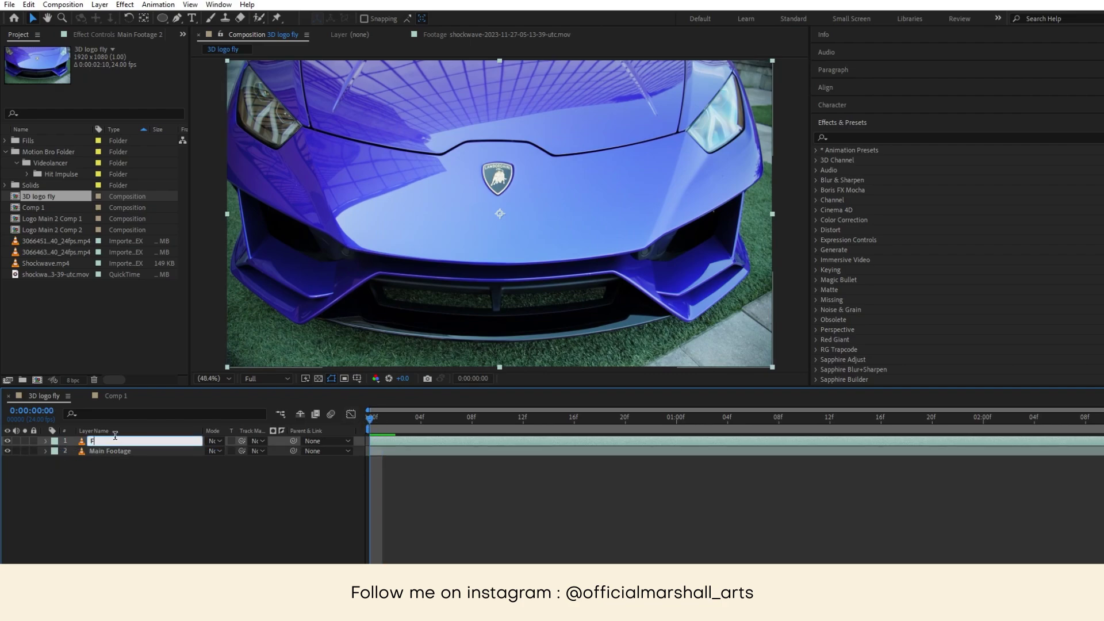
{"action": "type", "text": "Freeze Frame"}
{"action": "left_click", "coordinate": [168, 522]}
{"action": "left_click", "coordinate": [447, 268]}
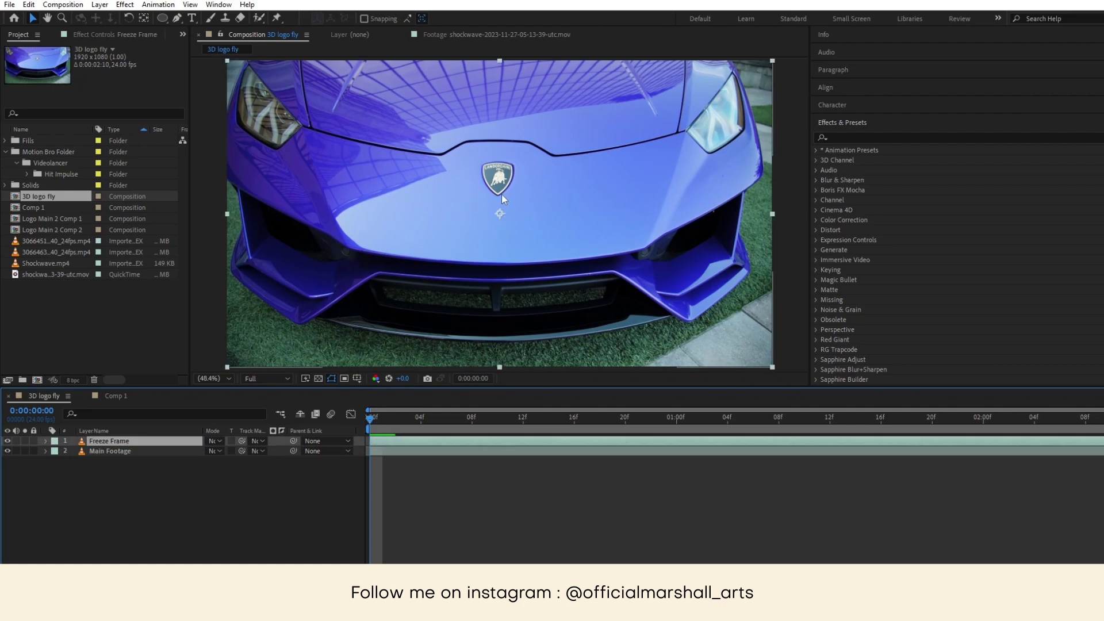
- Draw a closed curved Pen-tool mask around the Lamborghini shield badge
{"action": "scroll", "coordinate": [502, 199], "scroll_direction": "up", "scroll_amount": 8}
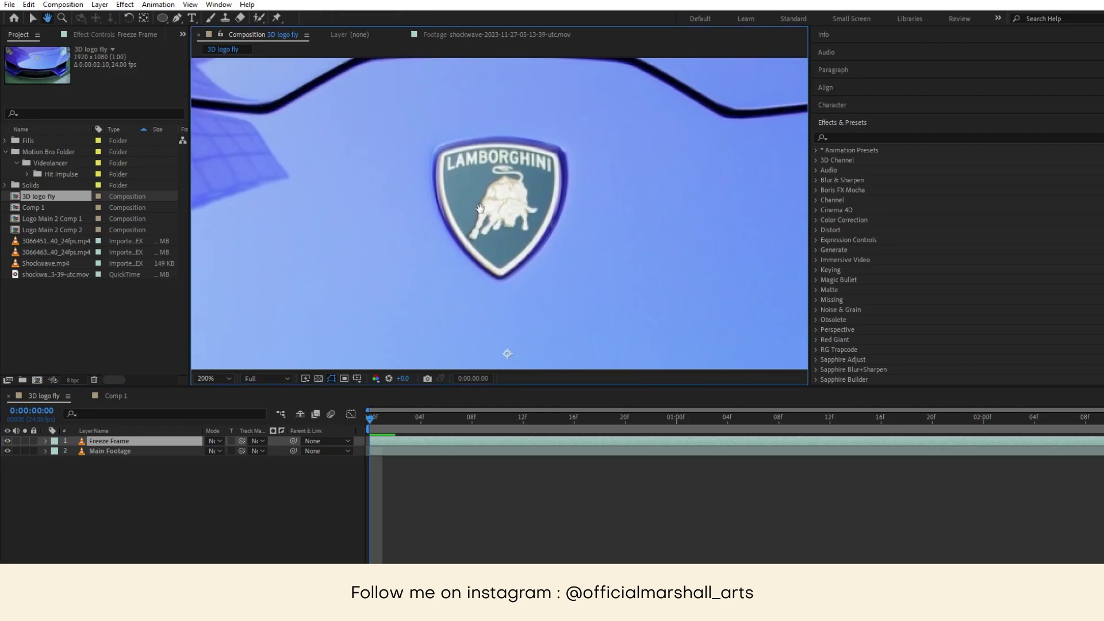
{"action": "left_click", "coordinate": [178, 17]}
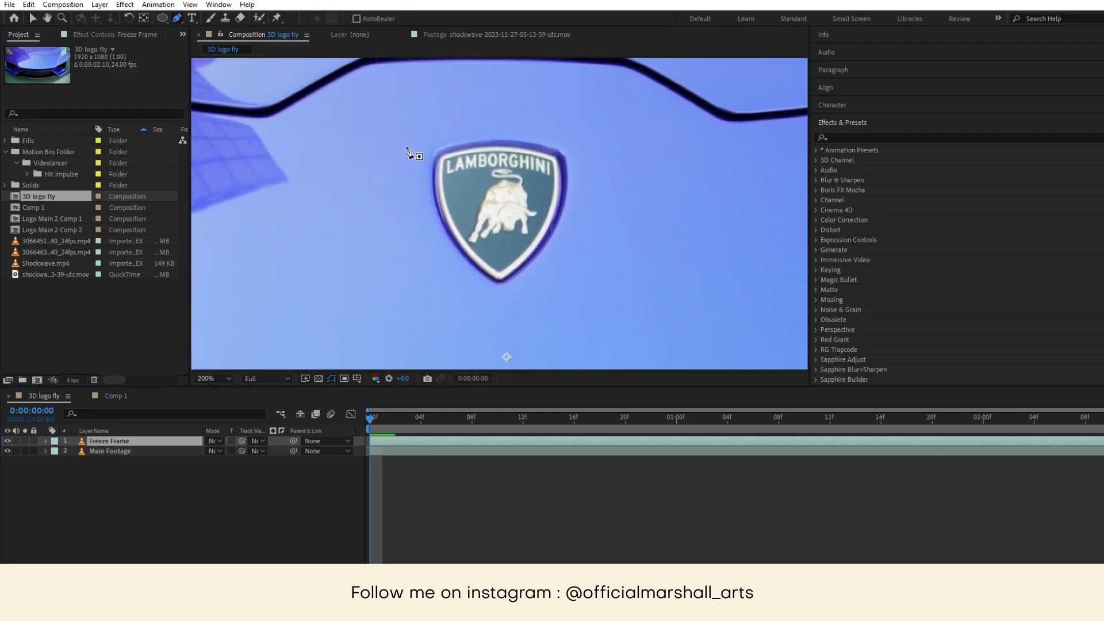
{"action": "left_click", "coordinate": [443, 156]}
{"action": "mouse_move", "coordinate": [509, 148]}
{"action": "left_mouse_down"}
{"action": "mouse_move", "coordinate": [550, 155]}
{"action": "mouse_move", "coordinate": [505, 139]}
{"action": "left_mouse_up"}
{"action": "scroll", "coordinate": [535, 161], "scroll_direction": "up", "scroll_amount": 2}
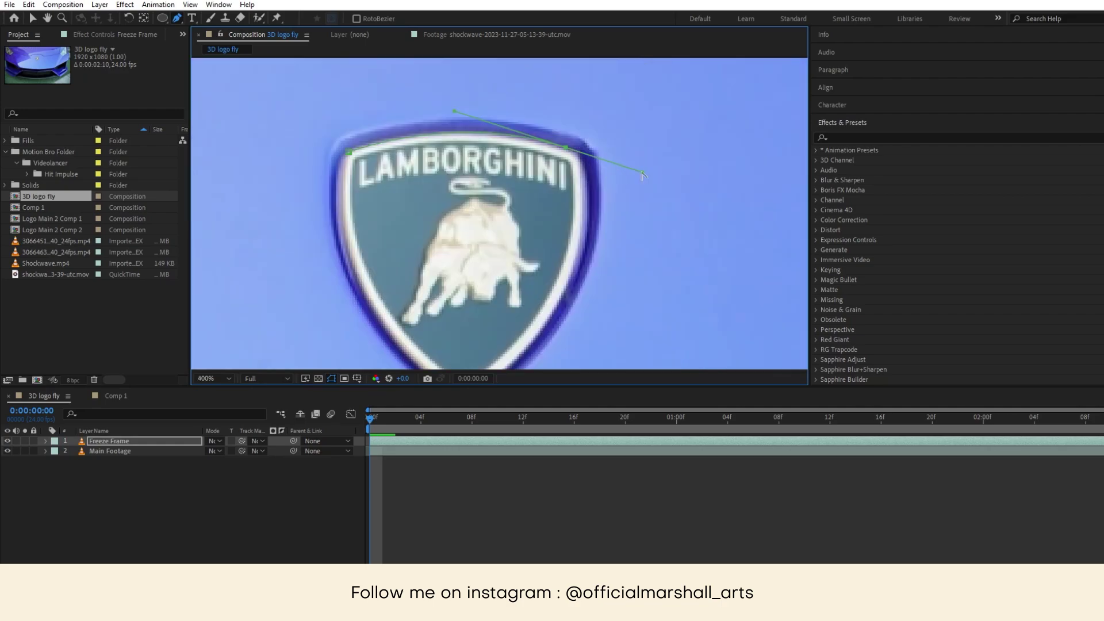
{"action": "left_click_drag", "start_coordinate": [584, 219], "coordinate": [594, 168]}
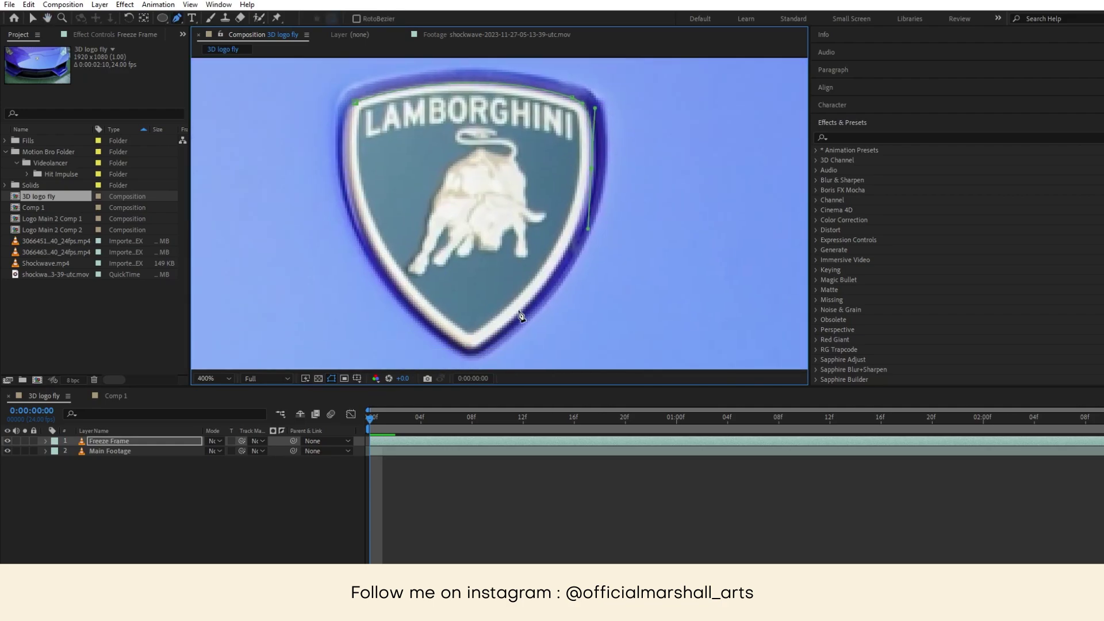
{"action": "left_click_drag", "start_coordinate": [491, 337], "coordinate": [446, 333]}
{"action": "left_click_drag", "start_coordinate": [357, 216], "coordinate": [345, 84]}
{"action": "left_click", "coordinate": [354, 105]}
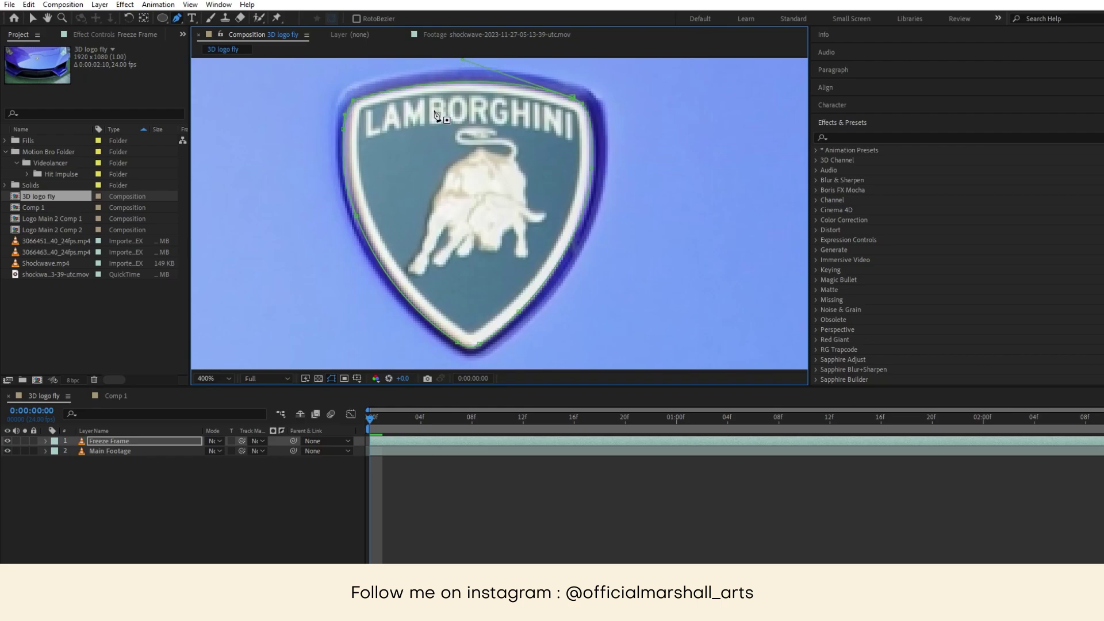
- Solo the layer and reshape the mask's left and right edges to hug the shield
{"action": "left_click", "coordinate": [25, 441]}
{"action": "left_click", "coordinate": [360, 217]}
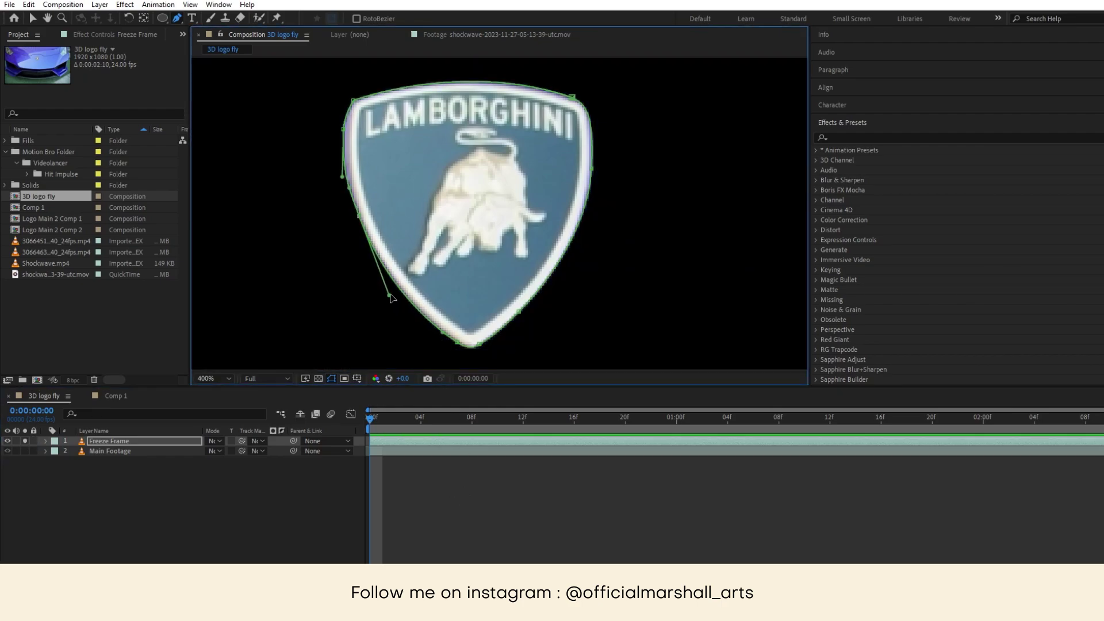
{"action": "left_click_drag", "start_coordinate": [390, 294], "coordinate": [390, 287]}
{"action": "left_click_drag", "start_coordinate": [345, 132], "coordinate": [347, 152]}
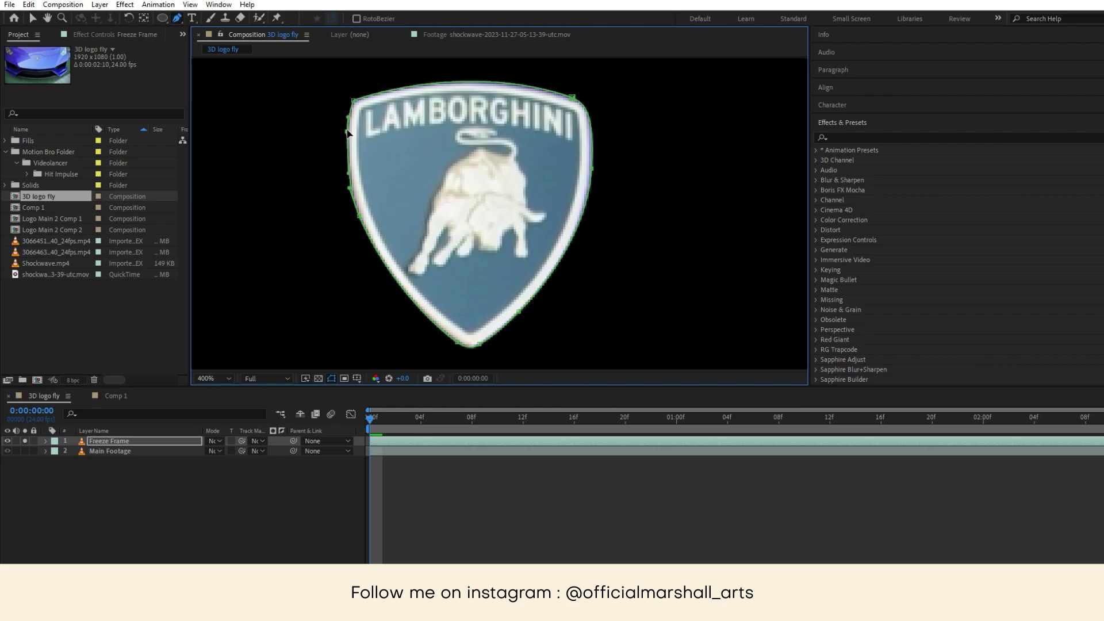
{"action": "left_click_drag", "start_coordinate": [590, 168], "coordinate": [592, 109]}
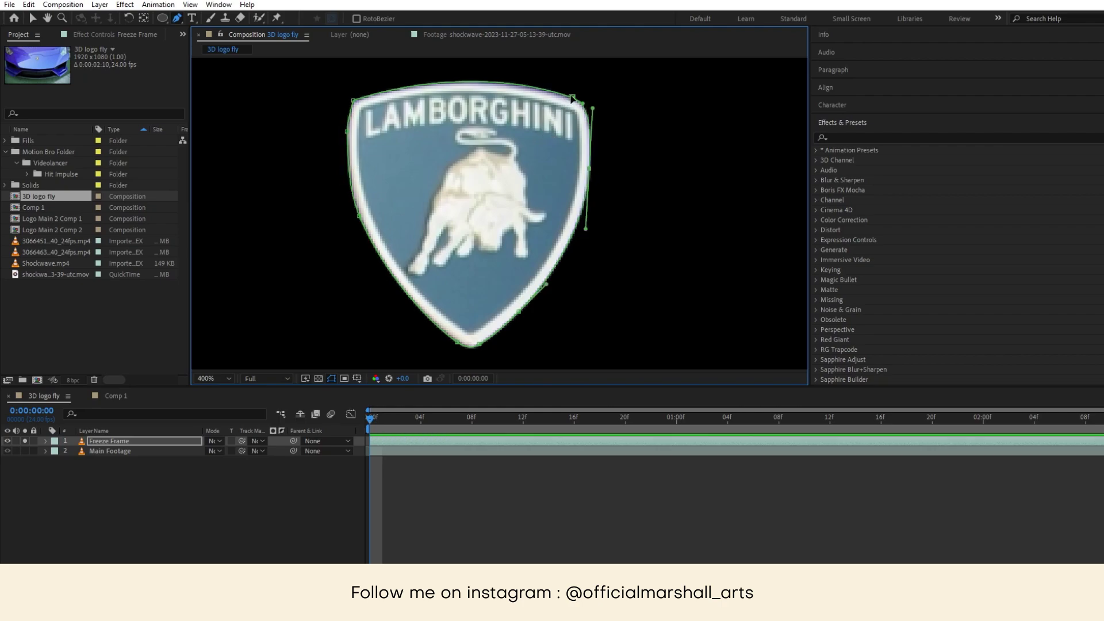
{"action": "left_click", "coordinate": [522, 510]}
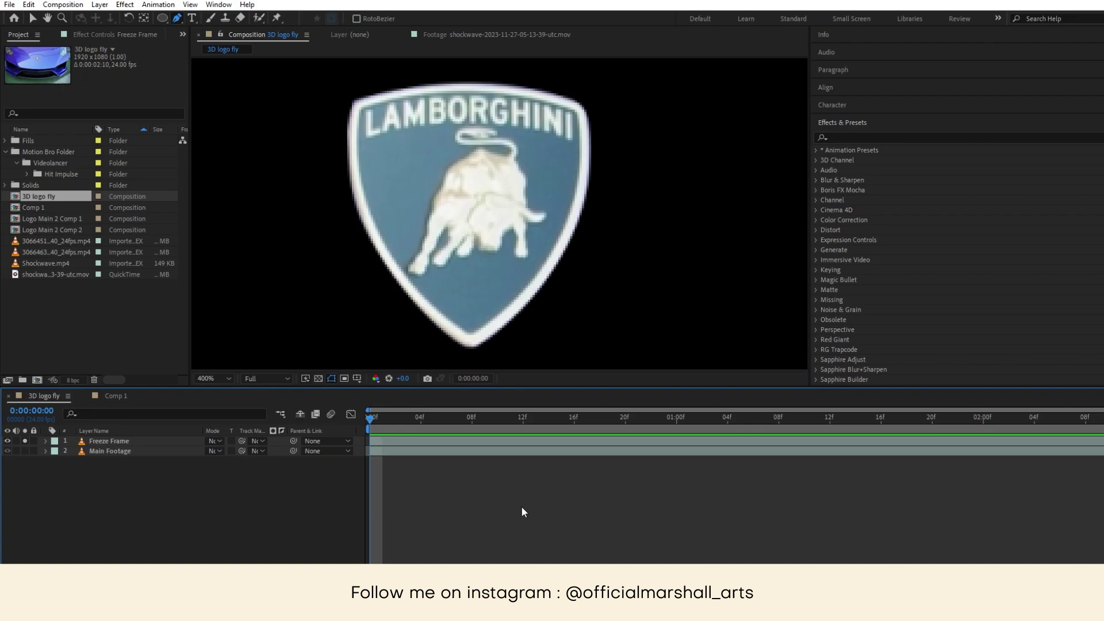
- Duplicate Freeze Frame and set the original layer's Mask 1 mode to Subtract
{"action": "left_click", "coordinate": [109, 441]}
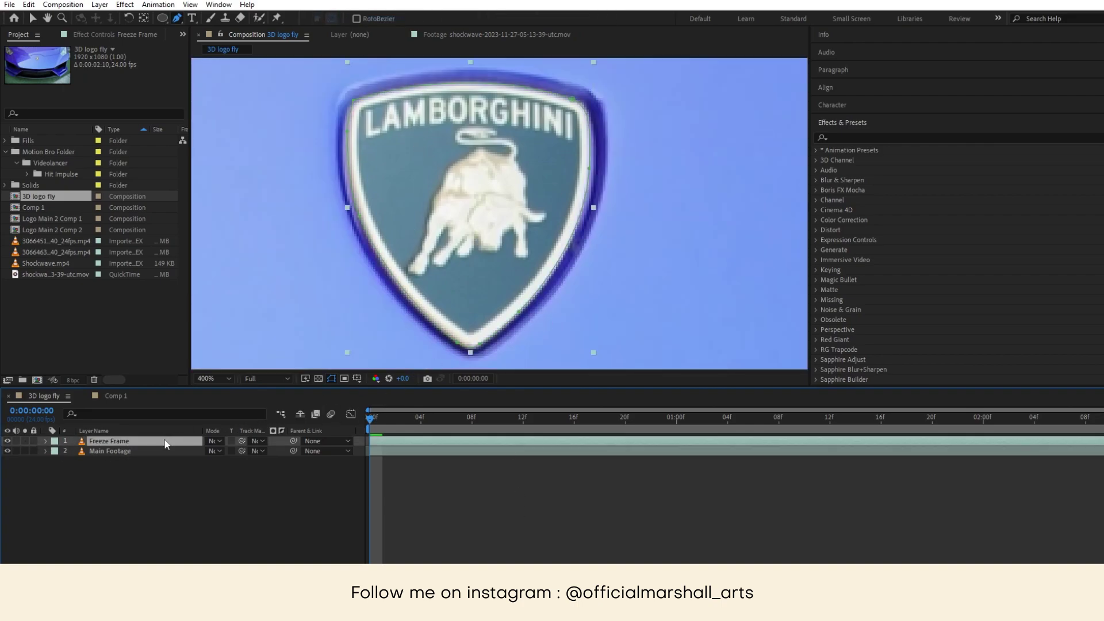
{"action": "key", "text": "ctrl+d"}
{"action": "left_click", "coordinate": [122, 451]}
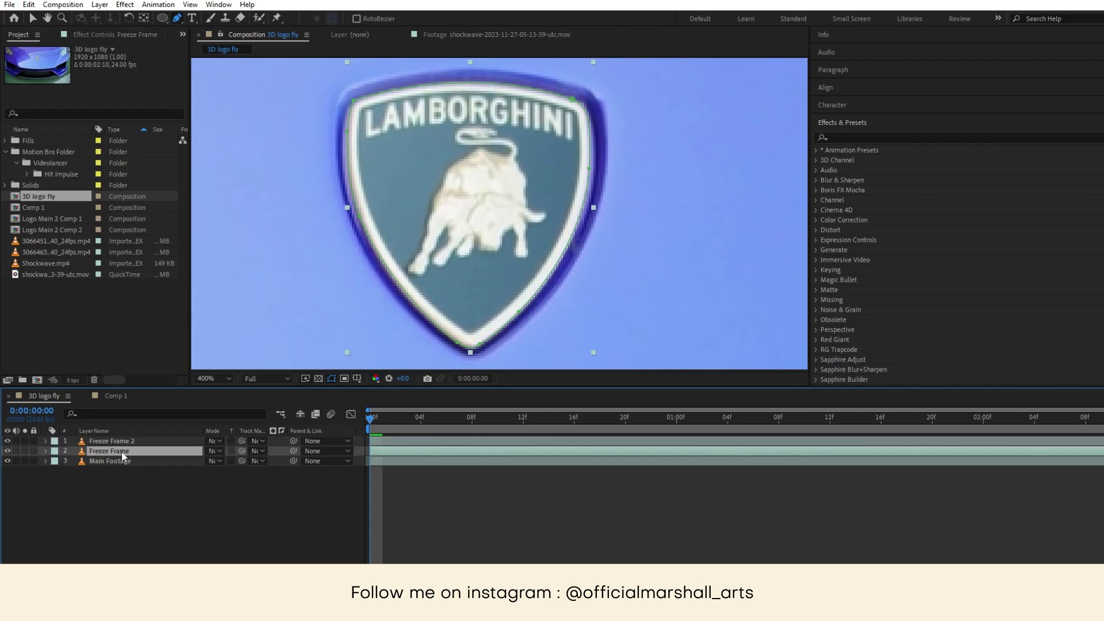
{"action": "left_click", "coordinate": [46, 452]}
{"action": "left_click", "coordinate": [74, 471]}
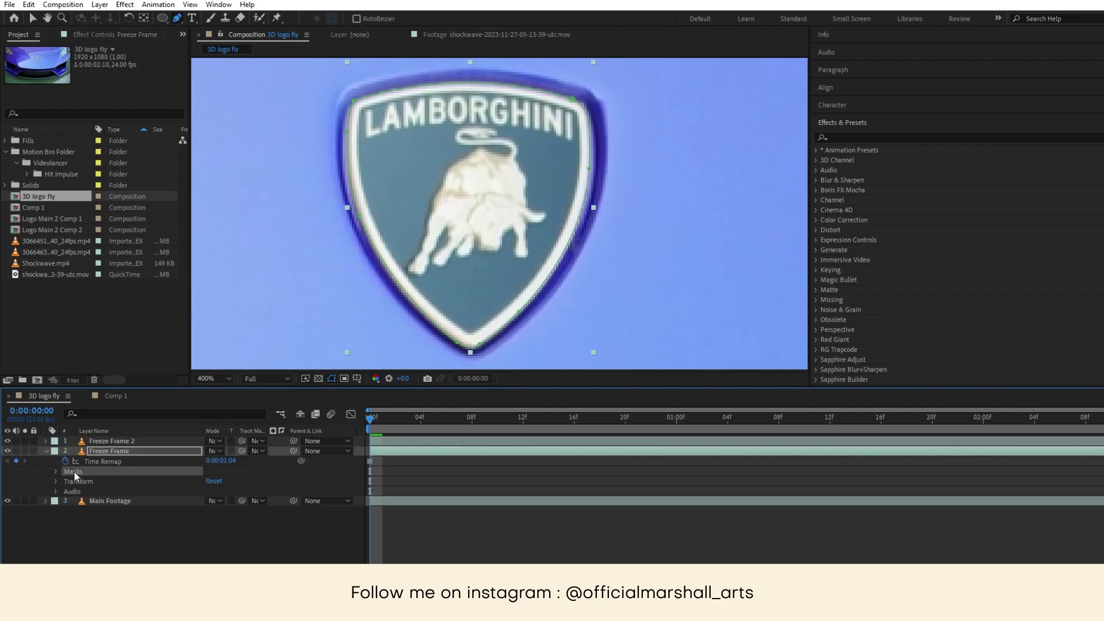
{"action": "left_click", "coordinate": [56, 471]}
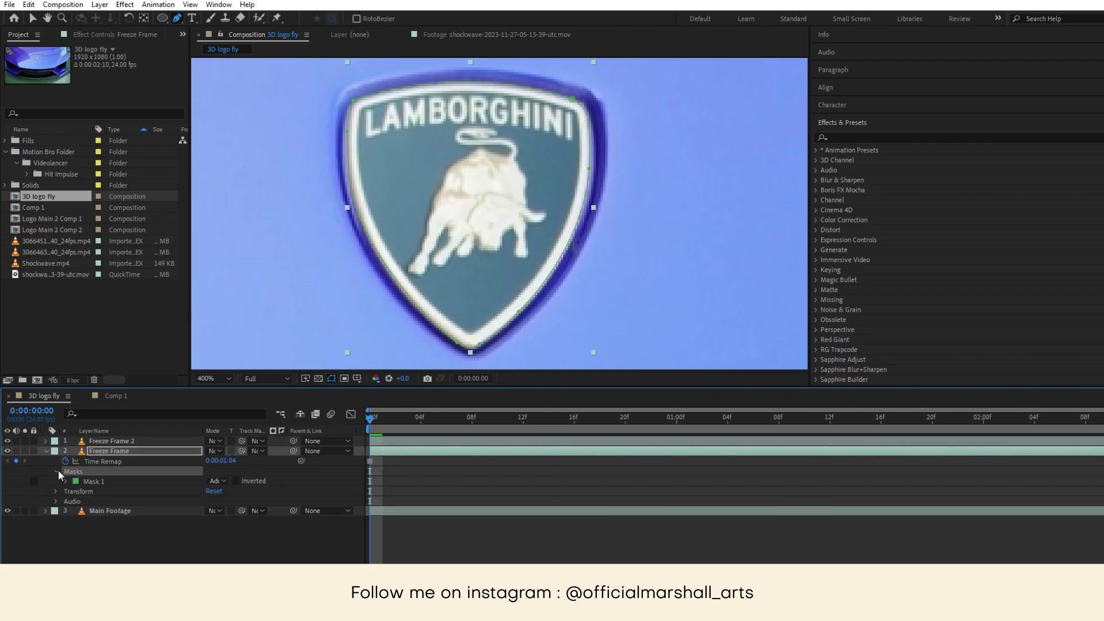
{"action": "left_click", "coordinate": [217, 481]}
{"action": "left_click", "coordinate": [230, 519]}
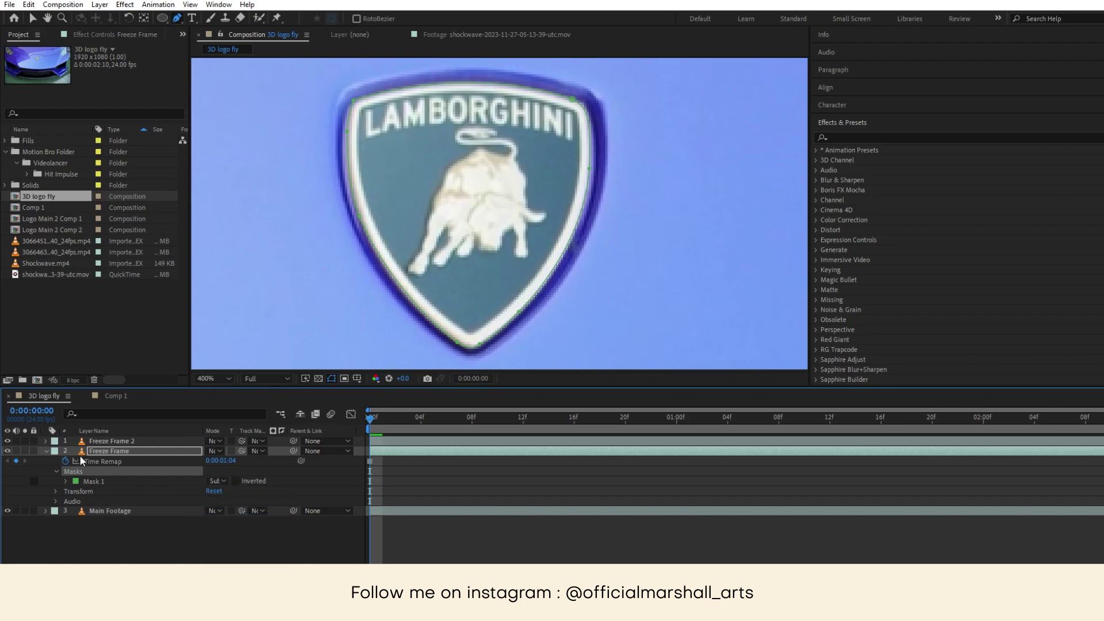
- Solo the holed Freeze Frame layer with the transparency grid turned on
{"action": "left_click", "coordinate": [46, 451]}
{"action": "left_click", "coordinate": [25, 451]}
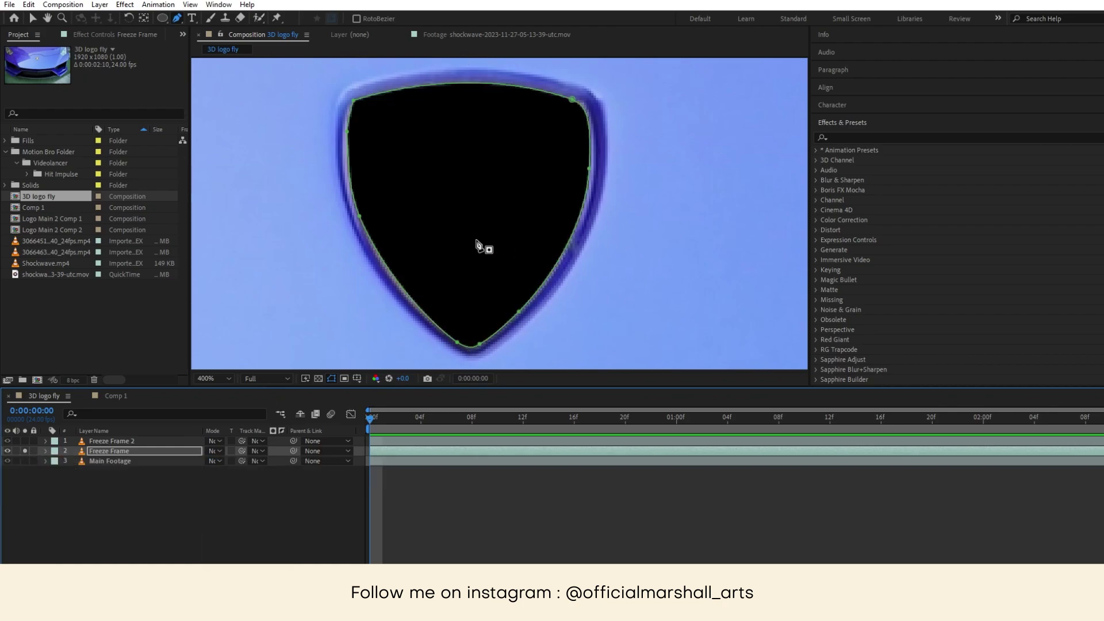
{"action": "left_click", "coordinate": [318, 379]}
{"action": "key", "text": "v"}
{"action": "scroll", "coordinate": [465, 224], "scroll_direction": "down", "scroll_amount": 3}
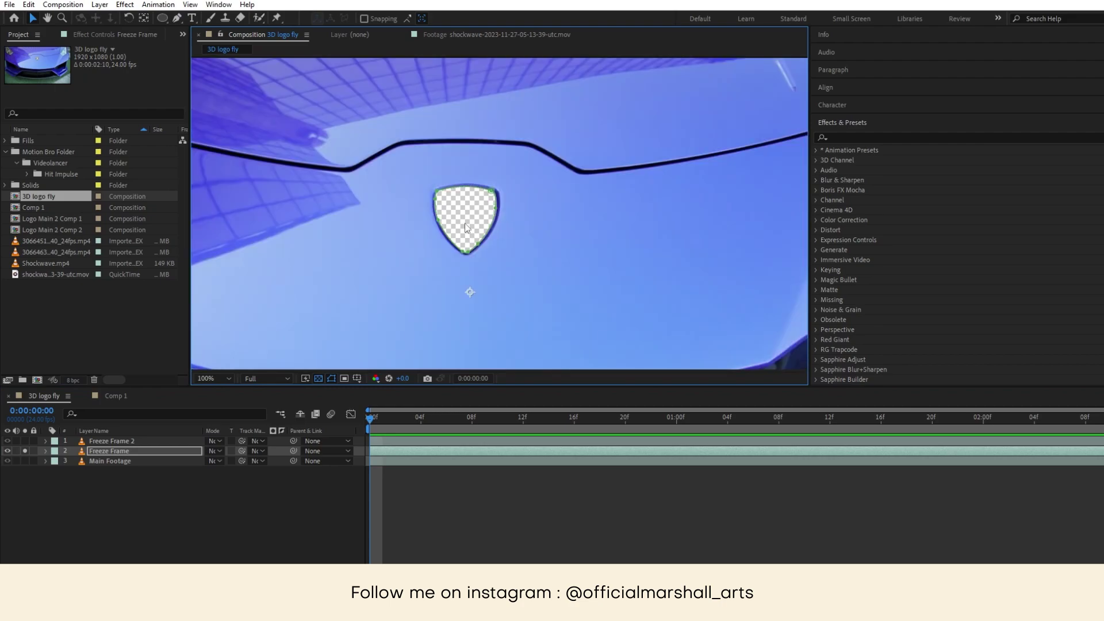
- Generate a Content-Aware Fill layer for the badge hole with Alpha Expansion 8
{"action": "left_click", "coordinate": [839, 123]}
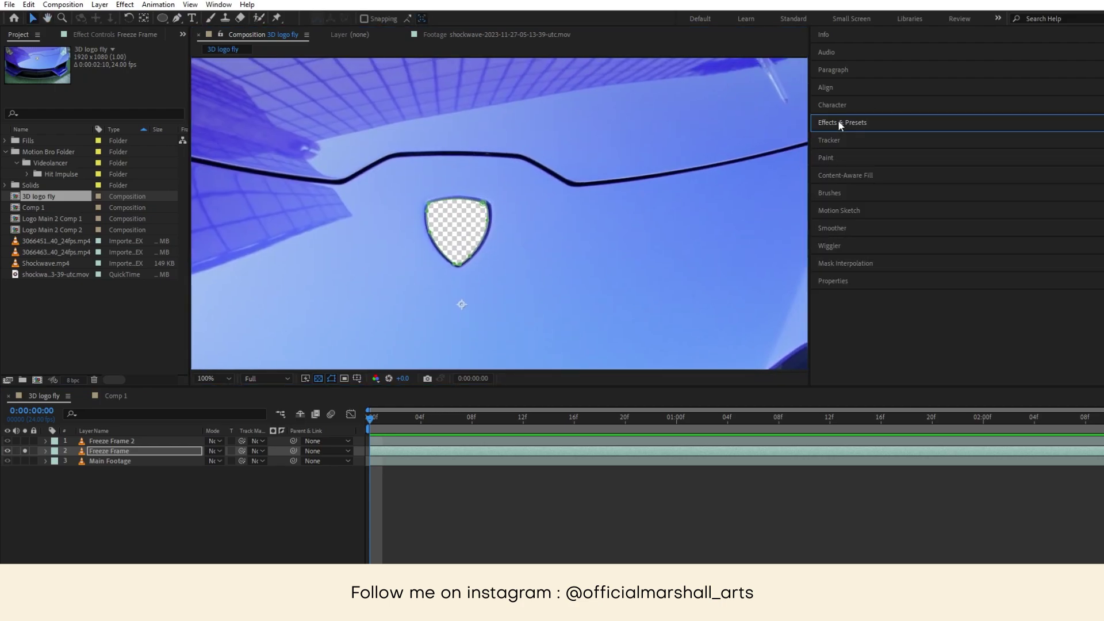
{"action": "left_click", "coordinate": [830, 175]}
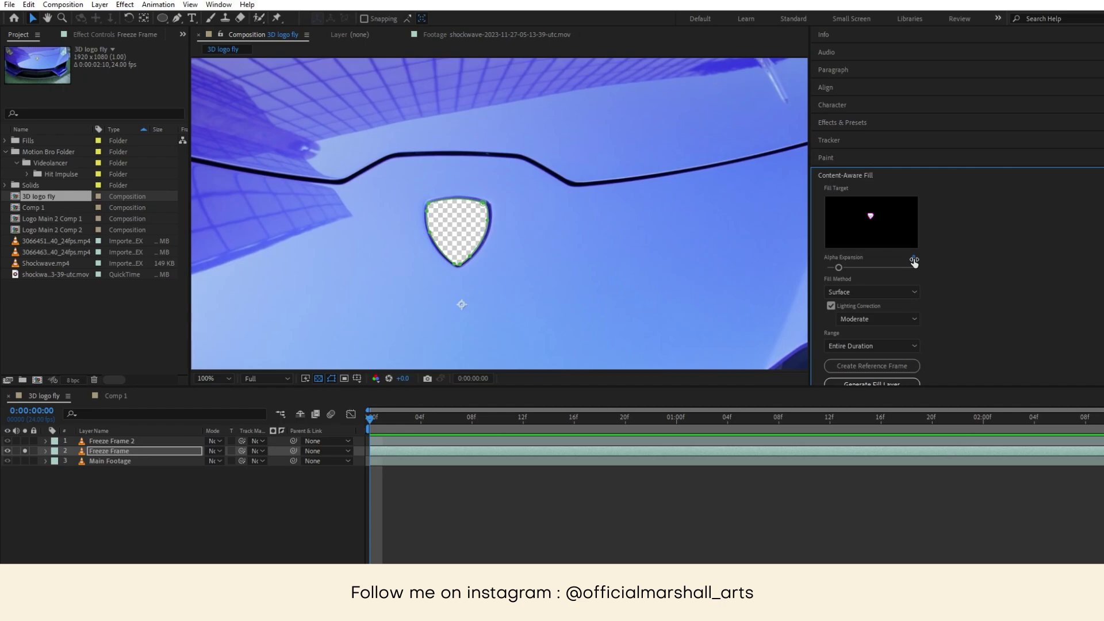
{"action": "left_click_drag", "start_coordinate": [914, 262], "coordinate": [919, 262]}
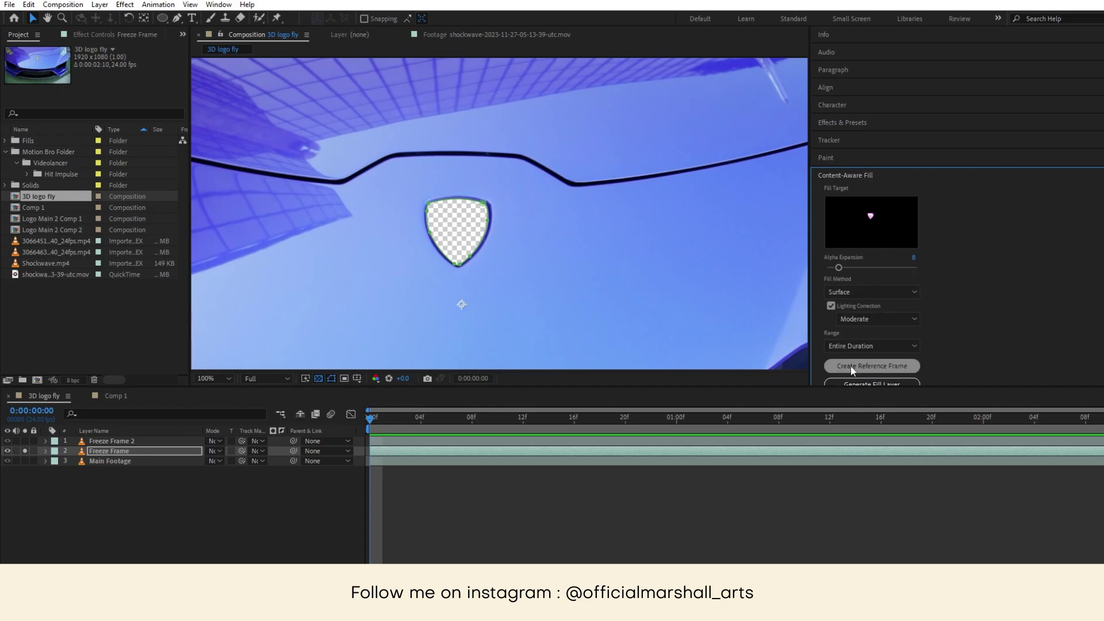
{"action": "scroll", "coordinate": [850, 365], "scroll_direction": "down", "scroll_amount": 3}
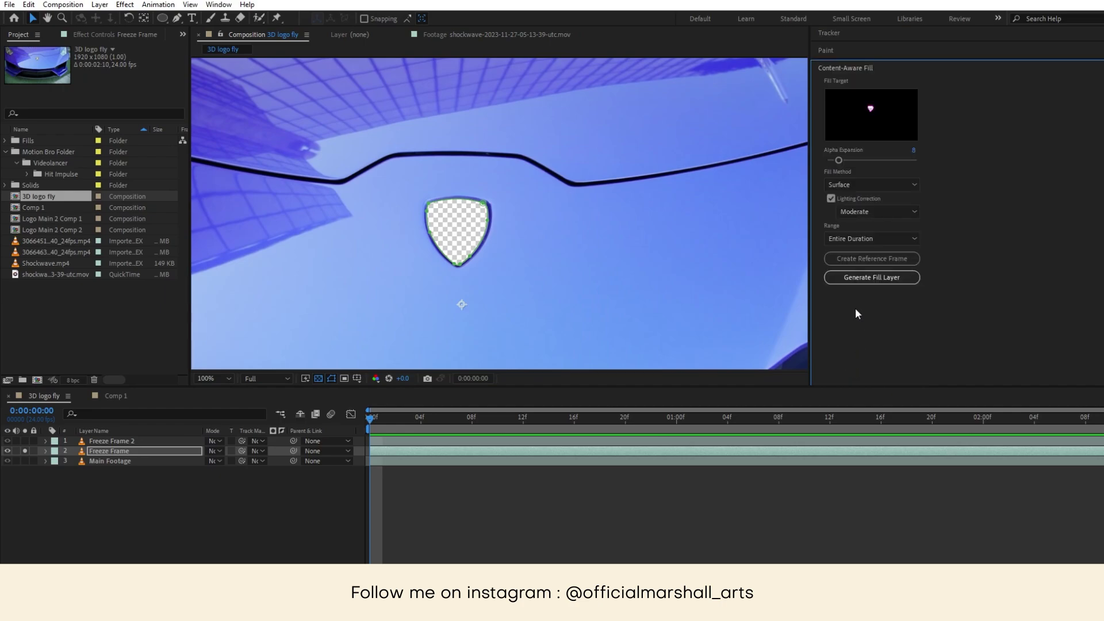
{"action": "left_click", "coordinate": [853, 279]}
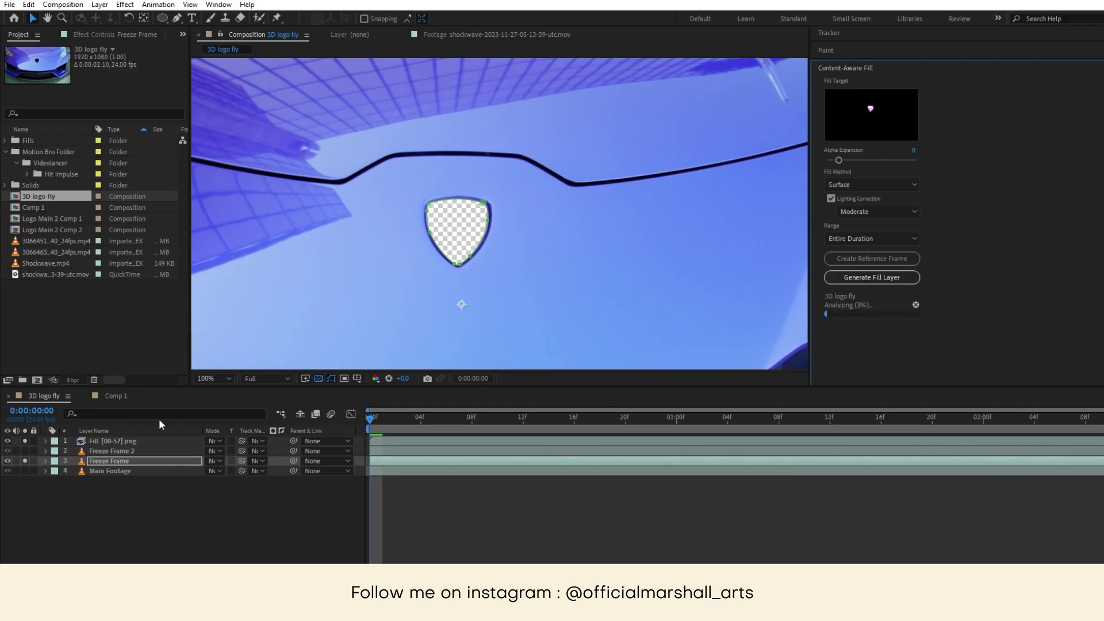
- Unsolo the layers and move the Fill layer beneath Freeze Frame 2
{"action": "left_click", "coordinate": [116, 442]}
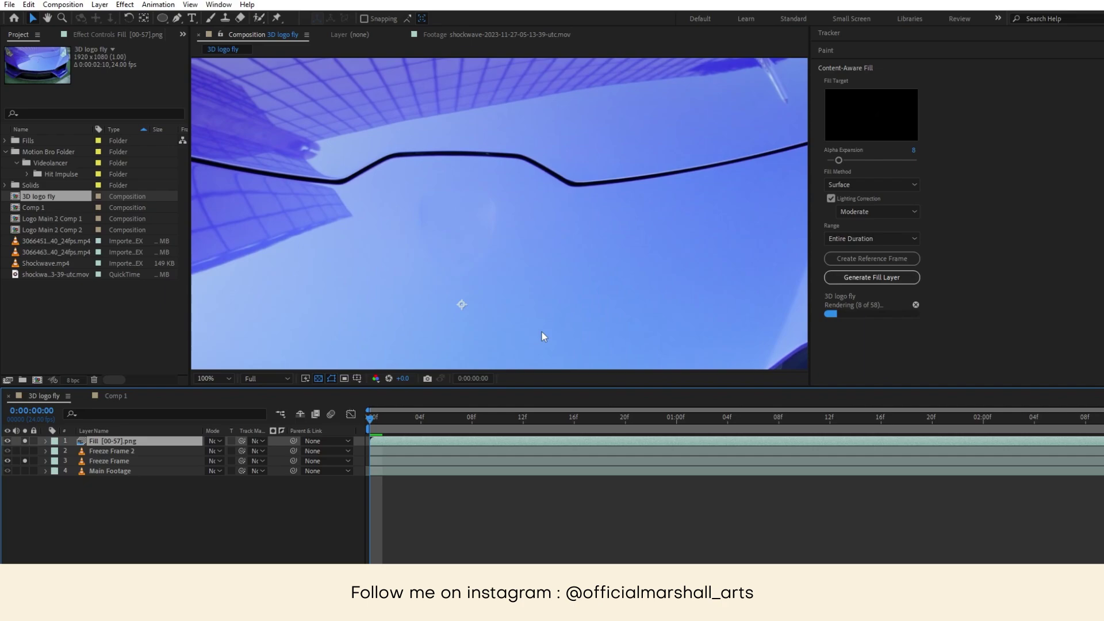
{"action": "left_click", "coordinate": [24, 441]}
{"action": "left_click", "coordinate": [25, 461]}
{"action": "left_click_drag", "start_coordinate": [140, 441], "coordinate": [109, 468]}
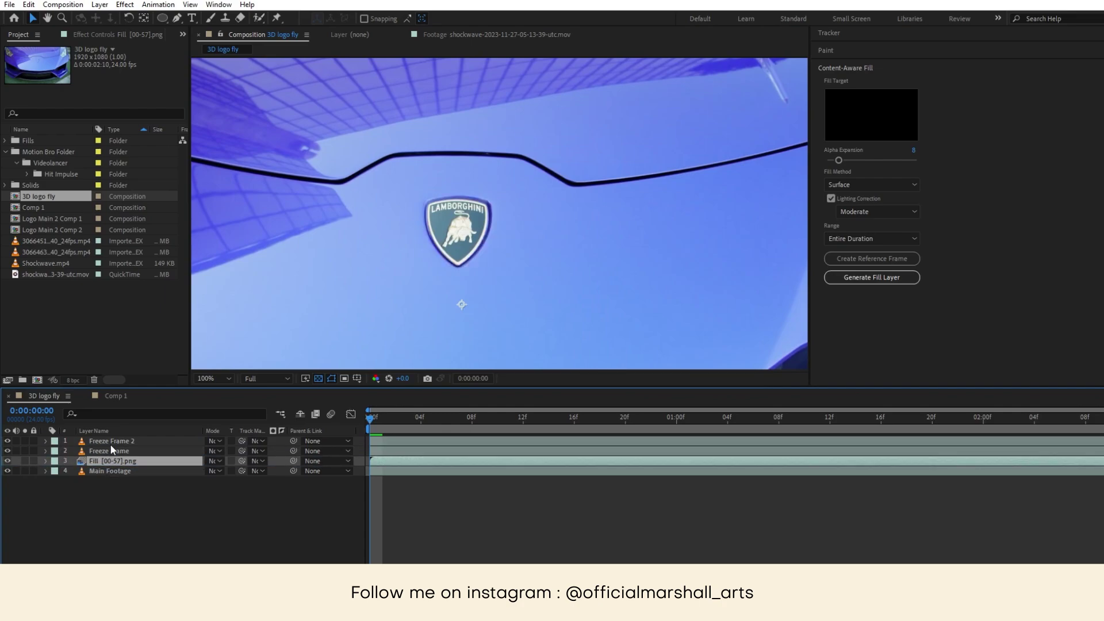
{"action": "left_click", "coordinate": [111, 441]}
{"action": "left_click", "coordinate": [8, 441]}
{"action": "left_click", "coordinate": [8, 441]}
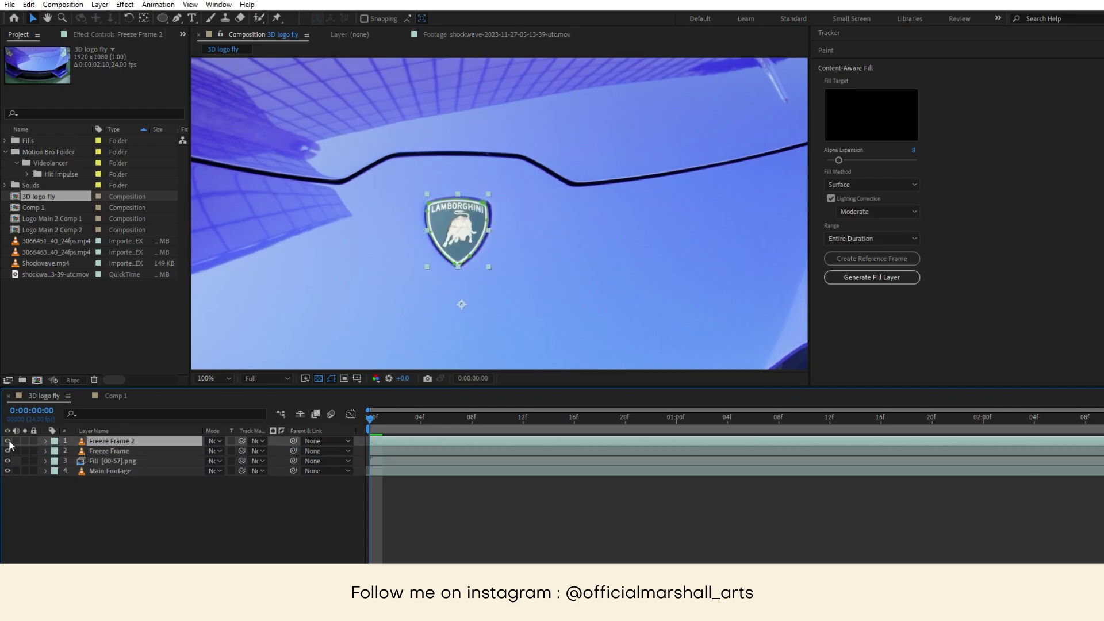
{"action": "left_click", "coordinate": [8, 441]}
{"action": "scroll", "coordinate": [425, 277], "scroll_direction": "down", "scroll_amount": 4}
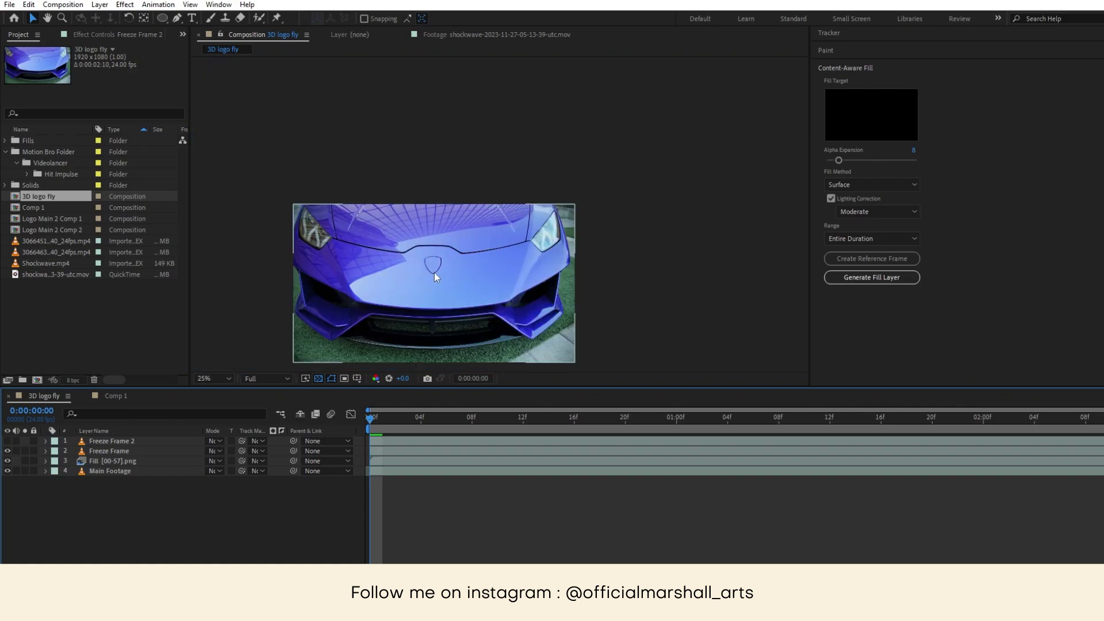
{"action": "scroll", "coordinate": [433, 272], "scroll_direction": "up", "scroll_amount": 2}
{"action": "left_click_drag", "start_coordinate": [434, 229], "coordinate": [455, 208]}
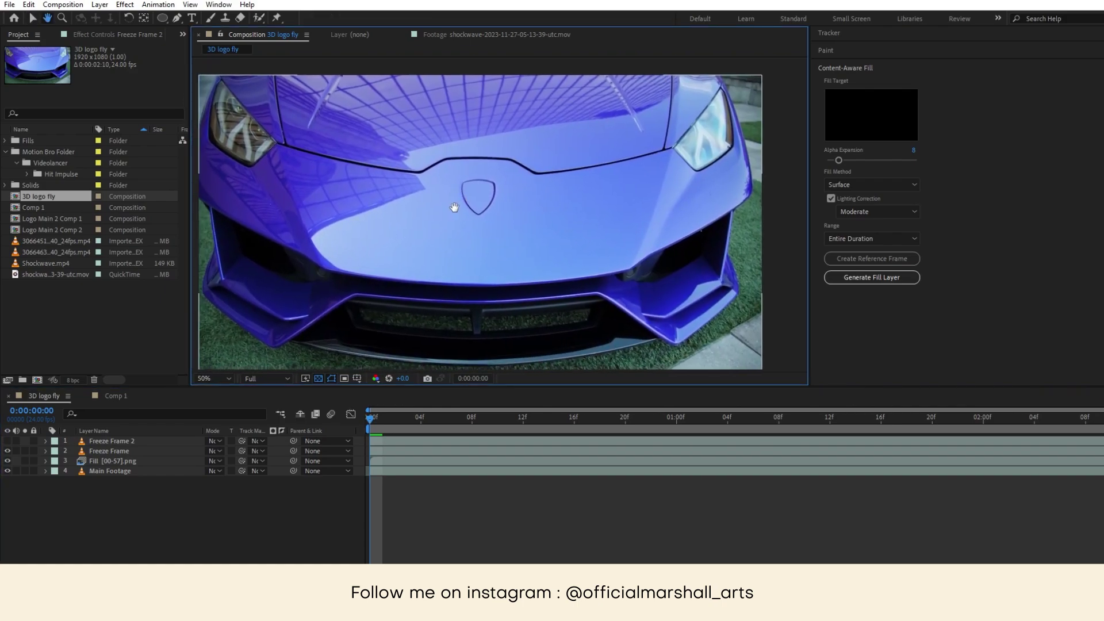
{"action": "key", "text": "v"}
{"action": "left_click", "coordinate": [107, 442]}
{"action": "left_click", "coordinate": [8, 441]}
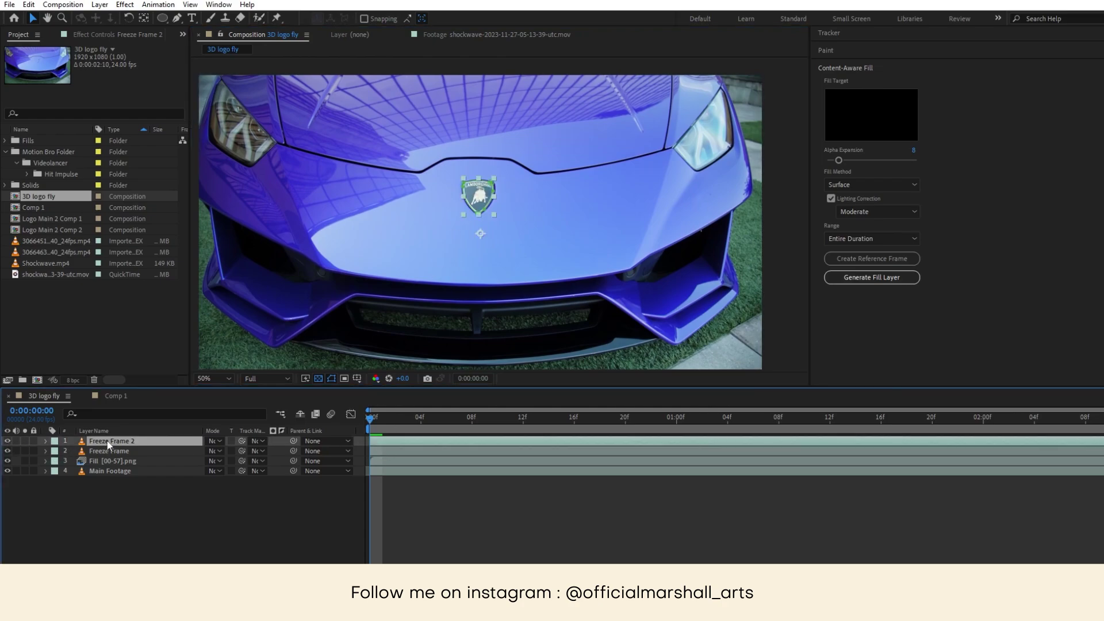
{"action": "left_click", "coordinate": [126, 461]}
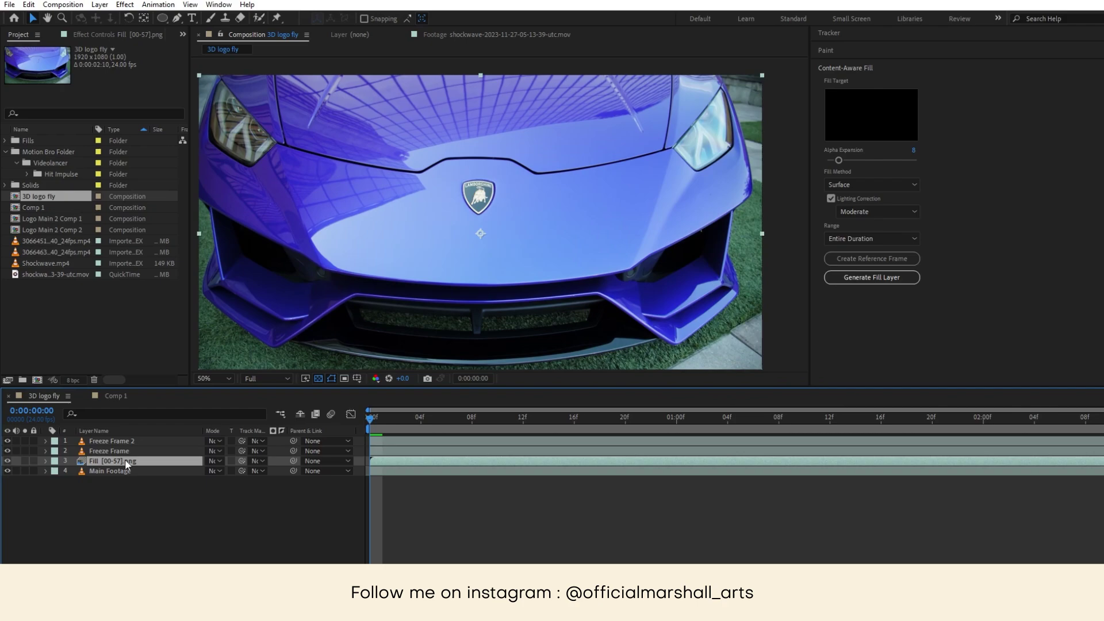
- Duplicate the Fill layer to the top and give it a white Fill effect
{"action": "key", "text": "ctrl+d"}
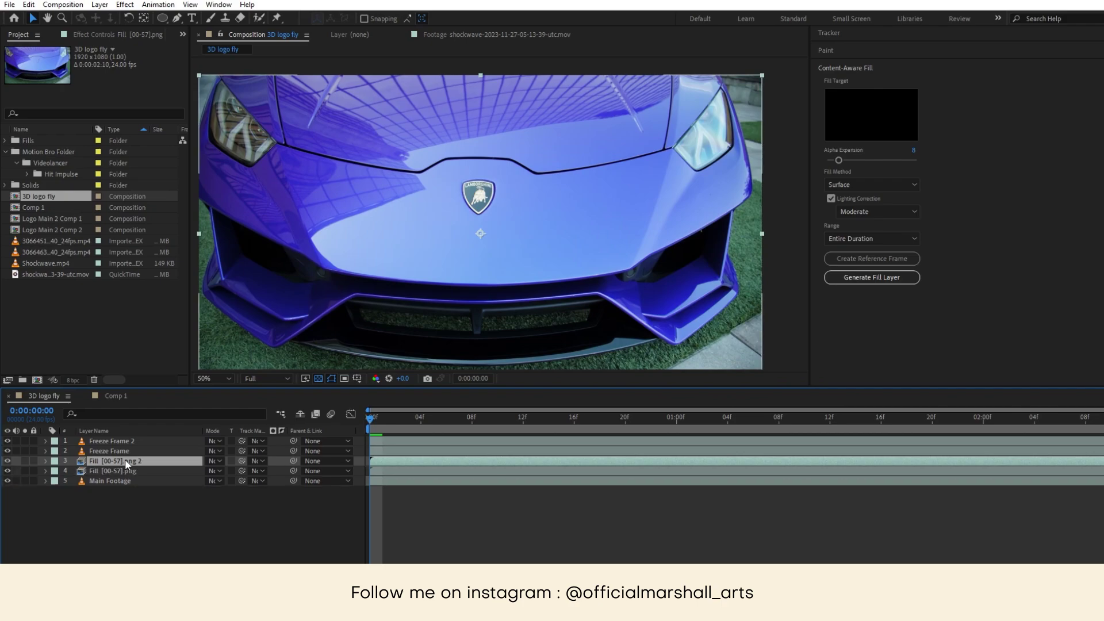
{"action": "left_click_drag", "start_coordinate": [126, 459], "coordinate": [127, 443]}
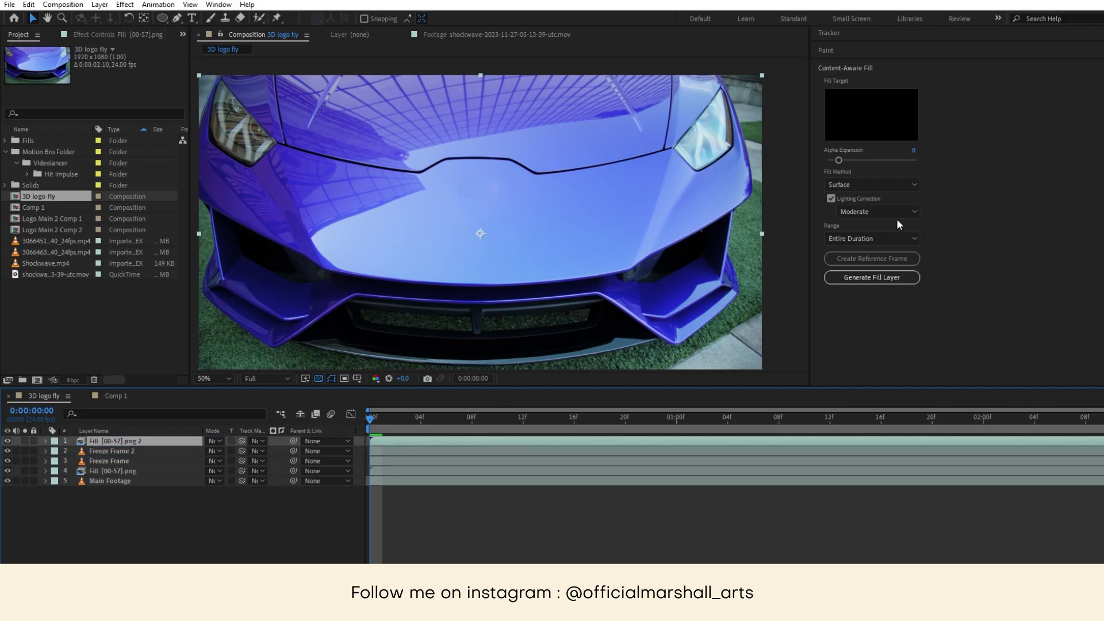
{"action": "left_click", "coordinate": [841, 68]}
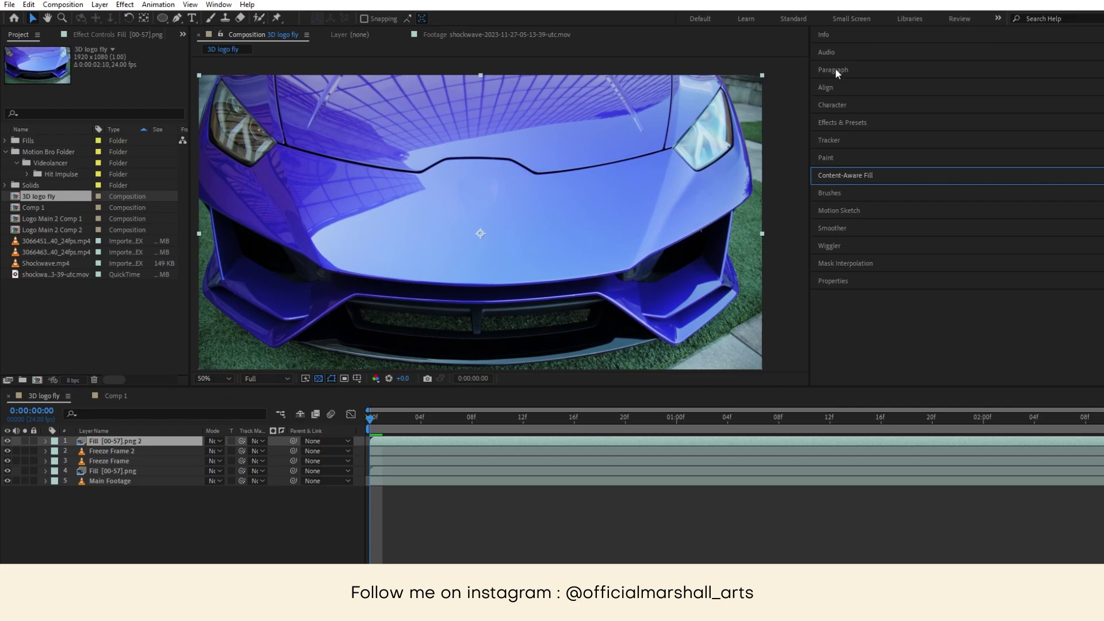
{"action": "left_click", "coordinate": [828, 121]}
{"action": "left_click", "coordinate": [832, 137]}
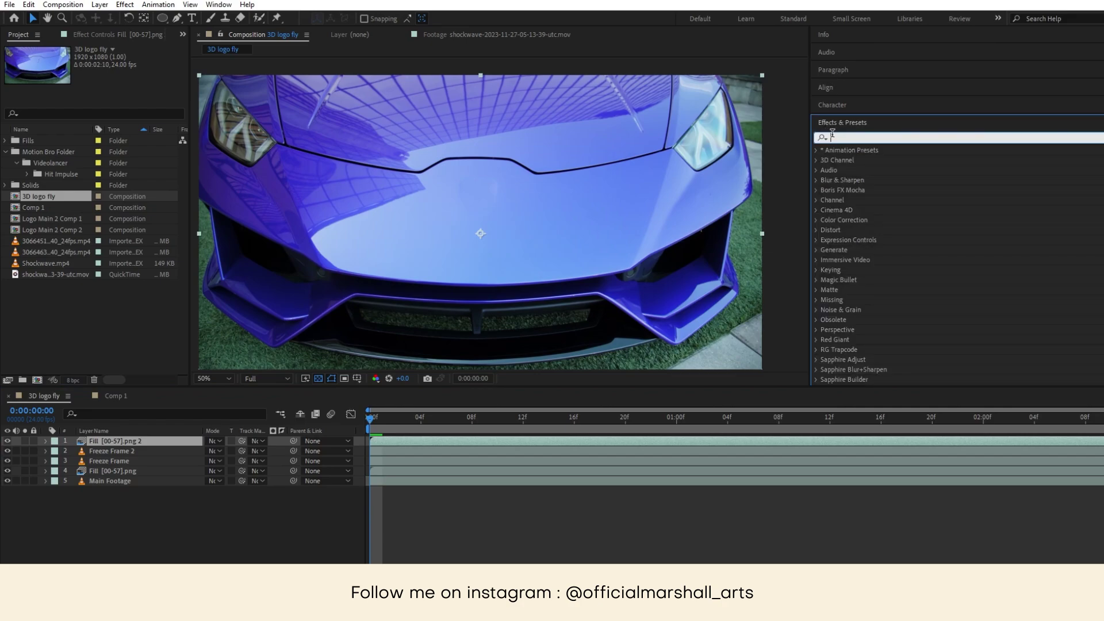
{"action": "type", "text": "fill"}
{"action": "left_click_drag", "start_coordinate": [852, 221], "coordinate": [402, 443]}
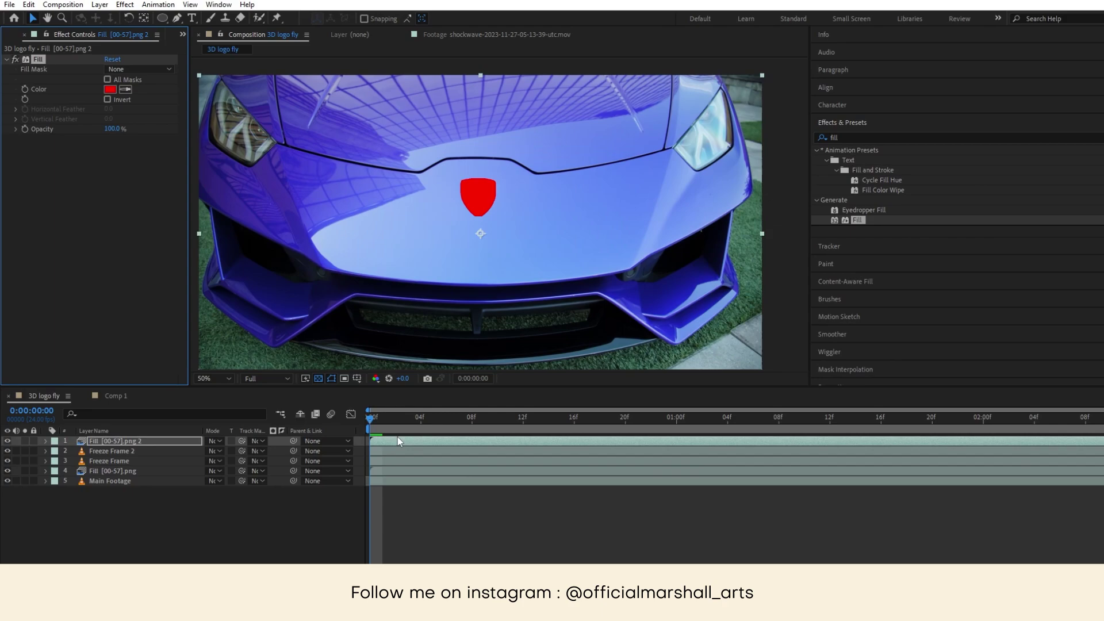
{"action": "left_click", "coordinate": [110, 89]}
{"action": "left_click", "coordinate": [22, 329]}
{"action": "left_click", "coordinate": [260, 326]}
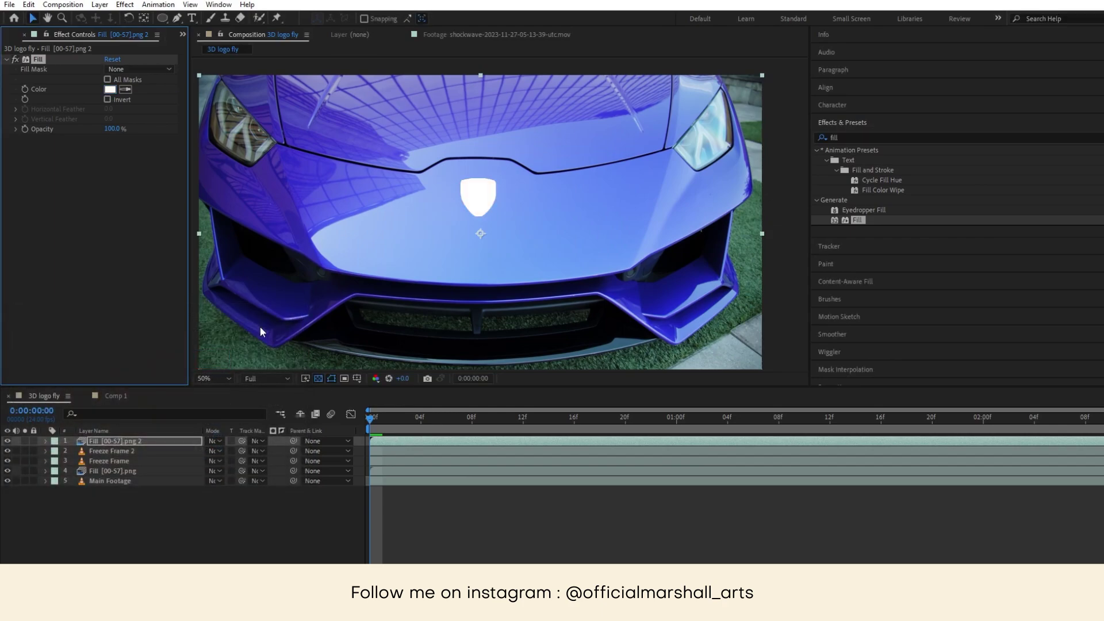
- Set Freeze Frame 2's Track Matte to the white fill layer on top
{"action": "left_click", "coordinate": [116, 451]}
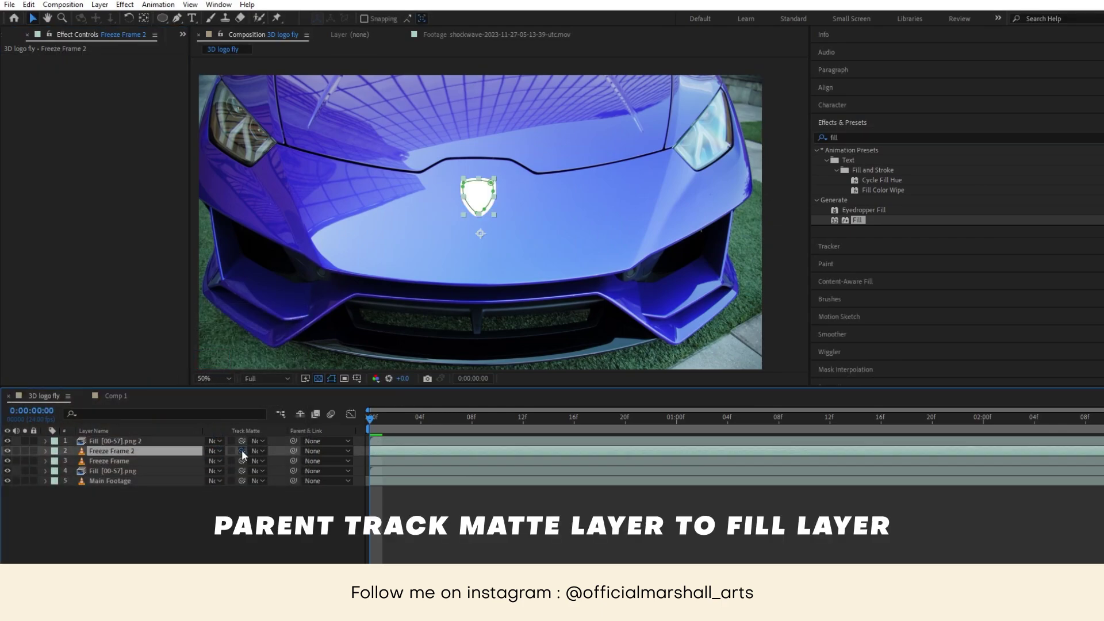
{"action": "left_click_drag", "start_coordinate": [241, 450], "coordinate": [131, 442]}
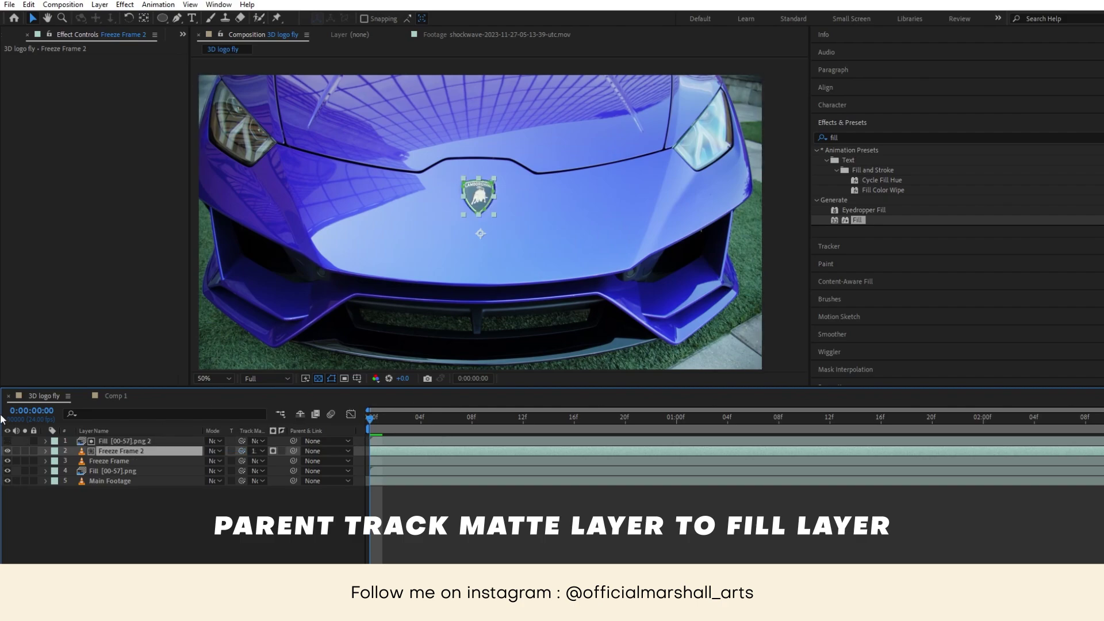
{"action": "left_click", "coordinate": [139, 443]}
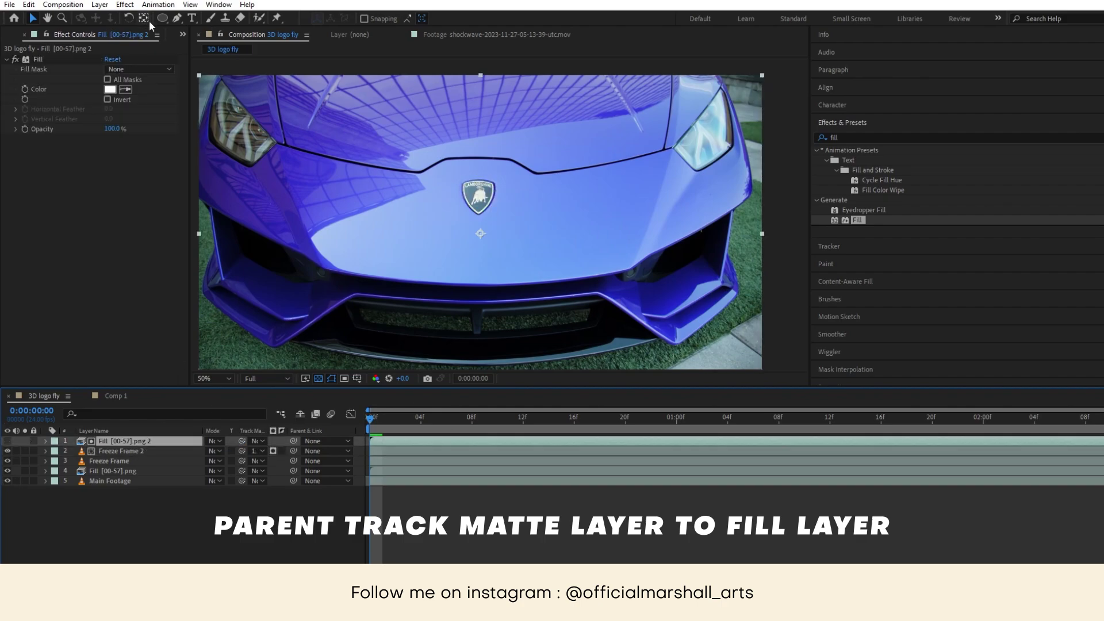
- Draw a Pen-tool mask shape just below the badge on the white fill layer
{"action": "left_click", "coordinate": [176, 19]}
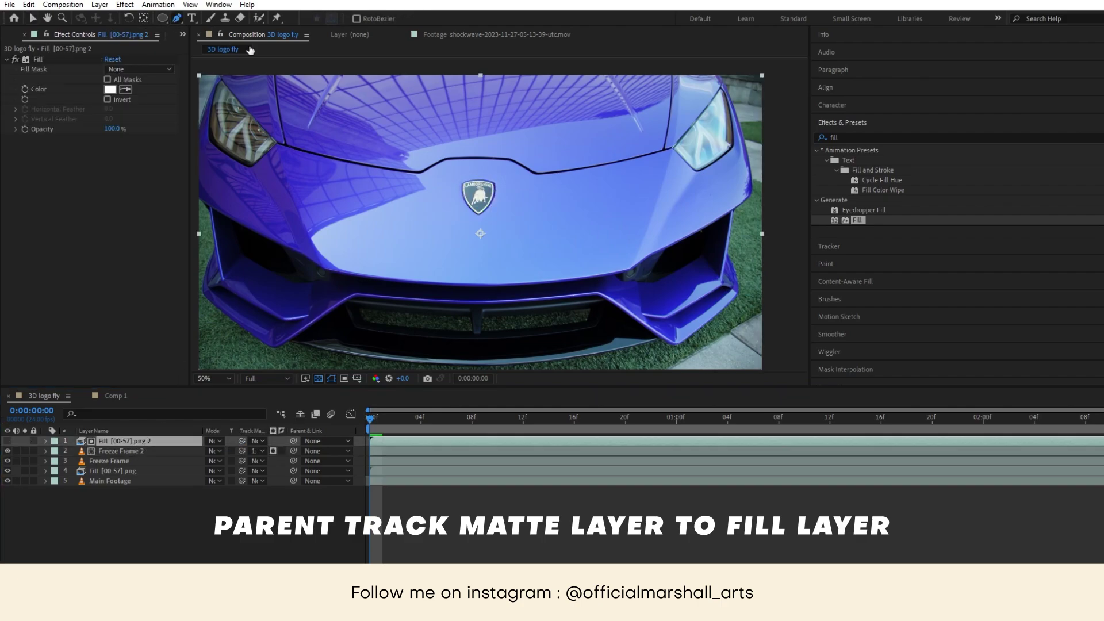
{"action": "left_click", "coordinate": [465, 215]}
{"action": "scroll", "coordinate": [476, 216], "scroll_direction": "up", "scroll_amount": 4}
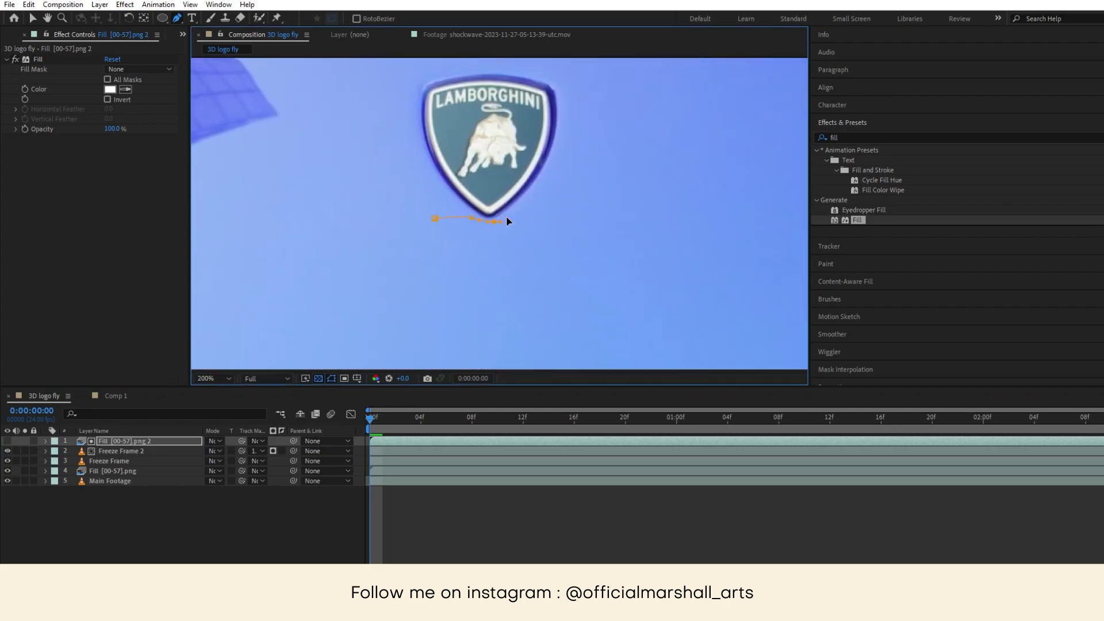
{"action": "left_click", "coordinate": [521, 213]}
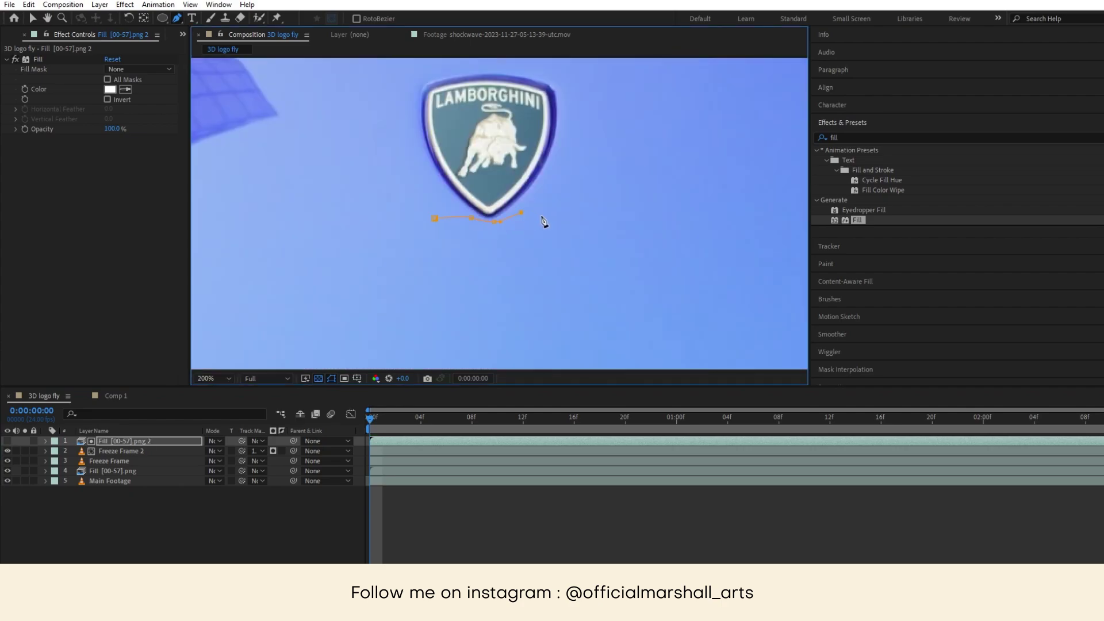
{"action": "left_click", "coordinate": [435, 219]}
- At frame 08, drag the Mask 1 vertices up over the shield, then preview the reveal
{"action": "left_click", "coordinate": [46, 441]}
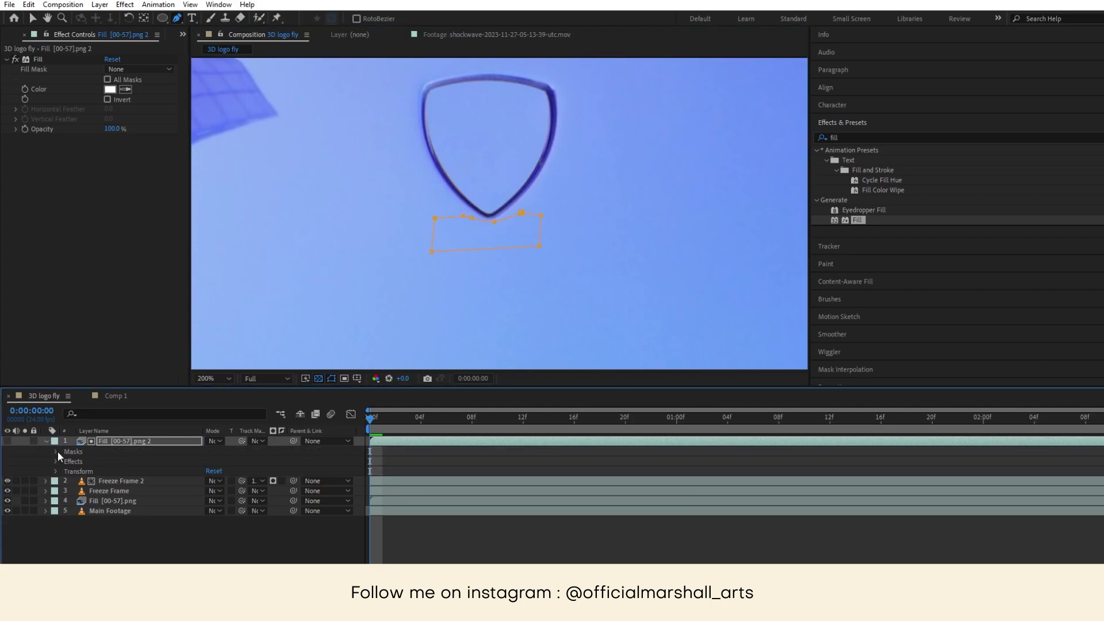
{"action": "left_click", "coordinate": [56, 451]}
{"action": "left_click", "coordinate": [67, 461]}
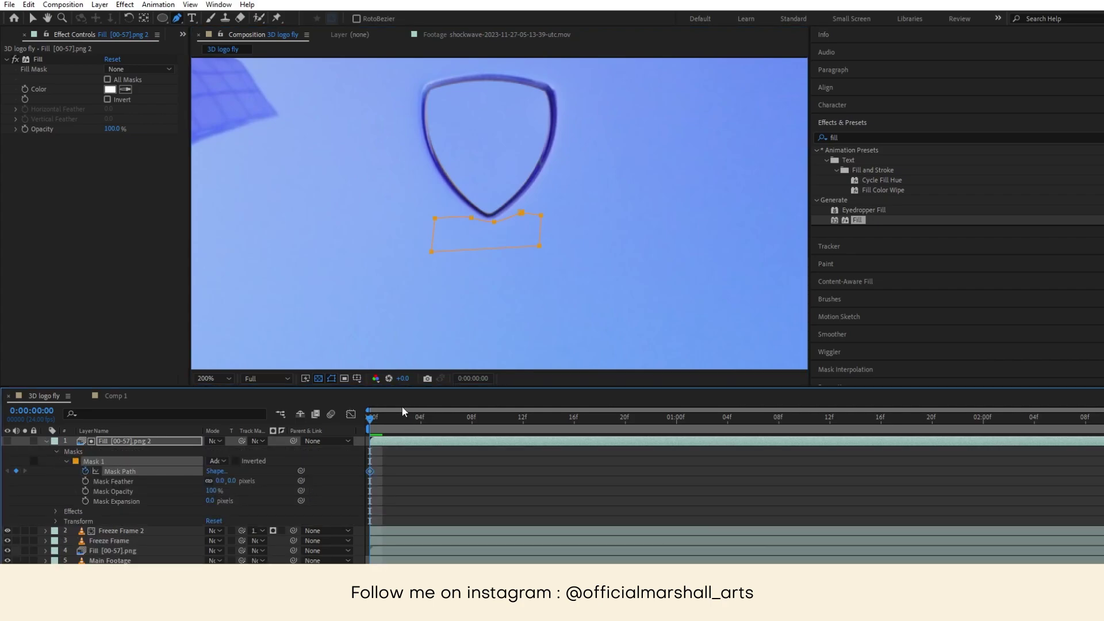
{"action": "left_click_drag", "start_coordinate": [375, 421], "coordinate": [467, 426]}
{"action": "left_click_drag", "start_coordinate": [435, 218], "coordinate": [479, 153]}
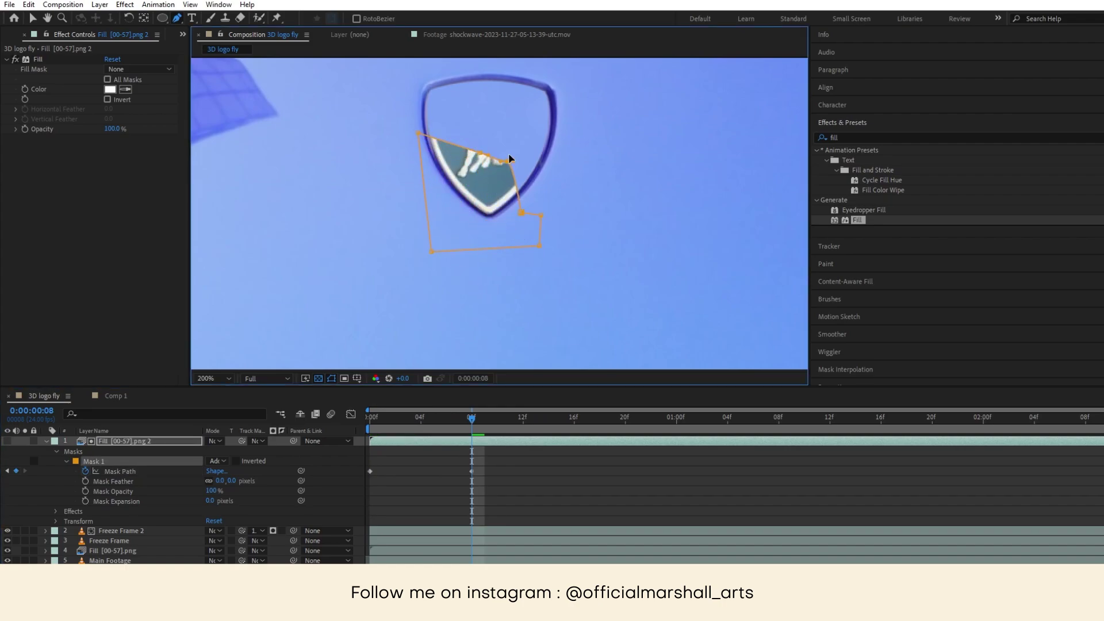
{"action": "left_click_drag", "start_coordinate": [522, 213], "coordinate": [561, 141]}
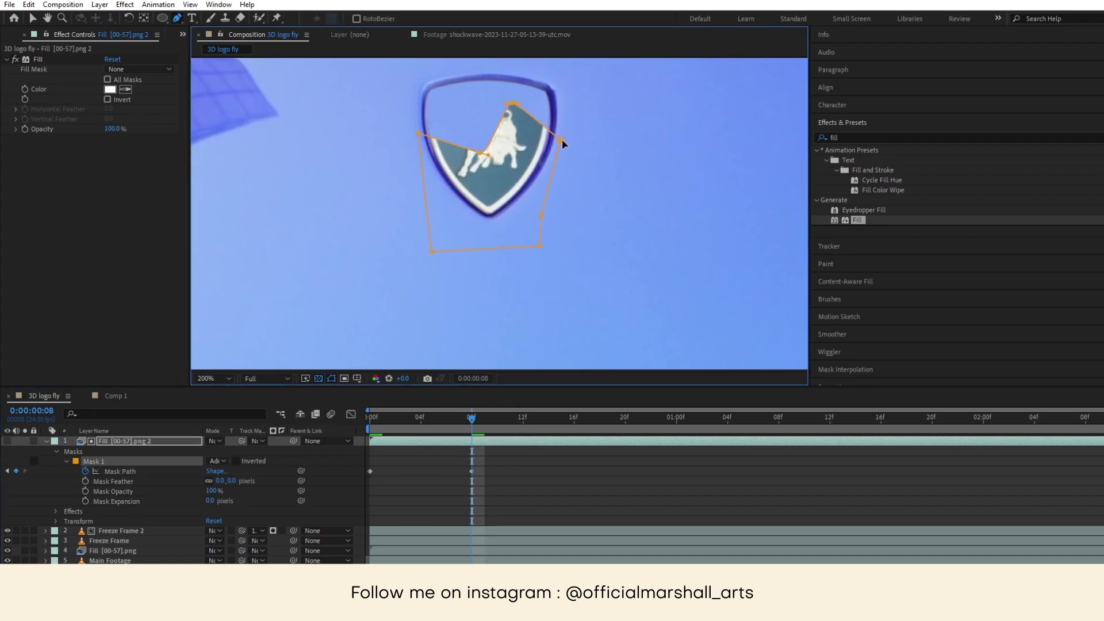
{"action": "scroll", "coordinate": [472, 115], "scroll_direction": "up", "scroll_amount": 2}
{"action": "left_click_drag", "start_coordinate": [479, 181], "coordinate": [460, 98]}
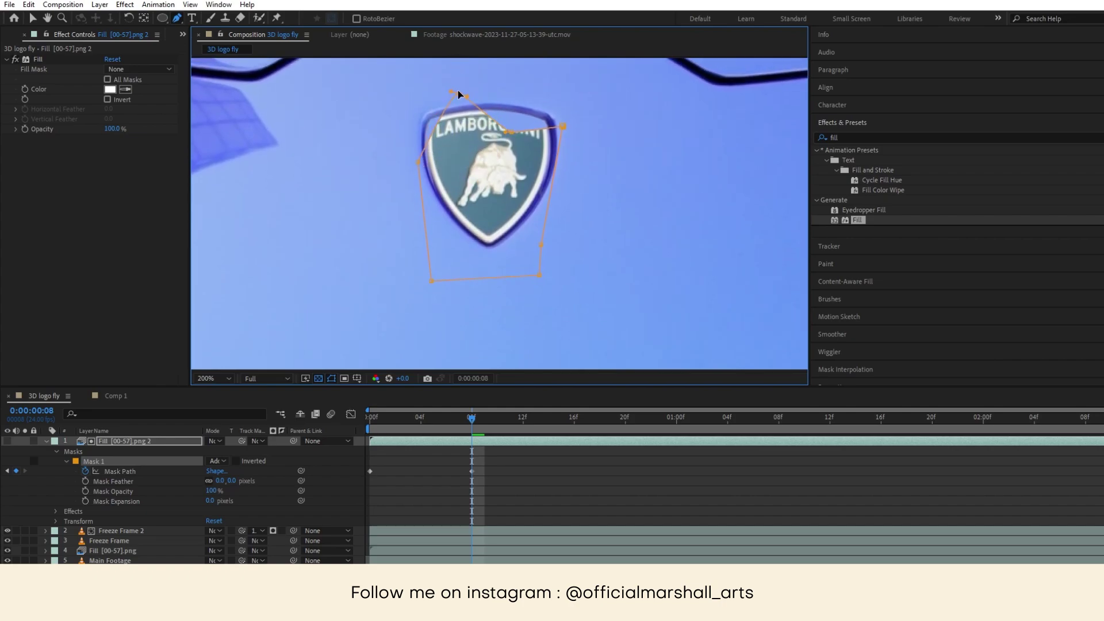
{"action": "left_click_drag", "start_coordinate": [417, 161], "coordinate": [407, 118]}
{"action": "left_click_drag", "start_coordinate": [510, 133], "coordinate": [520, 102]}
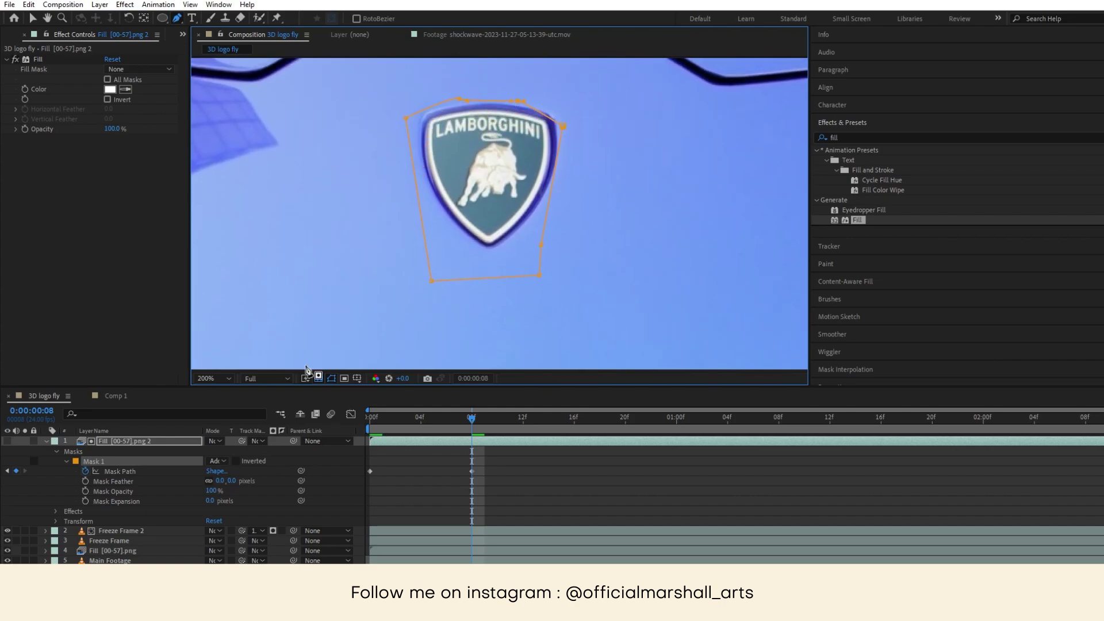
{"action": "key", "text": "space"}
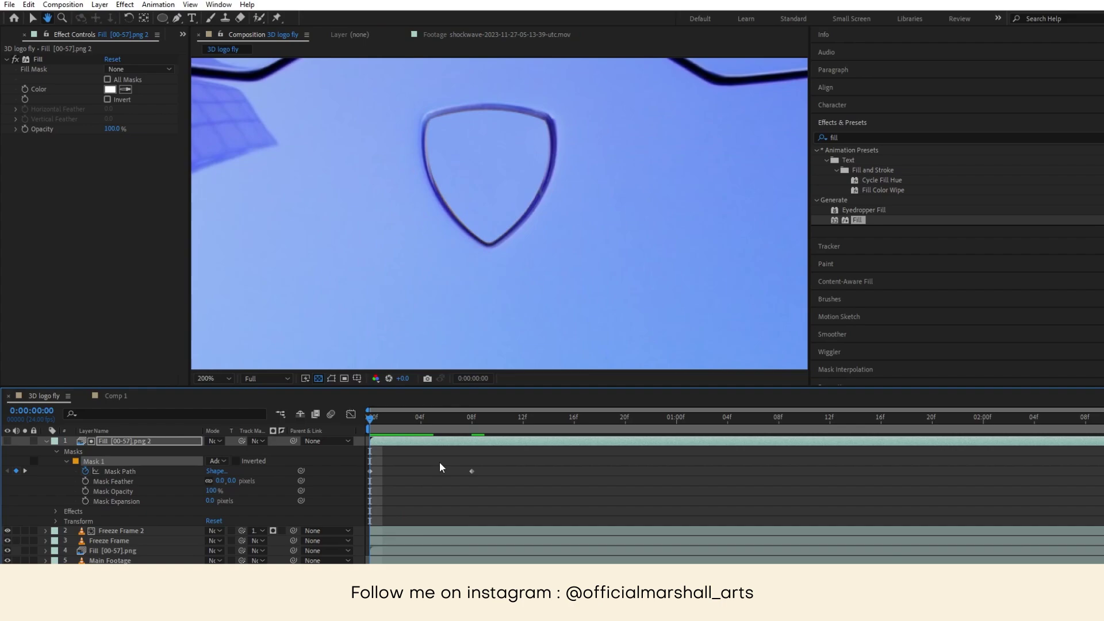
- Stop playback and duplicate the masked fill layer as Fill [00-57].png 3
{"action": "key", "text": "g"}
{"action": "left_click", "coordinate": [46, 441]}
{"action": "key", "text": "ctrl+d"}
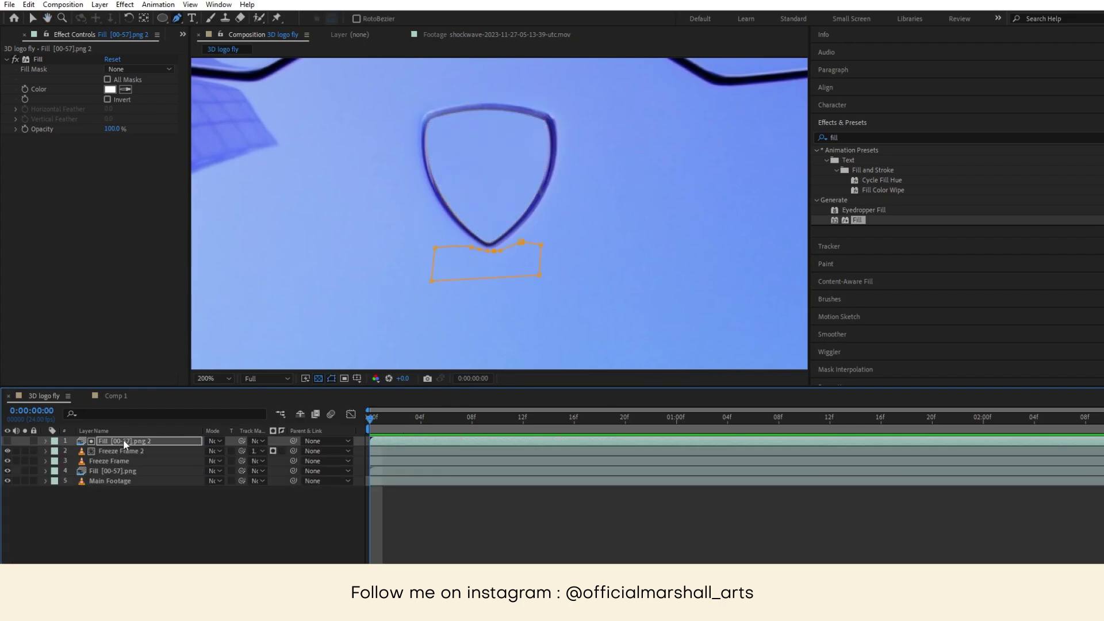
{"action": "left_click", "coordinate": [402, 443]}
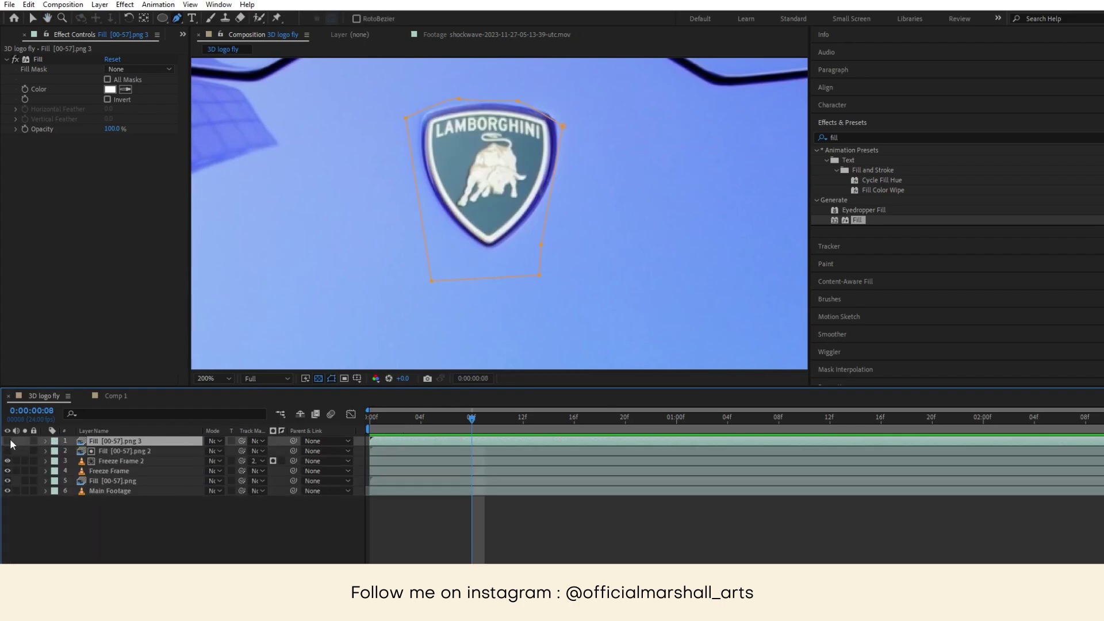
{"action": "left_click", "coordinate": [9, 439]}
{"action": "left_click", "coordinate": [10, 440]}
- Search 'saber' and apply the Saber effect to Fill [00-57].png 3
{"action": "left_click", "coordinate": [854, 138]}
{"action": "type", "text": "saber"}
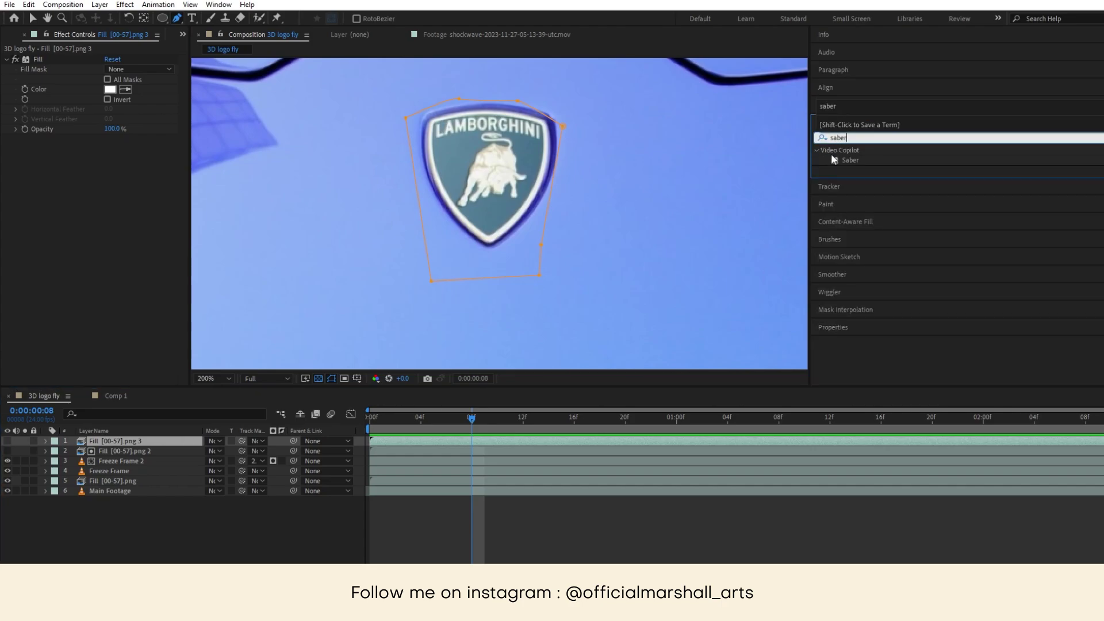
{"action": "left_click_drag", "start_coordinate": [850, 160], "coordinate": [447, 427]}
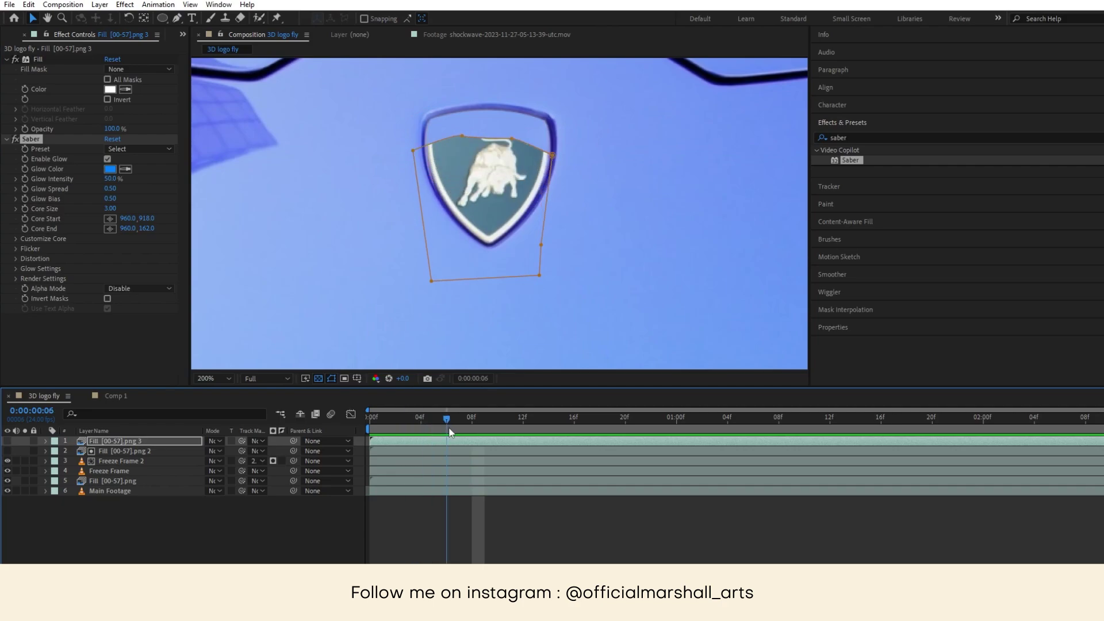
- Show the Saber layer and set Saber's Composite Settings to Transparent
{"action": "key", "text": "F2"}
{"action": "left_click", "coordinate": [8, 441]}
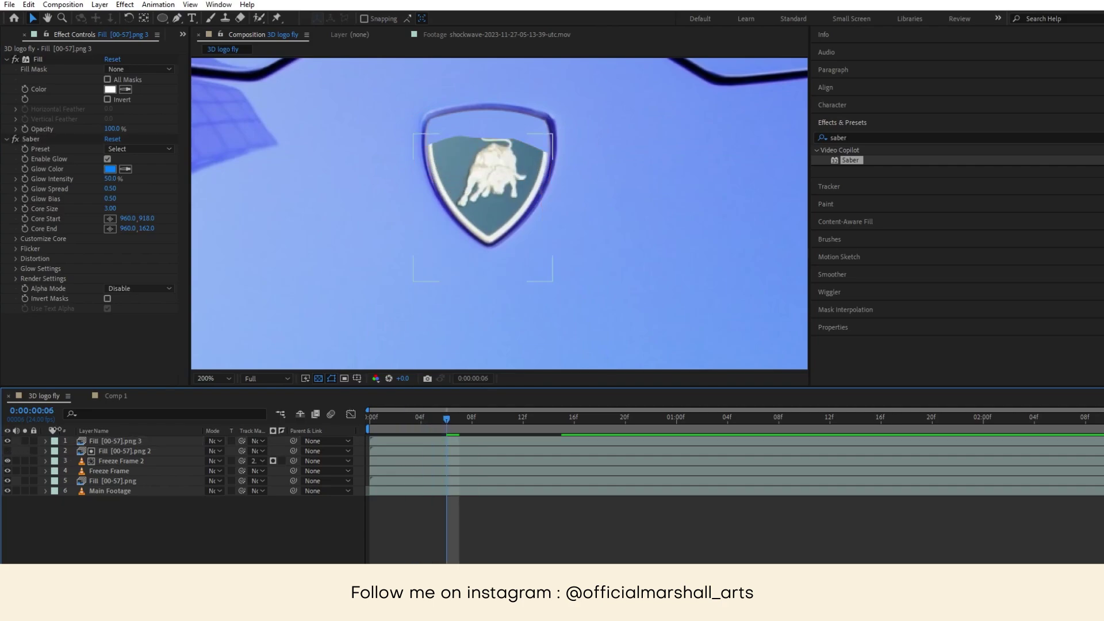
{"action": "scroll", "coordinate": [488, 209], "scroll_direction": "down", "scroll_amount": 4}
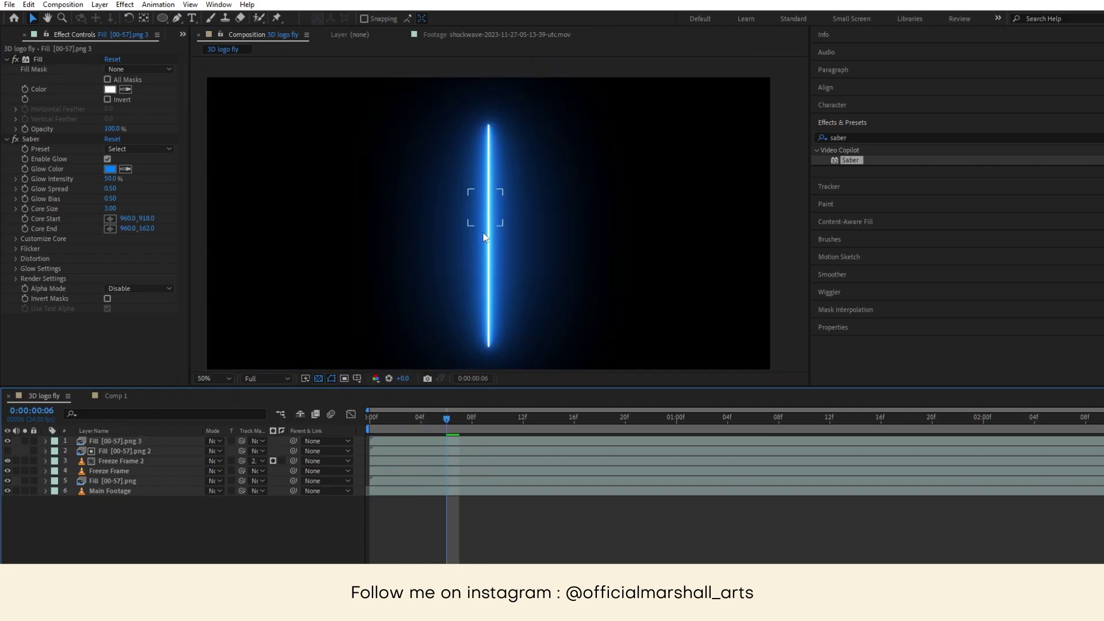
{"action": "key", "text": "v"}
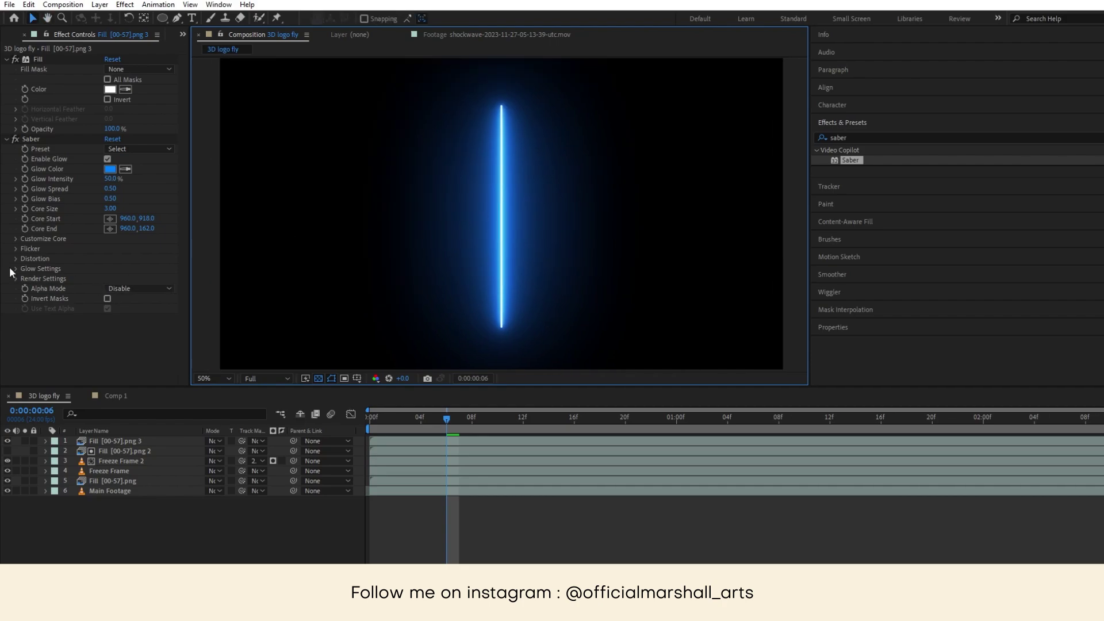
{"action": "left_click", "coordinate": [15, 278]}
{"action": "left_click", "coordinate": [139, 377]}
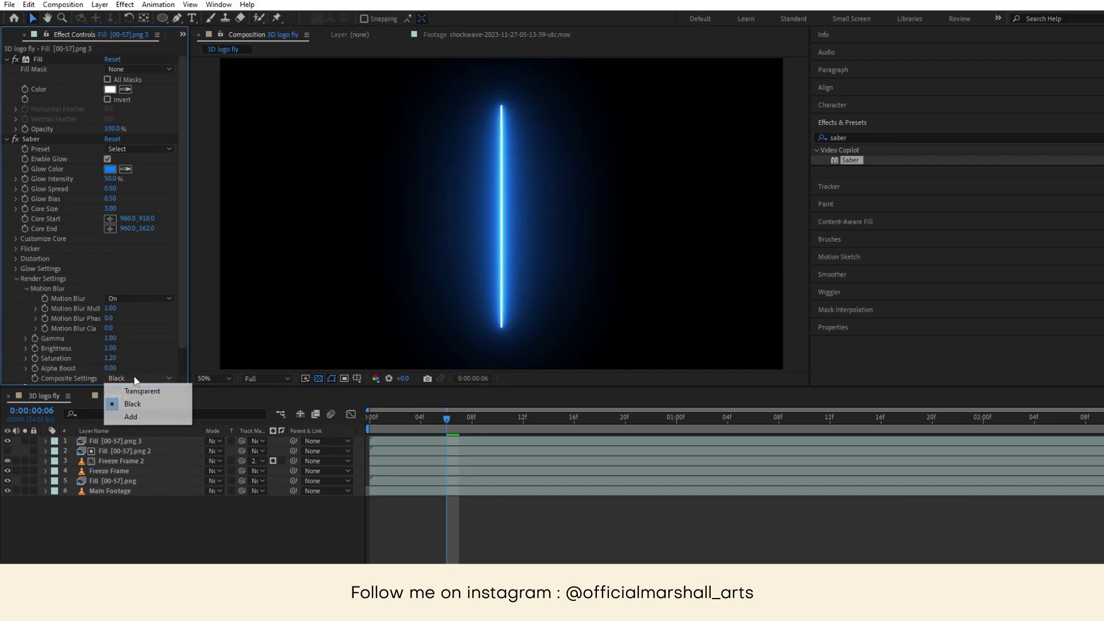
{"action": "left_click", "coordinate": [137, 389]}
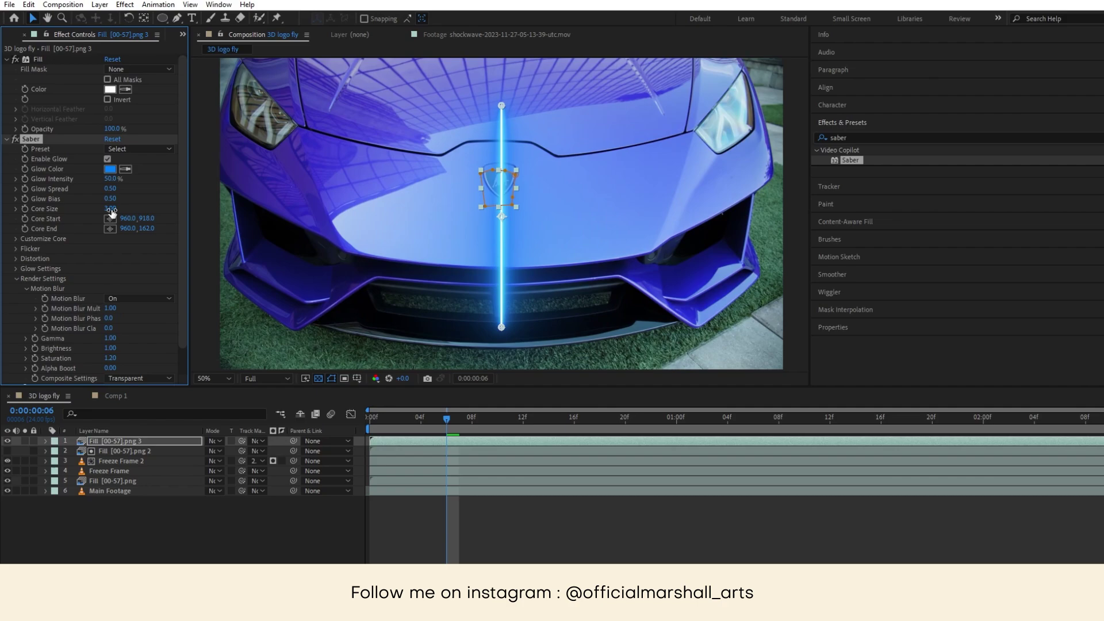
- Set Saber's Core Type to Layer Masks under Customize Core
{"action": "left_click", "coordinate": [18, 243]}
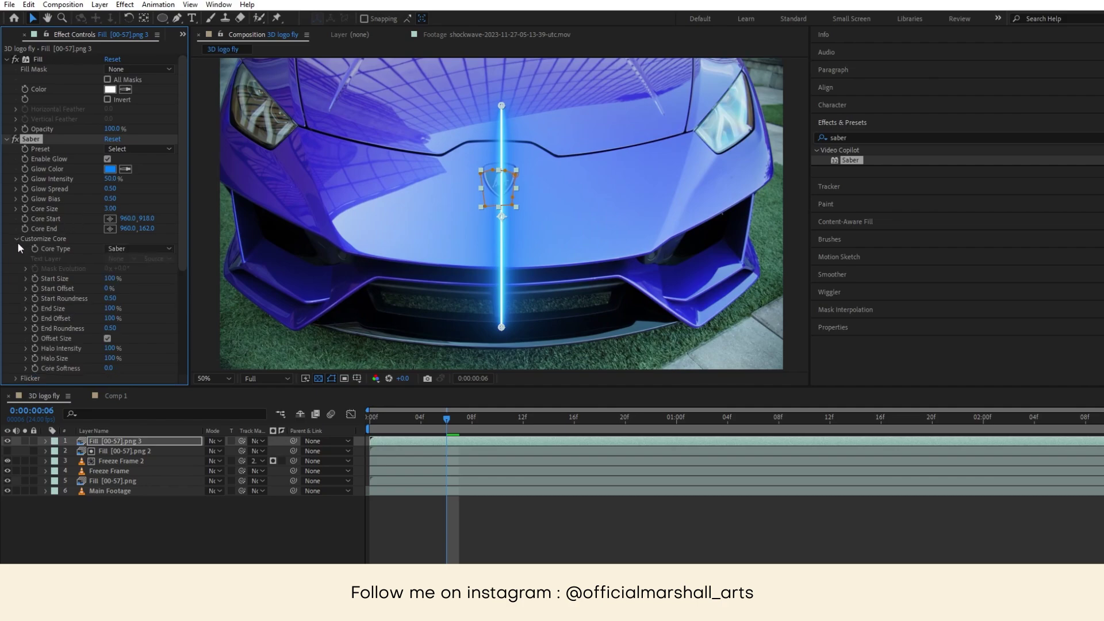
{"action": "left_click", "coordinate": [118, 249]}
{"action": "left_click", "coordinate": [141, 275]}
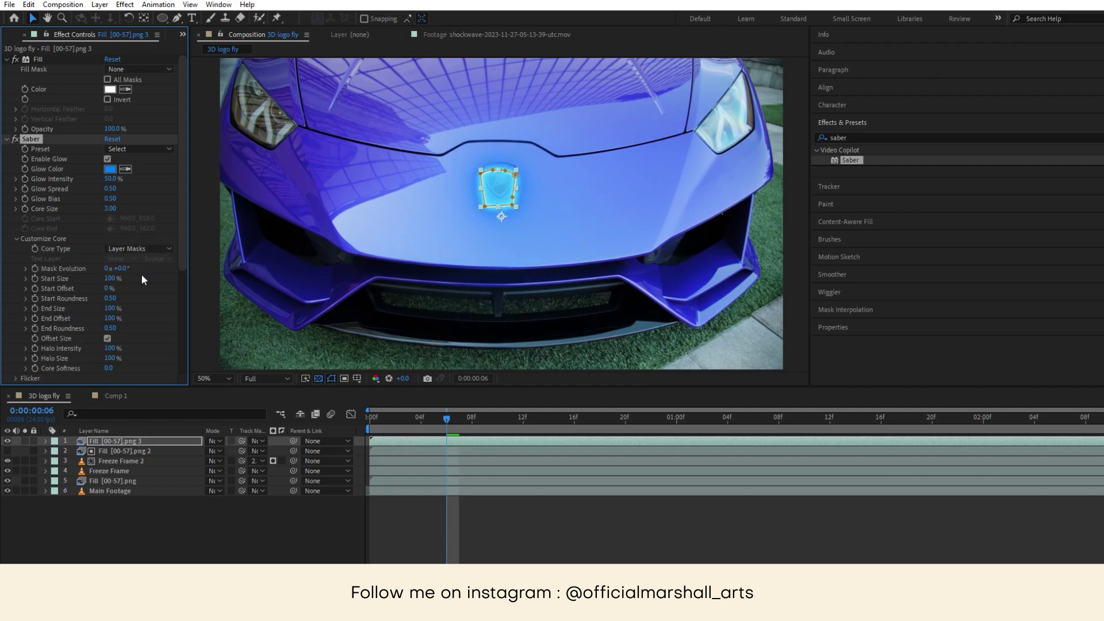
- Set the glow layer's blend mode to Add and apply the Electric Saber preset
{"action": "scroll", "coordinate": [492, 196], "scroll_direction": "up", "scroll_amount": 2}
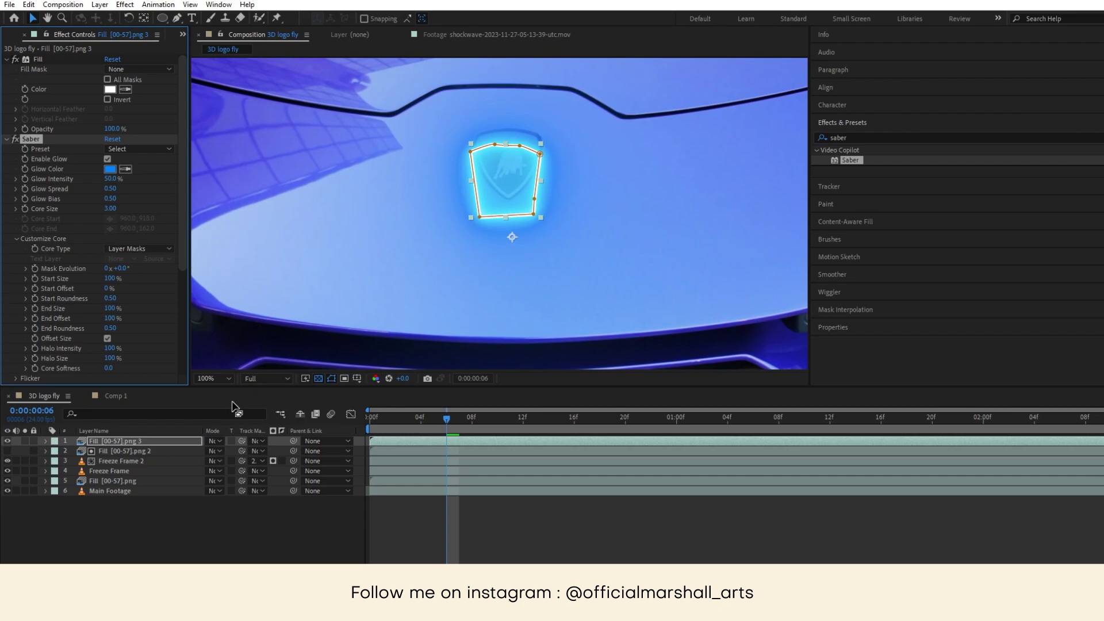
{"action": "left_click", "coordinate": [216, 438]}
{"action": "left_click", "coordinate": [261, 232]}
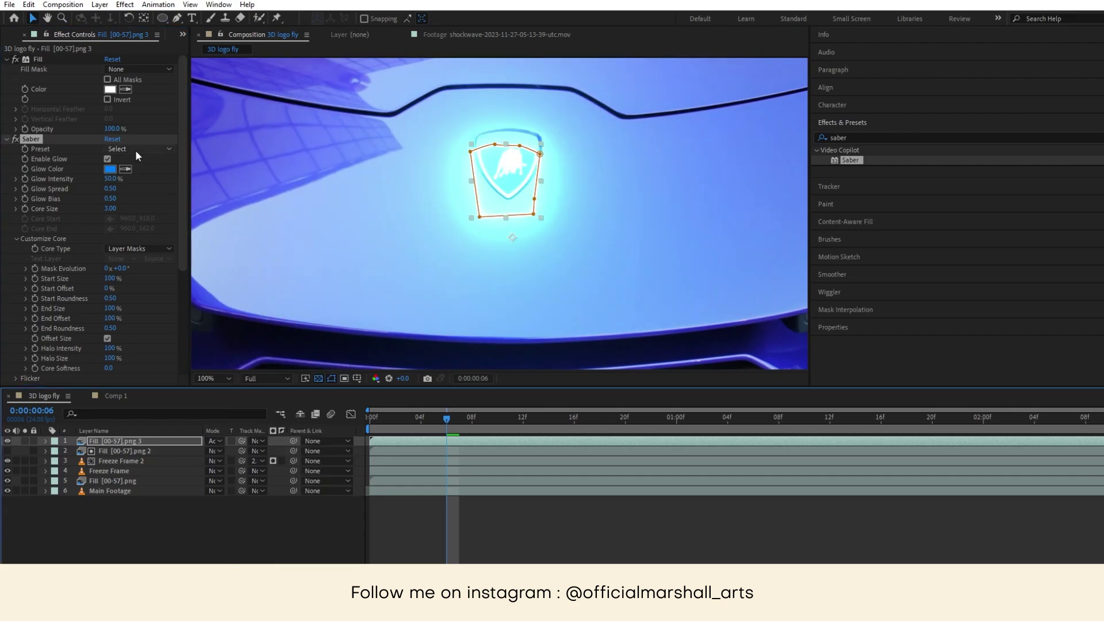
{"action": "left_click", "coordinate": [136, 151]}
{"action": "left_click", "coordinate": [166, 85]}
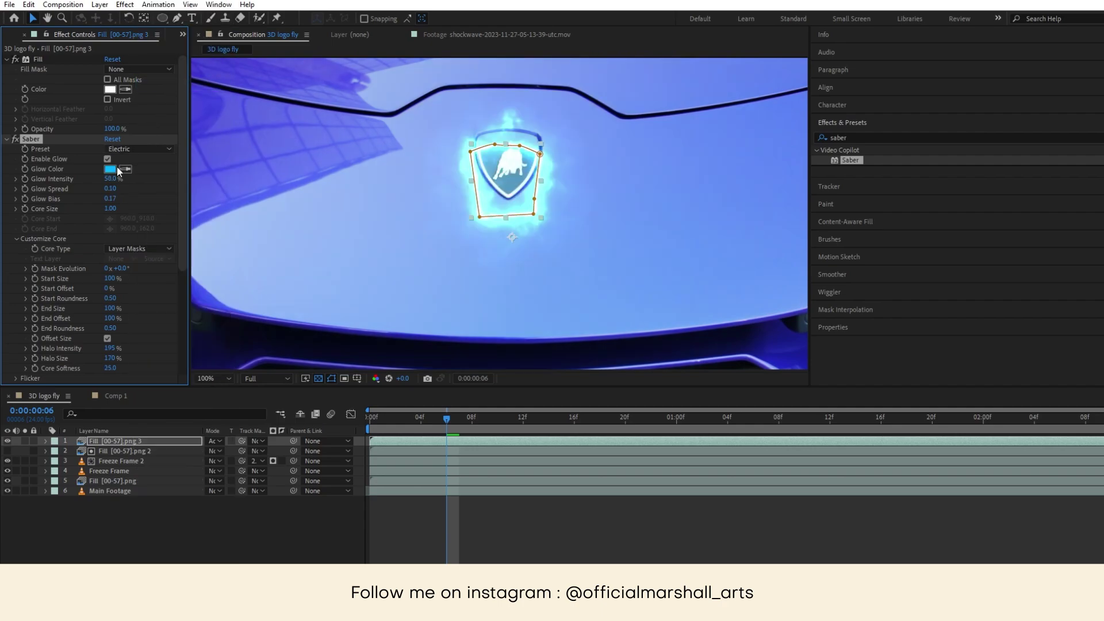
- Give the glow a lighter blue colour and a Glow Spread of 0.10
{"action": "left_click", "coordinate": [109, 169]}
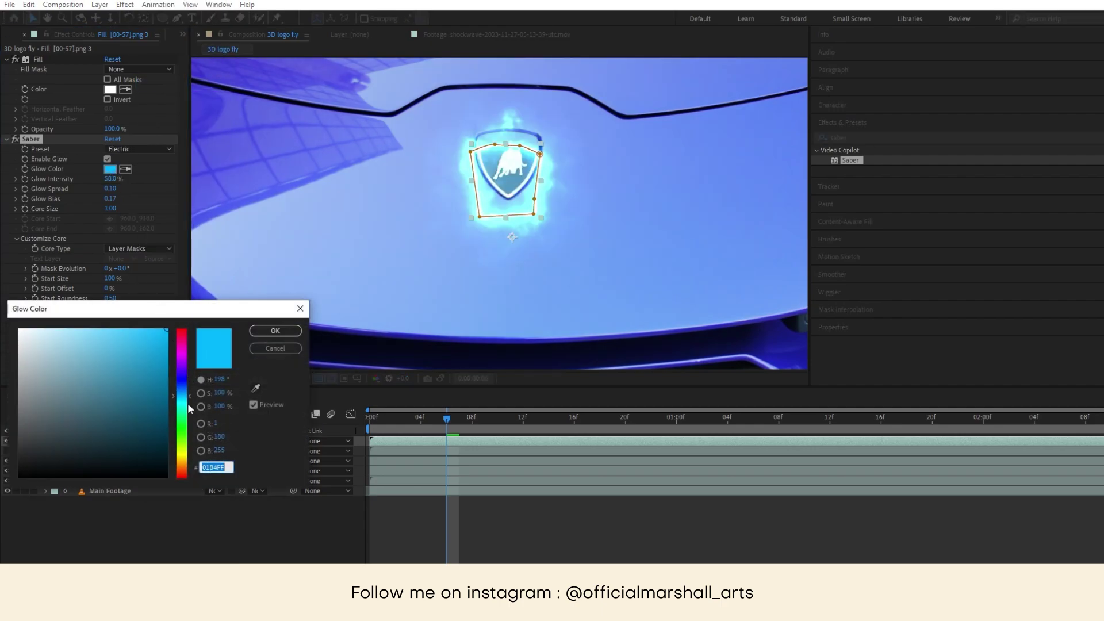
{"action": "mouse_move", "coordinate": [180, 392]}
{"action": "left_mouse_down"}
{"action": "mouse_move", "coordinate": [182, 375]}
{"action": "mouse_move", "coordinate": [181, 385]}
{"action": "left_mouse_up"}
{"action": "left_click", "coordinate": [268, 334]}
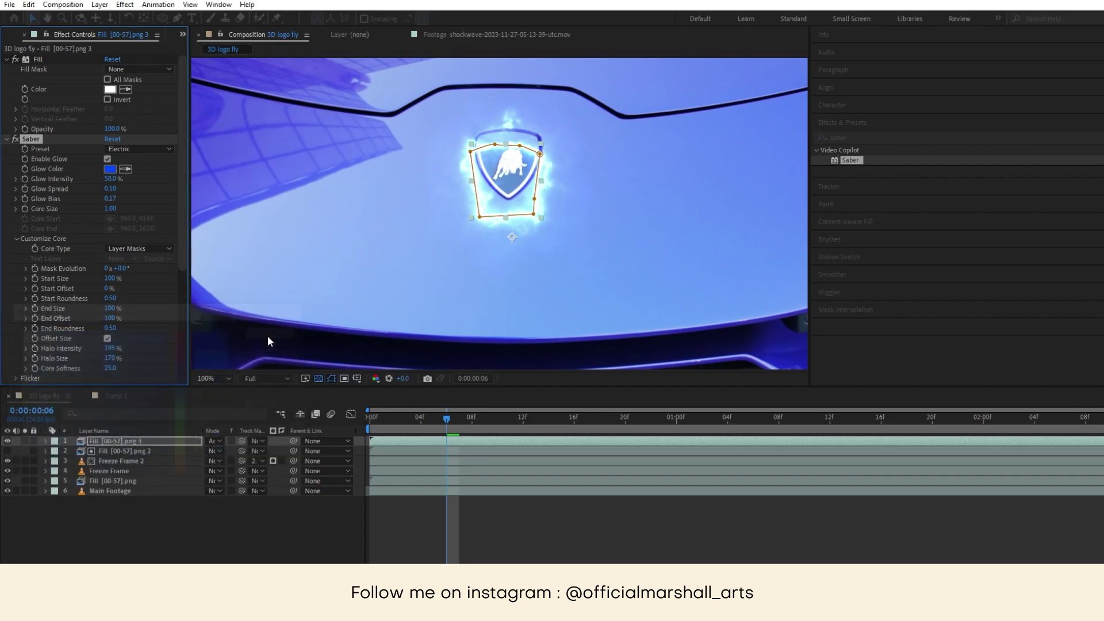
{"action": "mouse_move", "coordinate": [108, 189]}
{"action": "left_mouse_down"}
{"action": "mouse_move", "coordinate": [99, 190]}
{"action": "mouse_move", "coordinate": [113, 192]}
{"action": "left_mouse_up"}
{"action": "key", "text": "ctrl+z"}
{"action": "key", "text": "ctrl+z"}
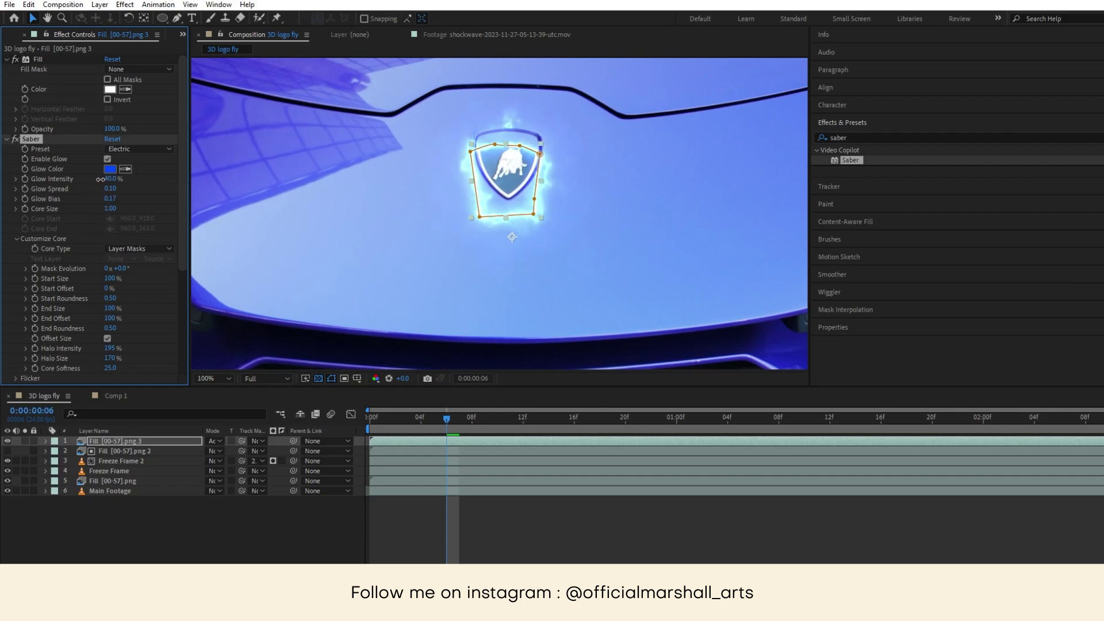
{"action": "left_click_drag", "start_coordinate": [111, 191], "coordinate": [105, 189]}
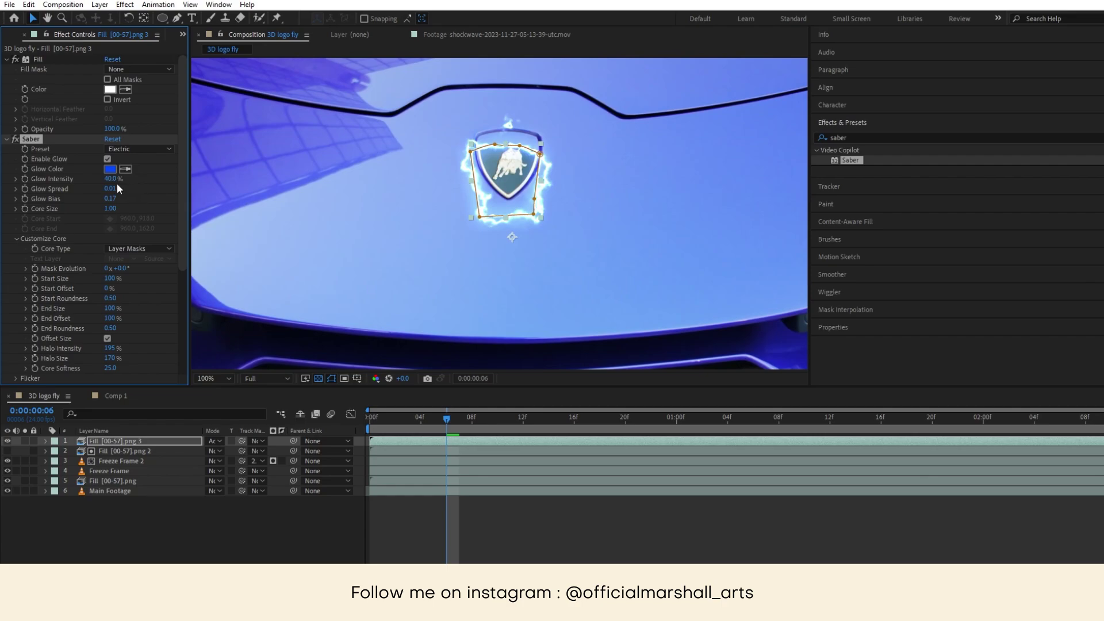
{"action": "left_click", "coordinate": [112, 189]}
{"action": "type", "text": "0"}
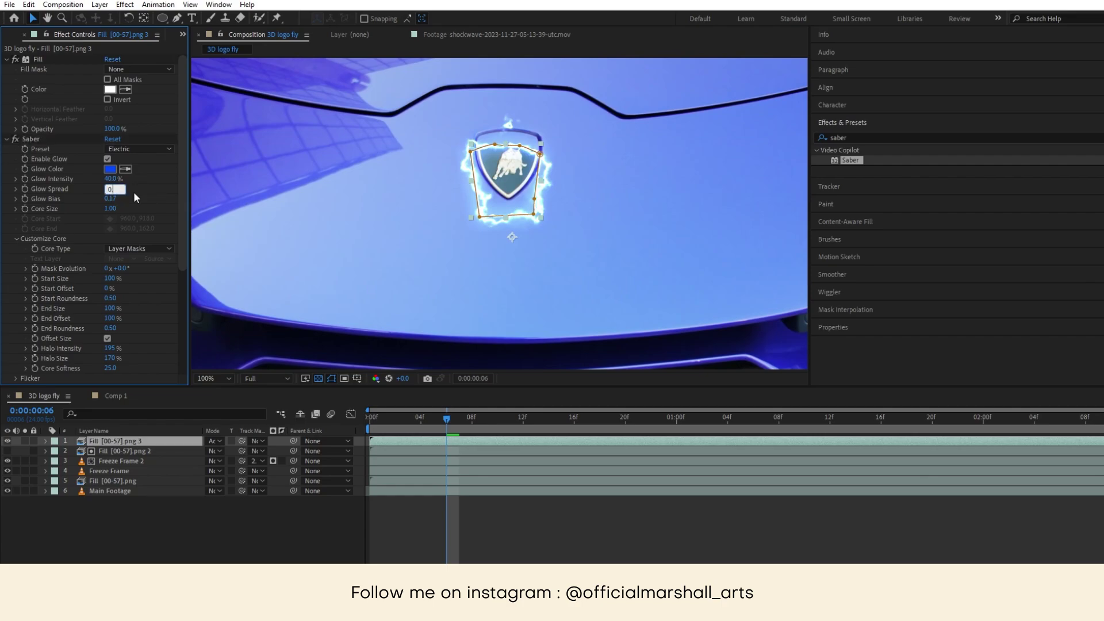
{"action": "type", "text": ".1"}
{"action": "key", "text": "Return"}
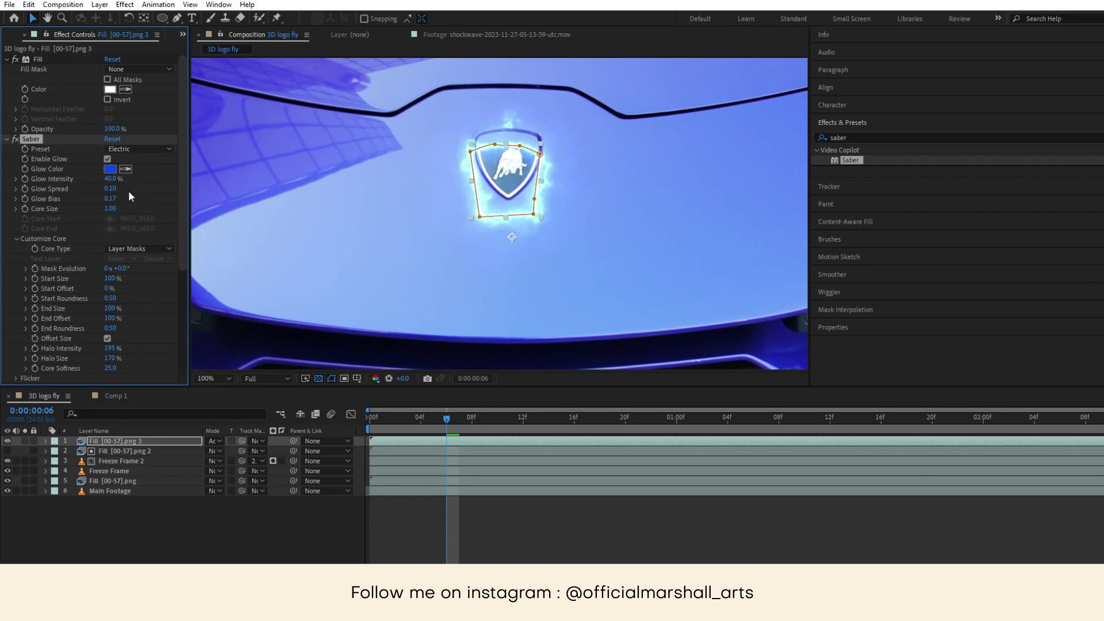
- Set Core Size to 0.70, then 0.90, and try a yellow glow colour
{"action": "left_click", "coordinate": [112, 208]}
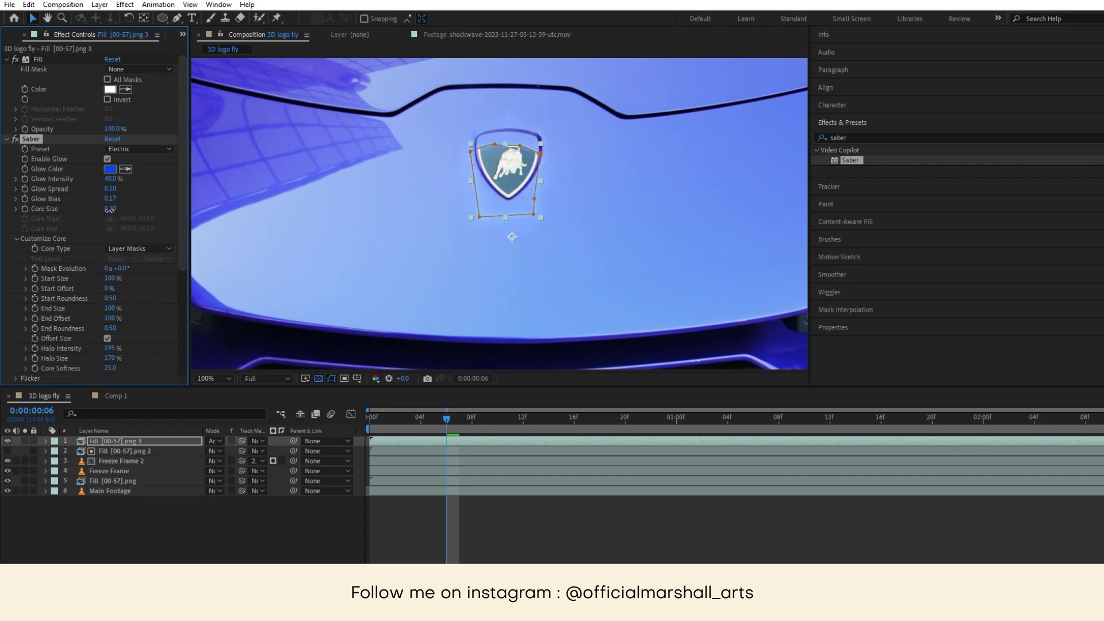
{"action": "type", "text": "0.7"}
{"action": "key", "text": "Return"}
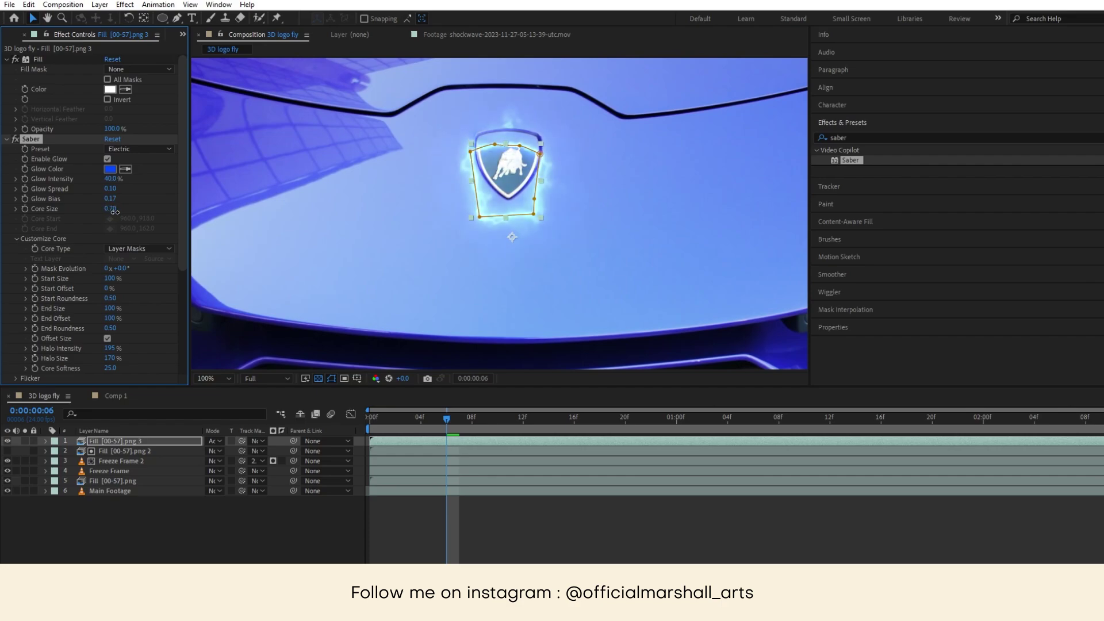
{"action": "left_click_drag", "start_coordinate": [115, 213], "coordinate": [116, 213]}
{"action": "left_click_drag", "start_coordinate": [396, 417], "coordinate": [408, 417]}
{"action": "left_click", "coordinate": [110, 169]}
{"action": "left_click_drag", "start_coordinate": [180, 411], "coordinate": [181, 460]}
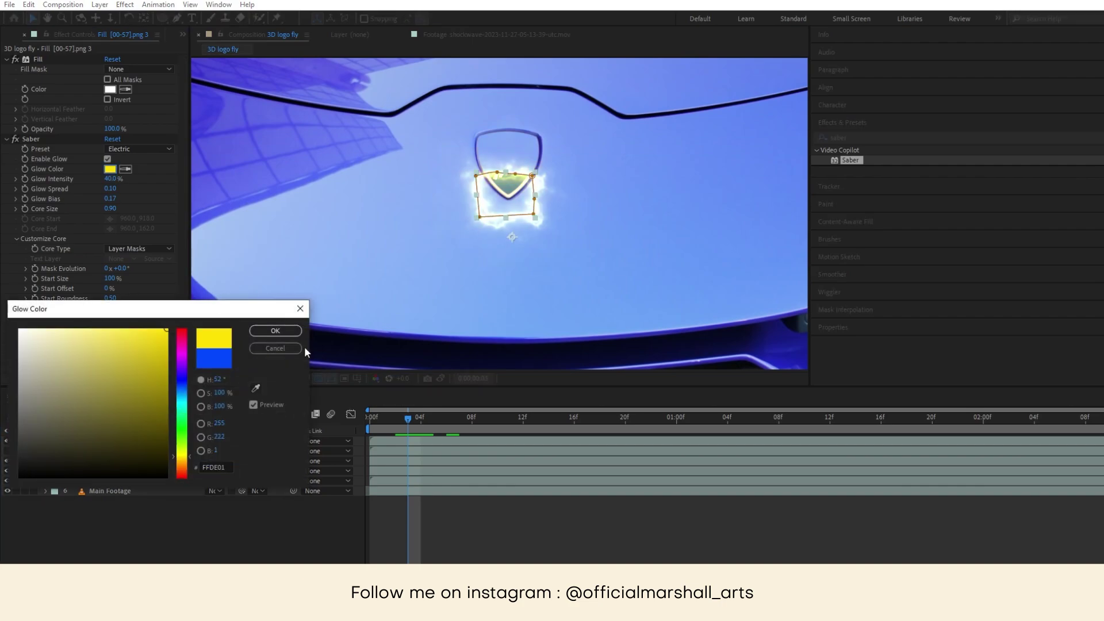
{"action": "left_click", "coordinate": [276, 331]}
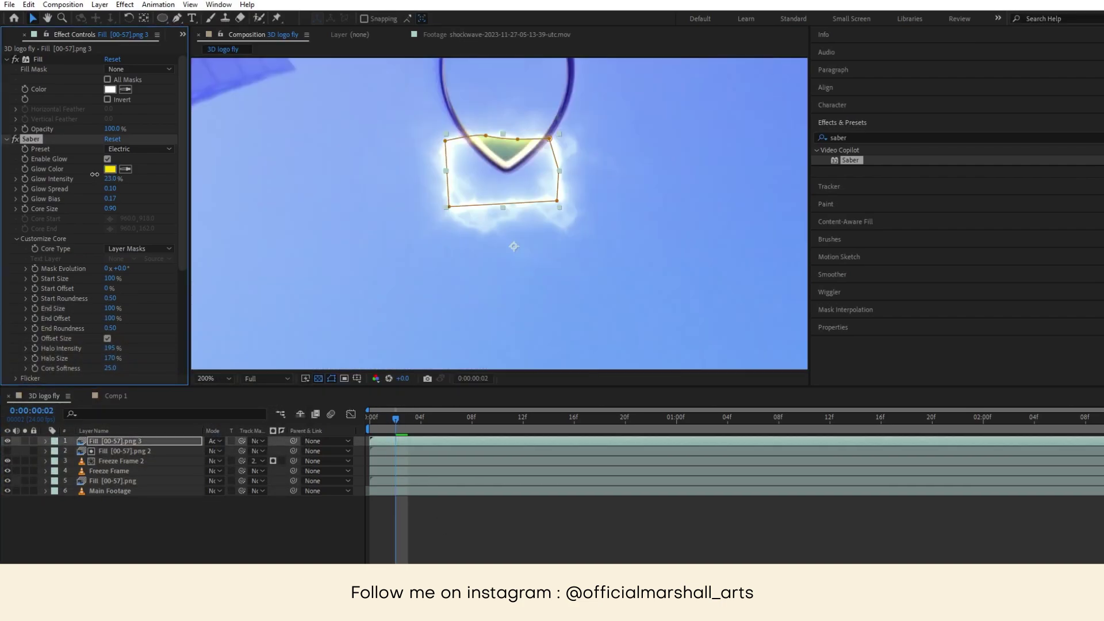
- Try the Energy and Fog Saber presets
{"action": "left_click", "coordinate": [138, 149]}
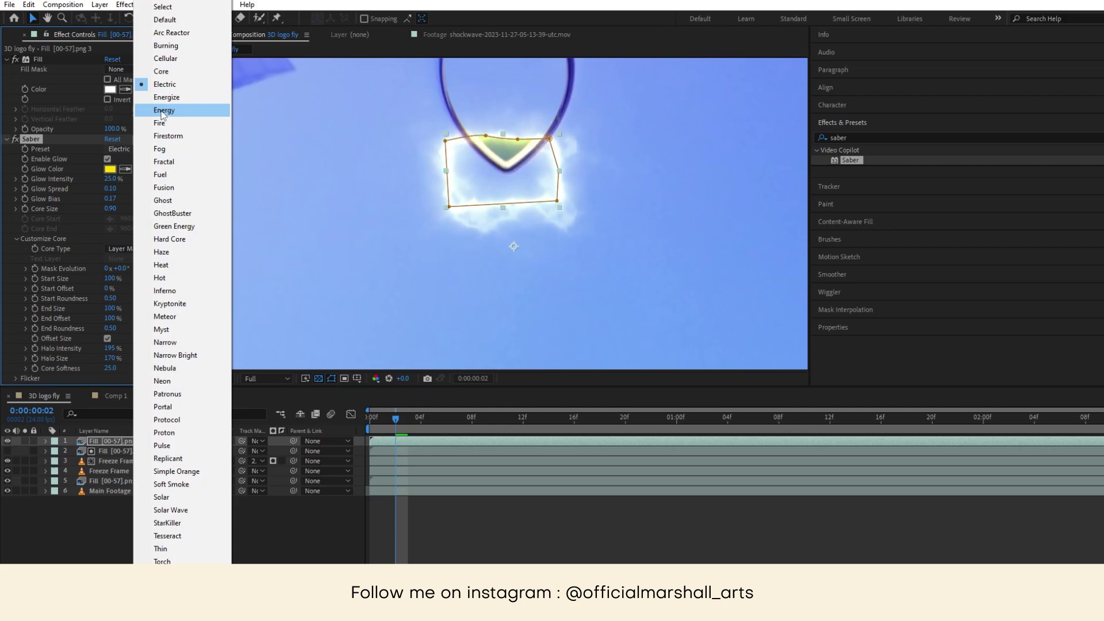
{"action": "left_click", "coordinate": [160, 109]}
{"action": "left_click", "coordinate": [130, 148]}
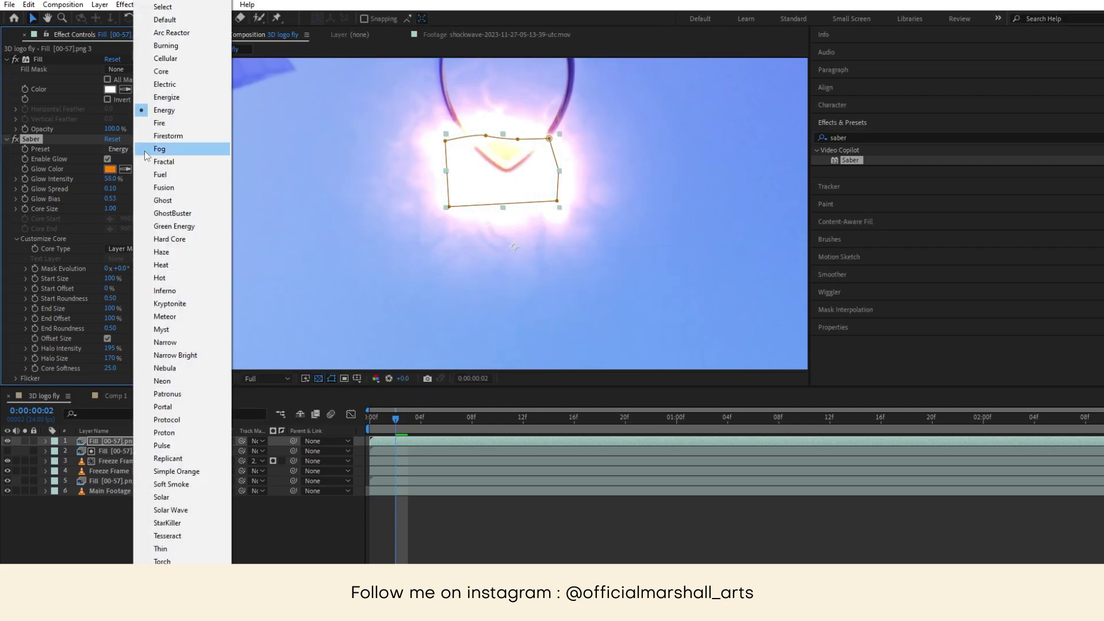
{"action": "left_click", "coordinate": [146, 150]}
{"action": "left_click", "coordinate": [131, 148]}
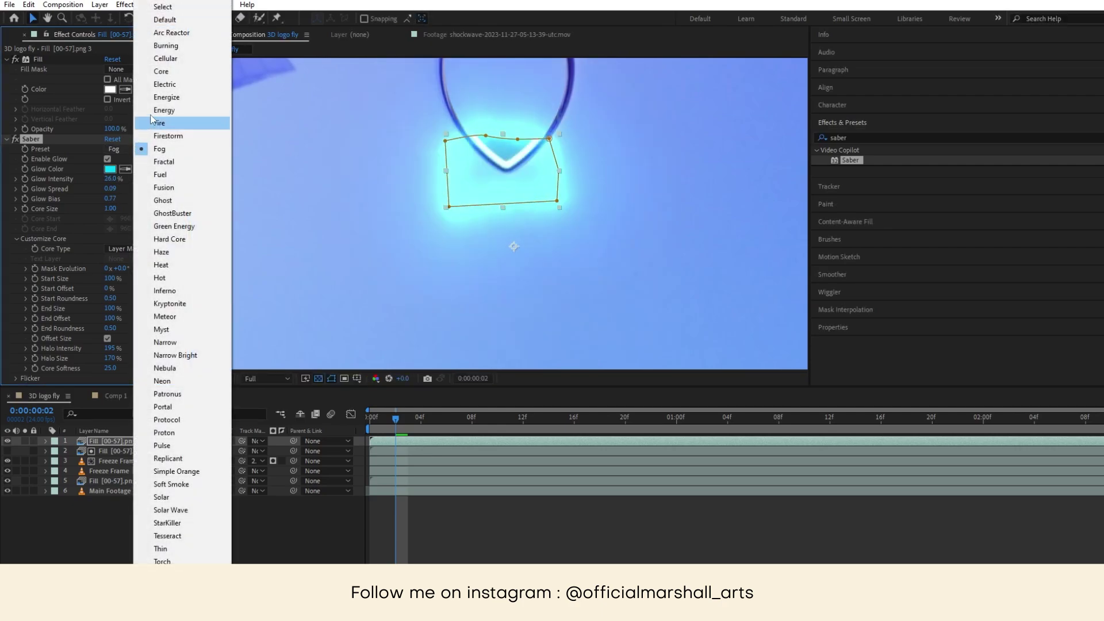
- Return to the Electric preset at 41% glow intensity and apply Set Matte to the glow layer
{"action": "left_click", "coordinate": [163, 85]}
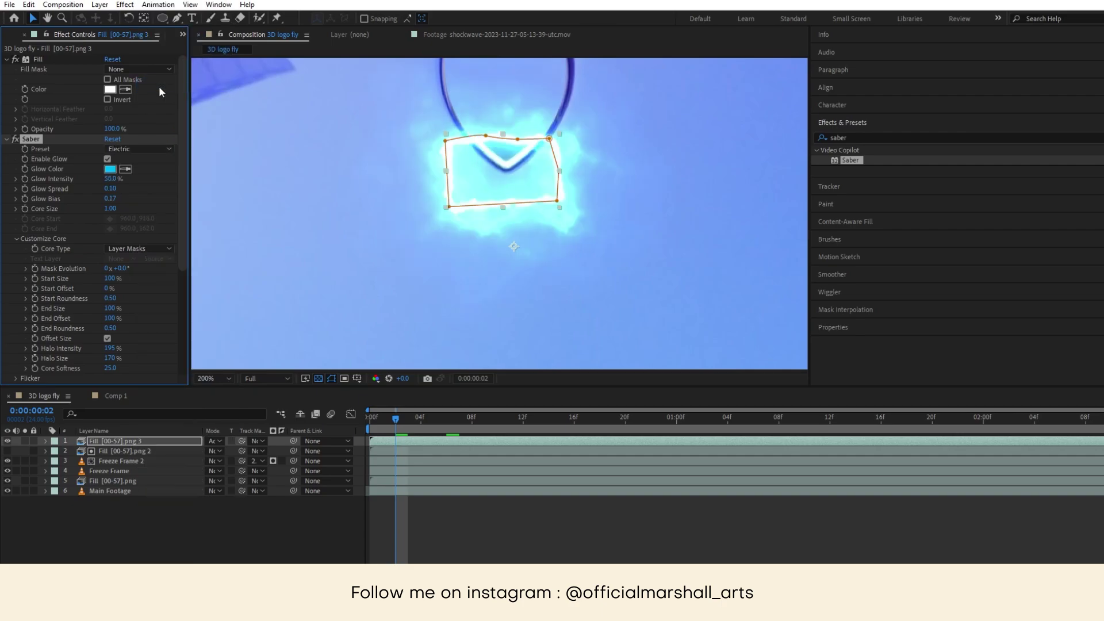
{"action": "left_click_drag", "start_coordinate": [110, 179], "coordinate": [100, 179]}
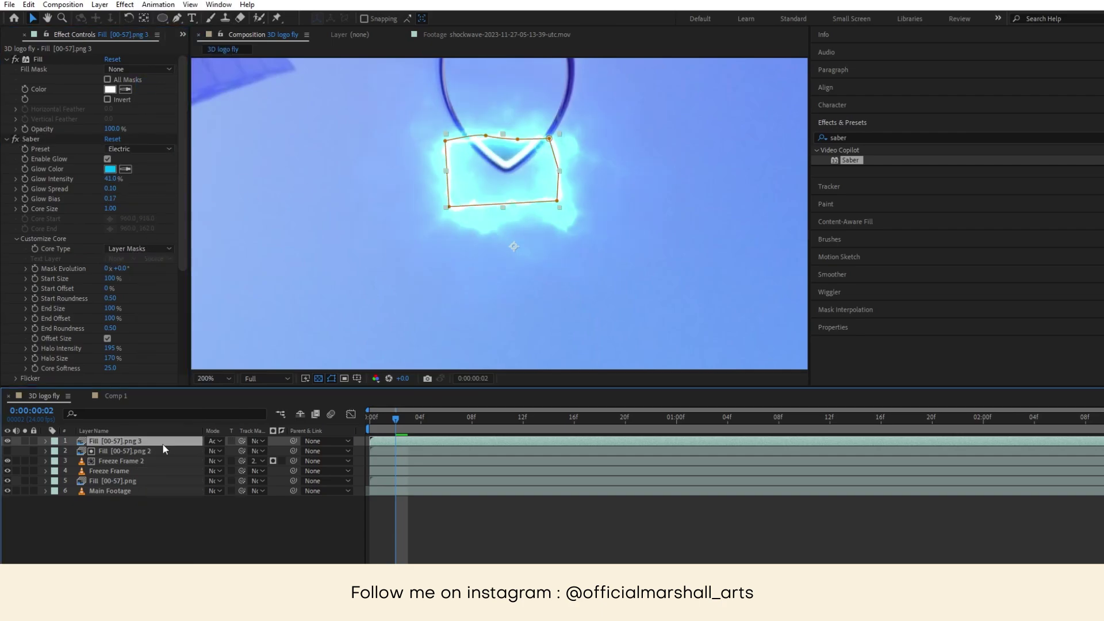
{"action": "double_click", "coordinate": [852, 138]}
{"action": "type", "text": "s"}
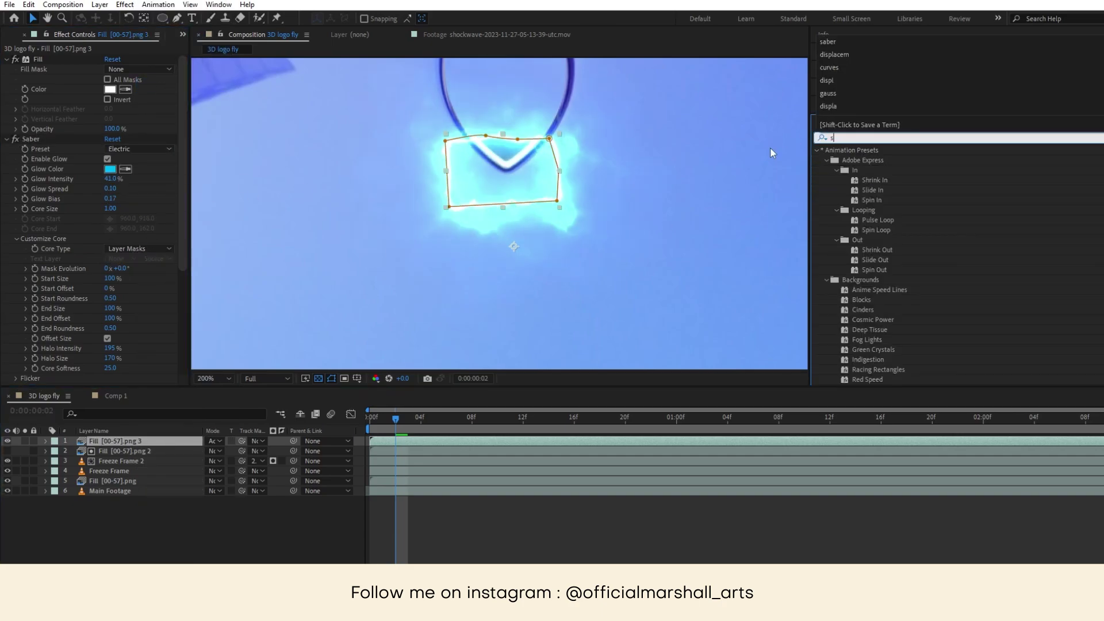
{"action": "type", "text": "et matt"}
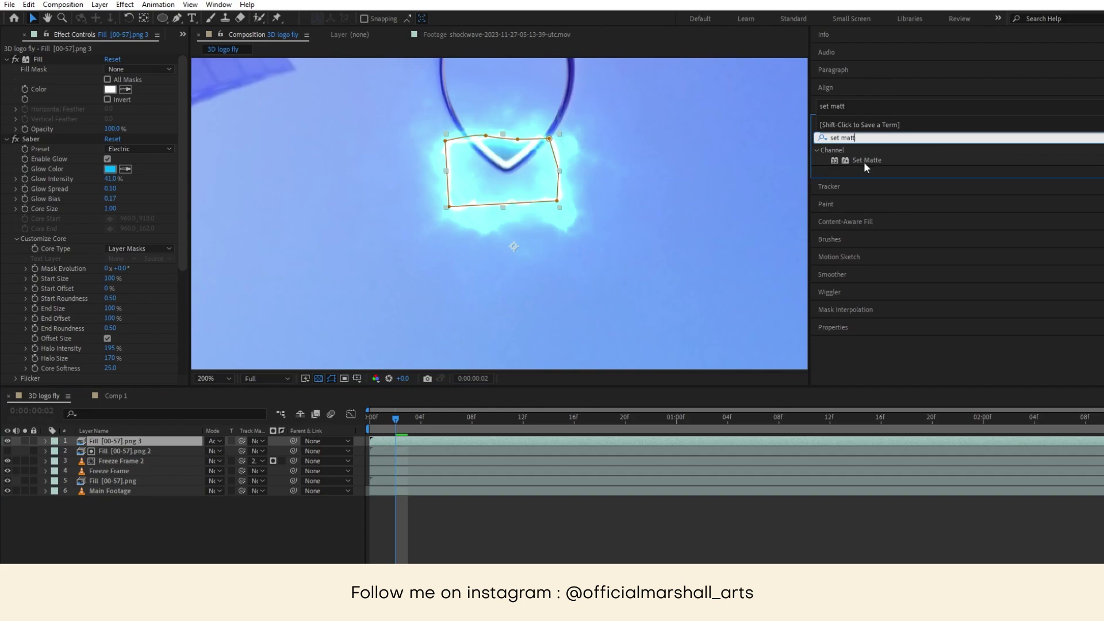
{"action": "left_click_drag", "start_coordinate": [864, 161], "coordinate": [399, 443]}
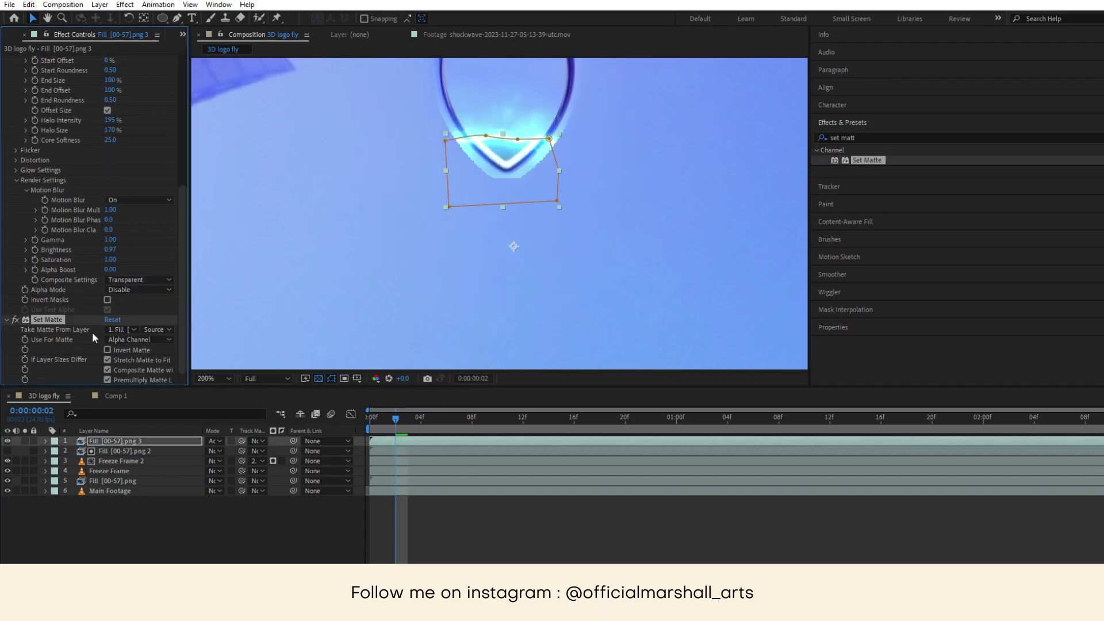
- Make Set Matte take its matte from Freeze Frame 2's masks
{"action": "left_click", "coordinate": [124, 460]}
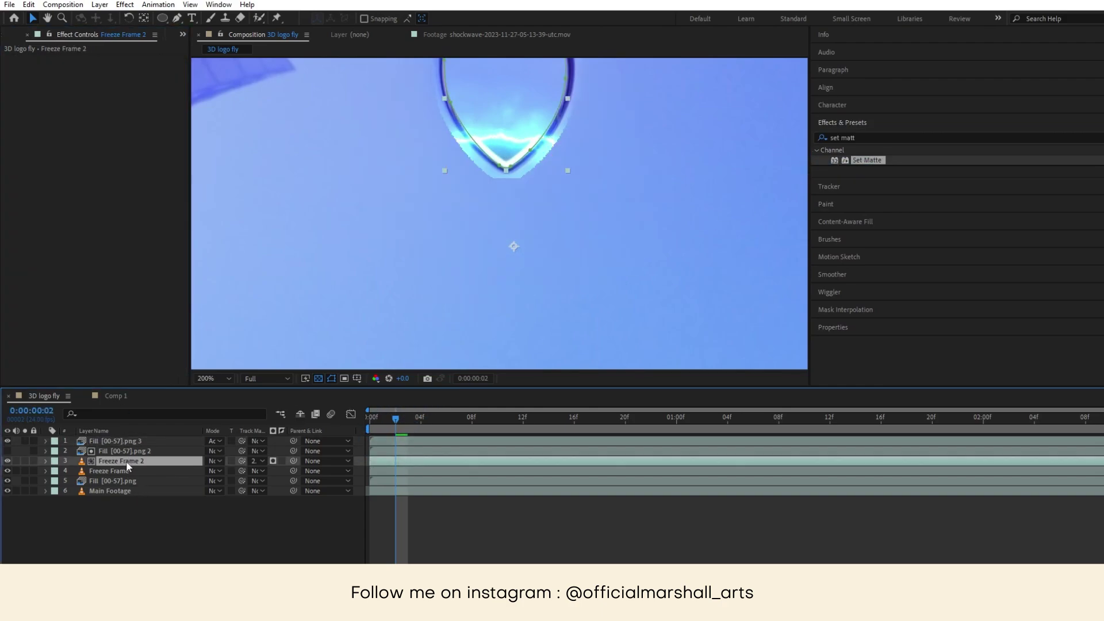
{"action": "left_click", "coordinate": [125, 441]}
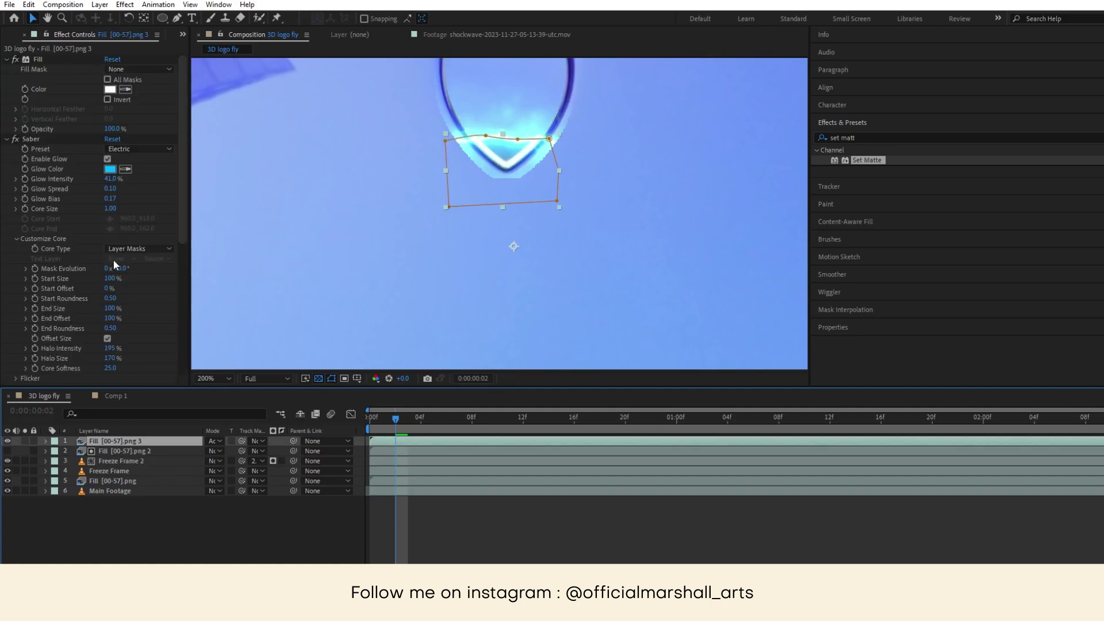
{"action": "scroll", "coordinate": [71, 315], "scroll_direction": "down", "scroll_amount": 5}
{"action": "left_click", "coordinate": [118, 330]}
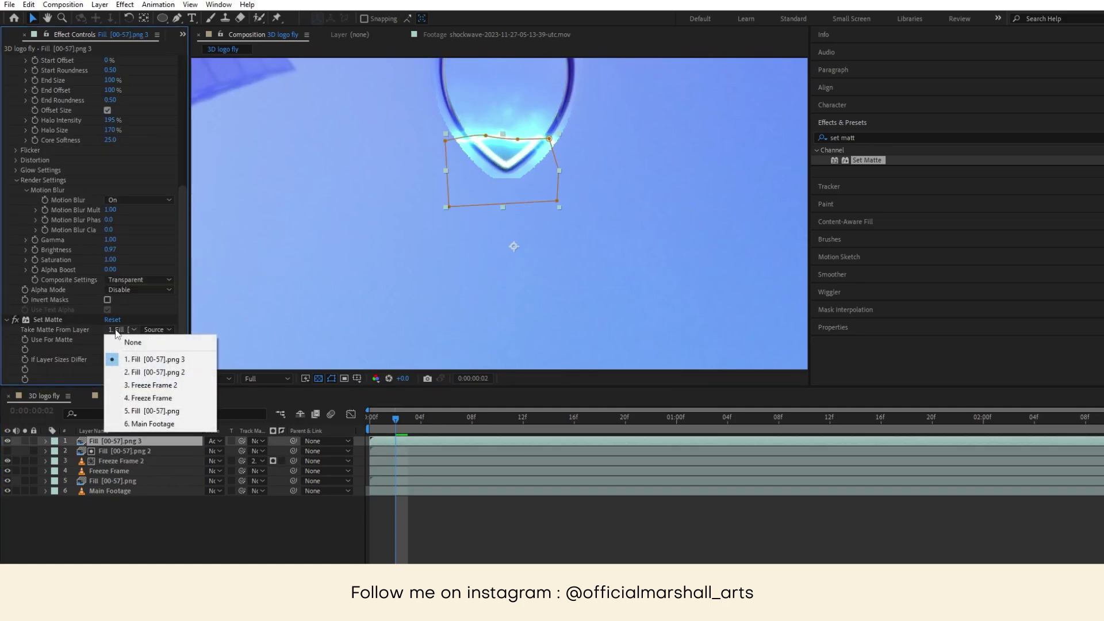
{"action": "left_click", "coordinate": [134, 385]}
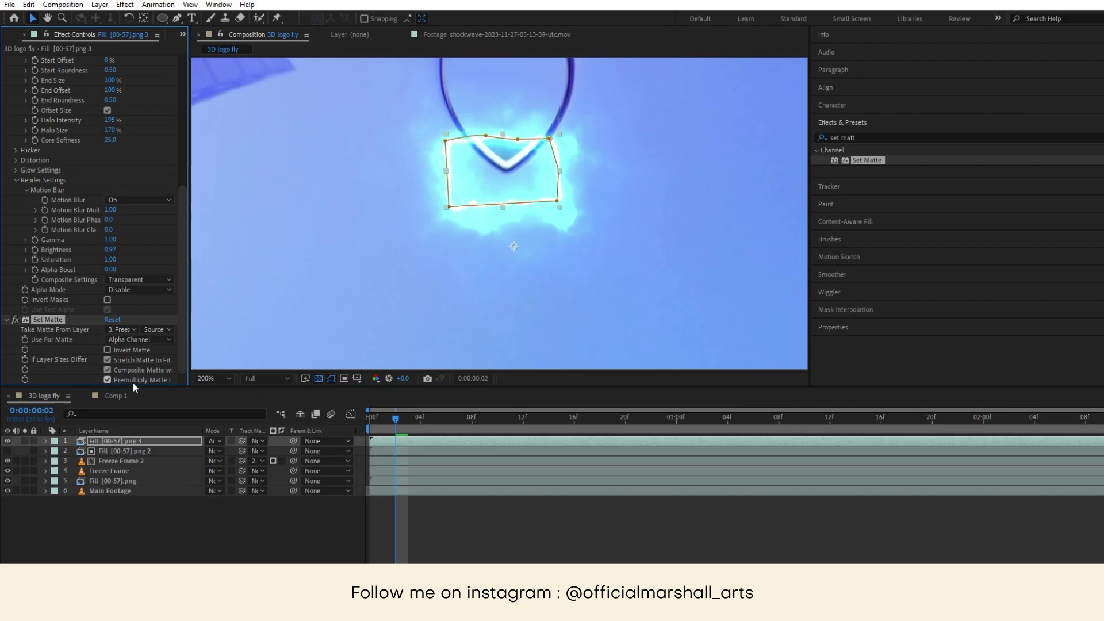
{"action": "left_click", "coordinate": [167, 330]}
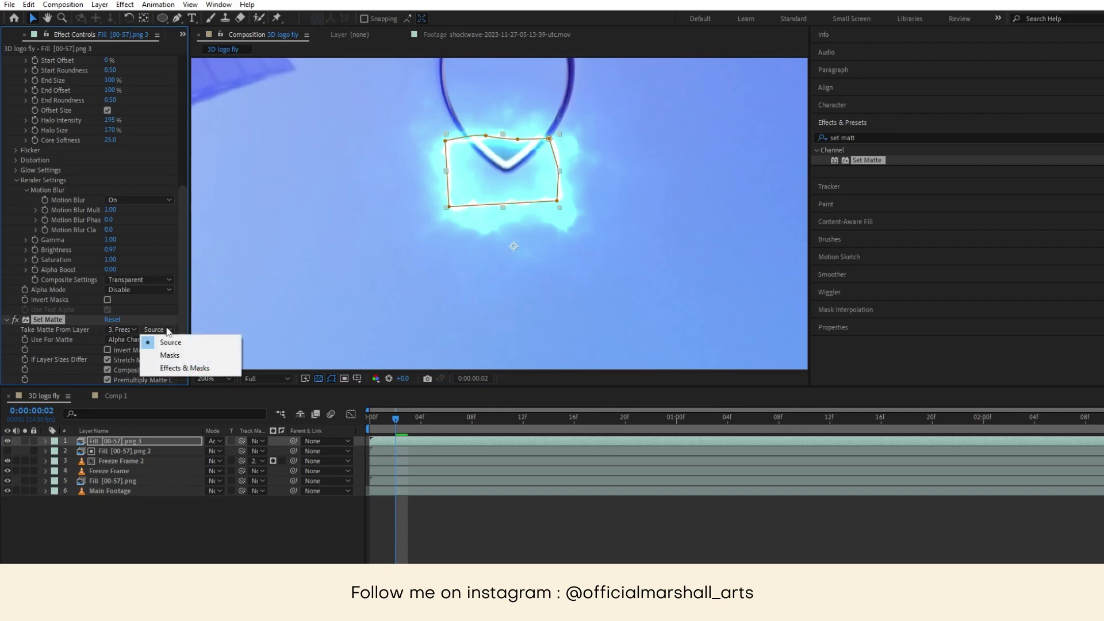
{"action": "left_click", "coordinate": [168, 356]}
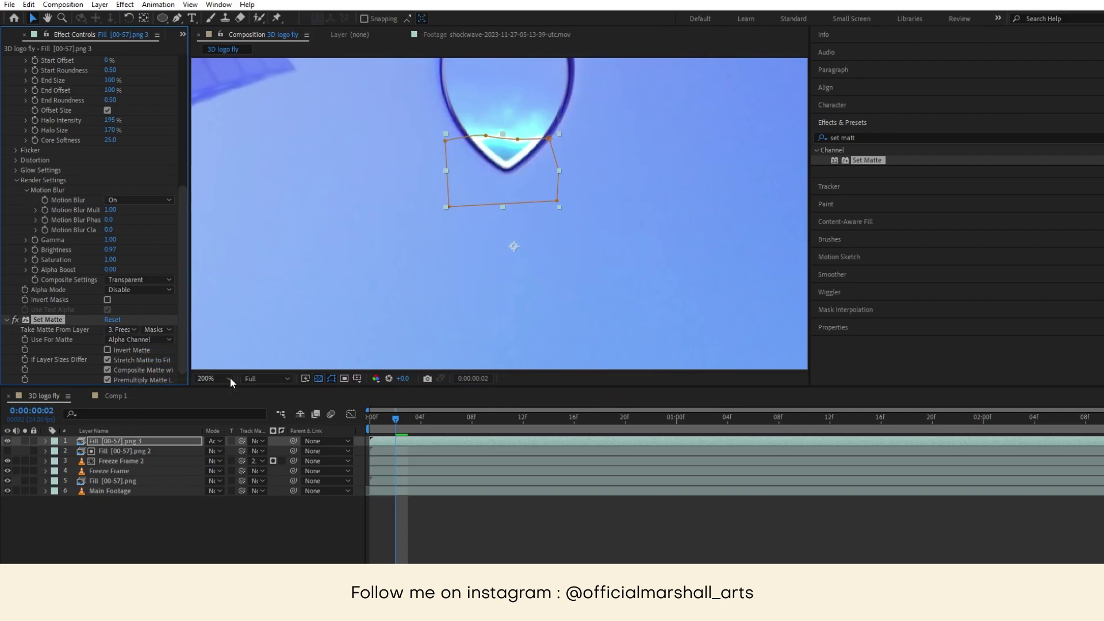
- Set the viewer magnification to Fit so the whole car shows
{"action": "left_click", "coordinate": [205, 378]}
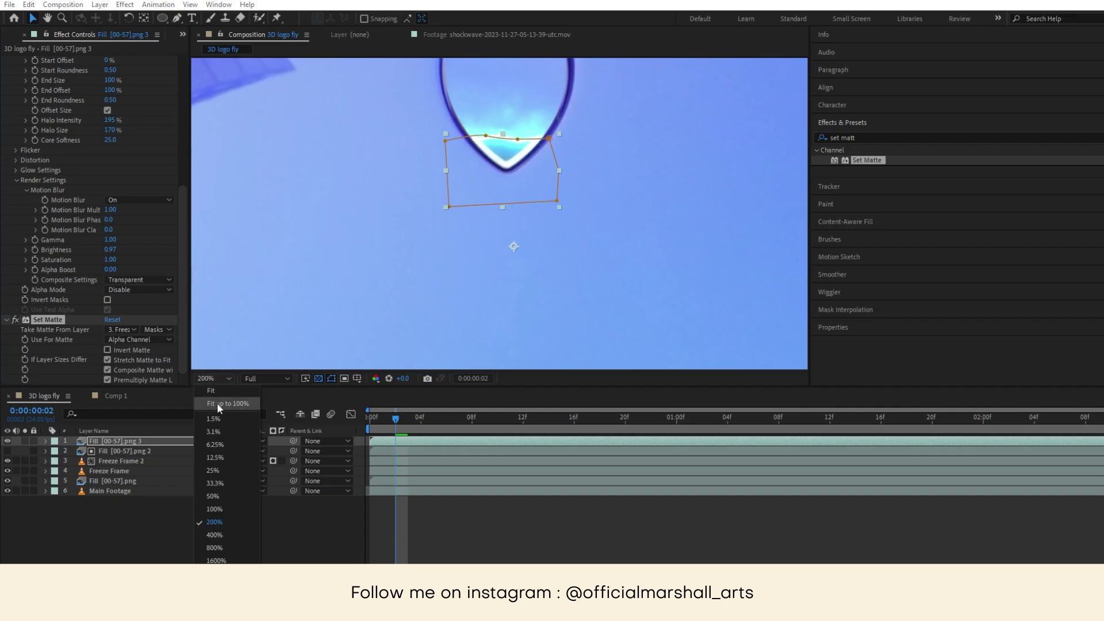
{"action": "left_click", "coordinate": [216, 402]}
{"action": "left_click", "coordinate": [415, 503]}
- Set a Saber Core Size keyframe of 1.00 at frame 10 on Fill [00-57].png 3
{"action": "key", "text": "space"}
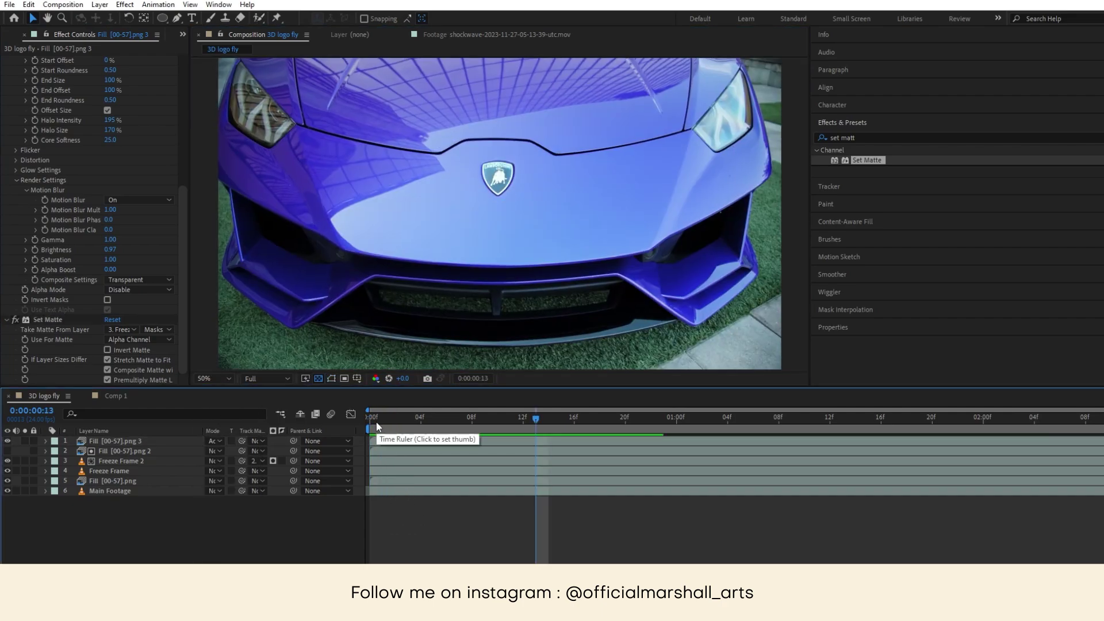
{"action": "left_click_drag", "start_coordinate": [420, 428], "coordinate": [495, 436]}
{"action": "left_click", "coordinate": [496, 438]}
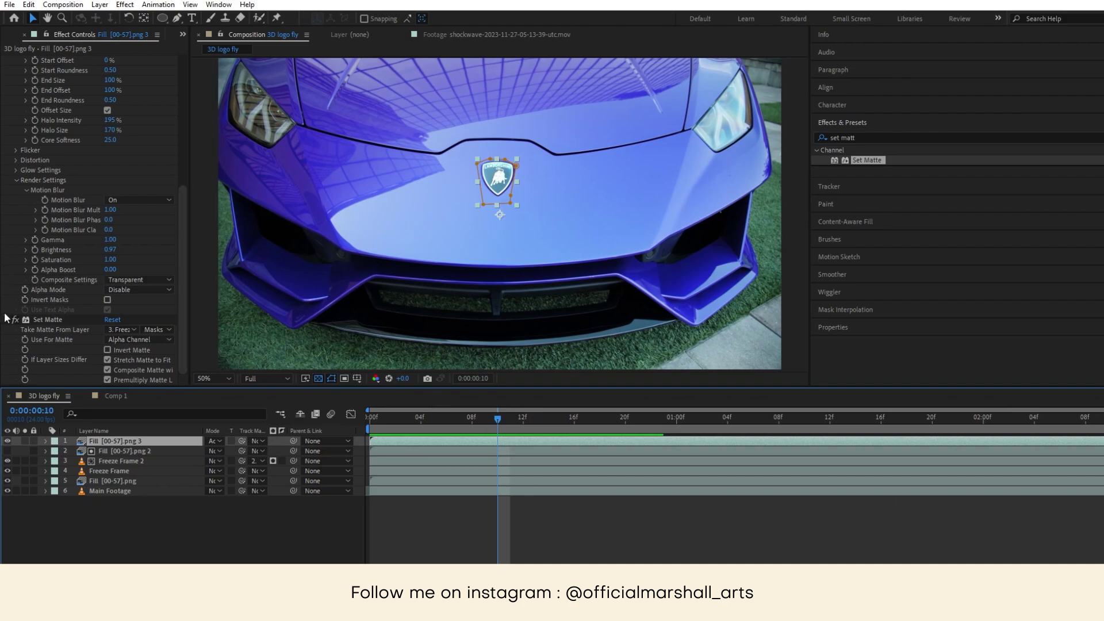
{"action": "scroll", "coordinate": [58, 220], "scroll_direction": "up", "scroll_amount": 5}
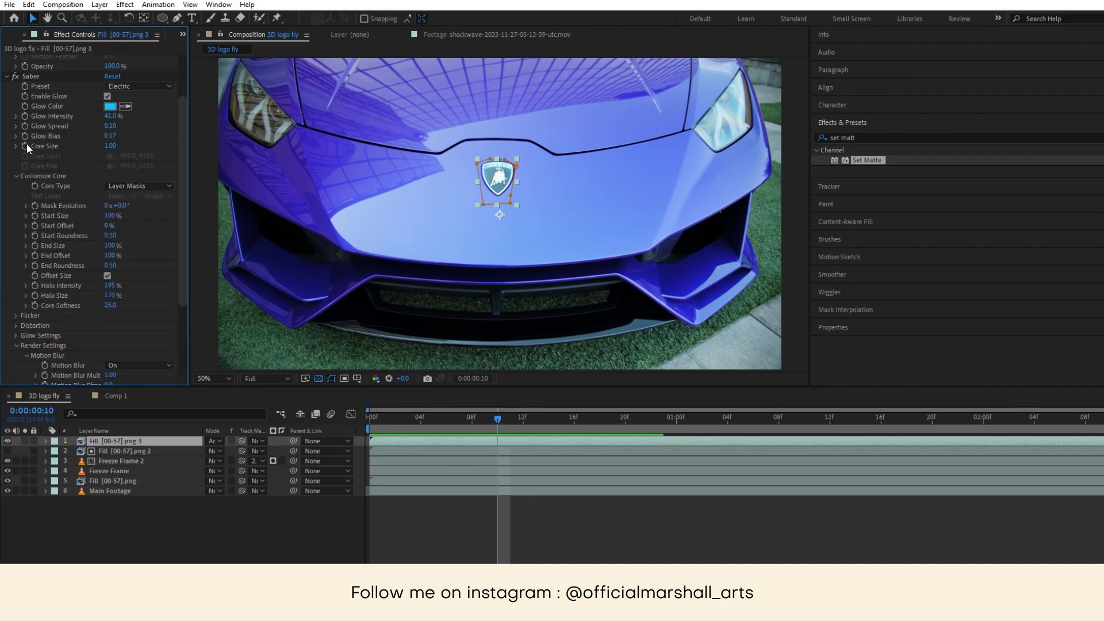
{"action": "left_click", "coordinate": [26, 146]}
- Retime the Core Size 1.00 keyframe to frame 6 and key Core Size 0 at frame 11
{"action": "key", "text": "u"}
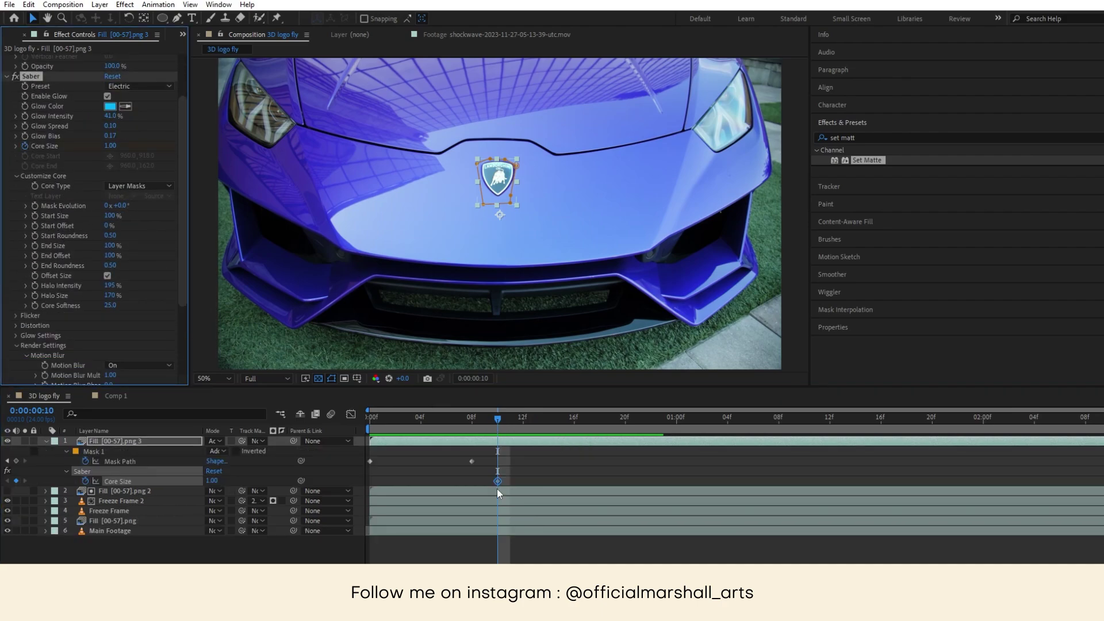
{"action": "left_click_drag", "start_coordinate": [498, 481], "coordinate": [473, 481]}
{"action": "mouse_move", "coordinate": [493, 423]}
{"action": "left_mouse_down"}
{"action": "mouse_move", "coordinate": [530, 428]}
{"action": "mouse_move", "coordinate": [510, 426]}
{"action": "left_mouse_up"}
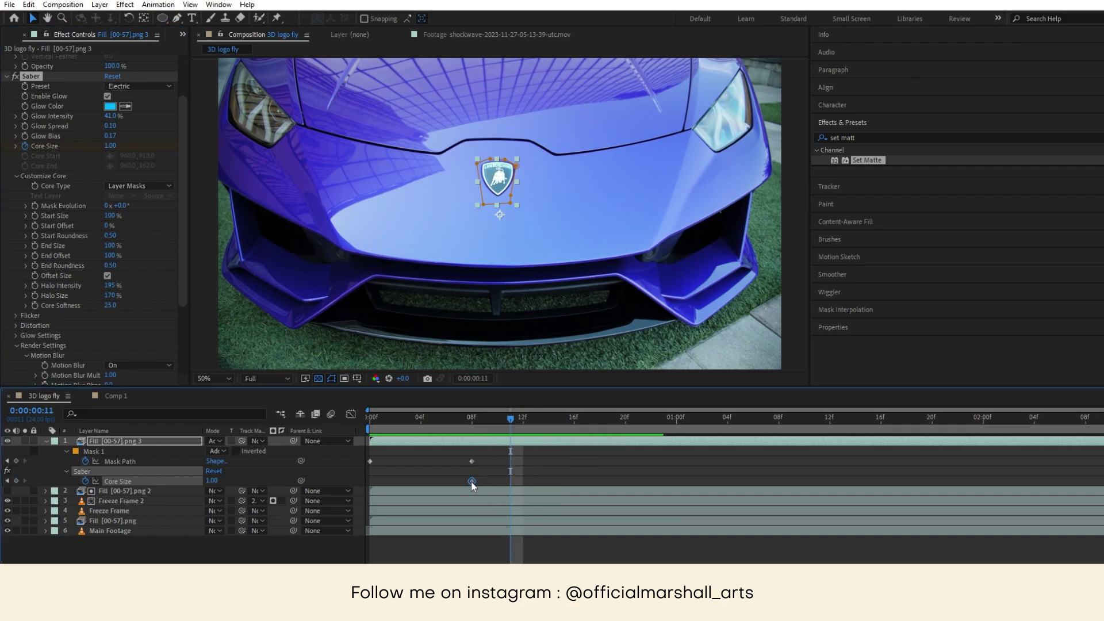
{"action": "left_click_drag", "start_coordinate": [460, 482], "coordinate": [447, 481]}
{"action": "left_click", "coordinate": [111, 146]}
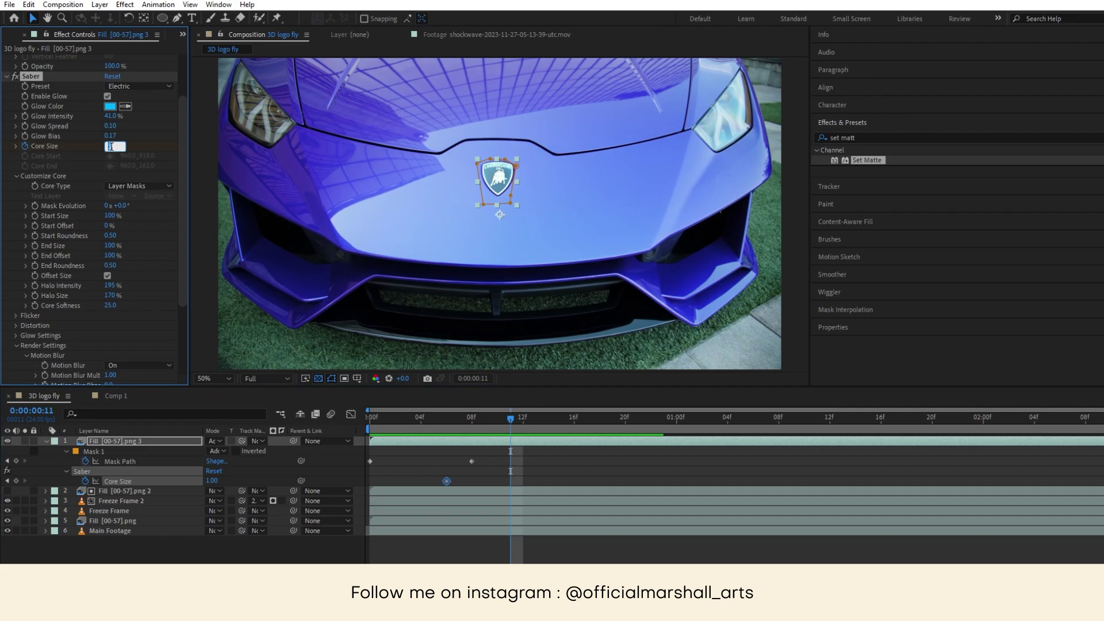
{"action": "type", "text": "0"}
{"action": "key", "text": "Return"}
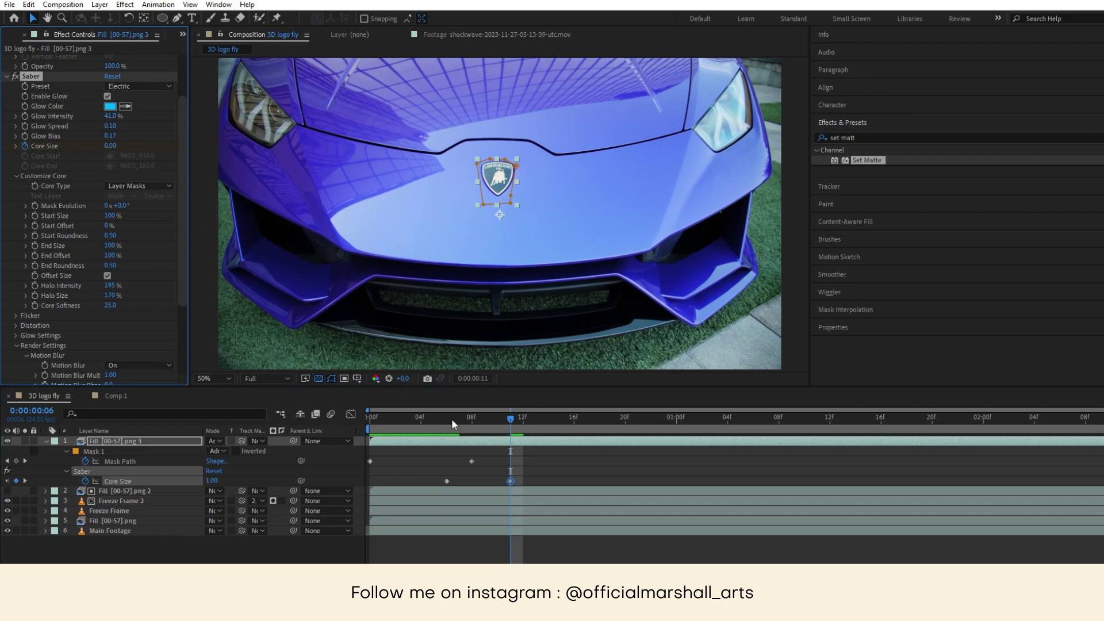
- Preview the saber core shrink from the start of the composition
{"action": "left_click_drag", "start_coordinate": [451, 419], "coordinate": [337, 420]}
{"action": "key", "text": "space"}
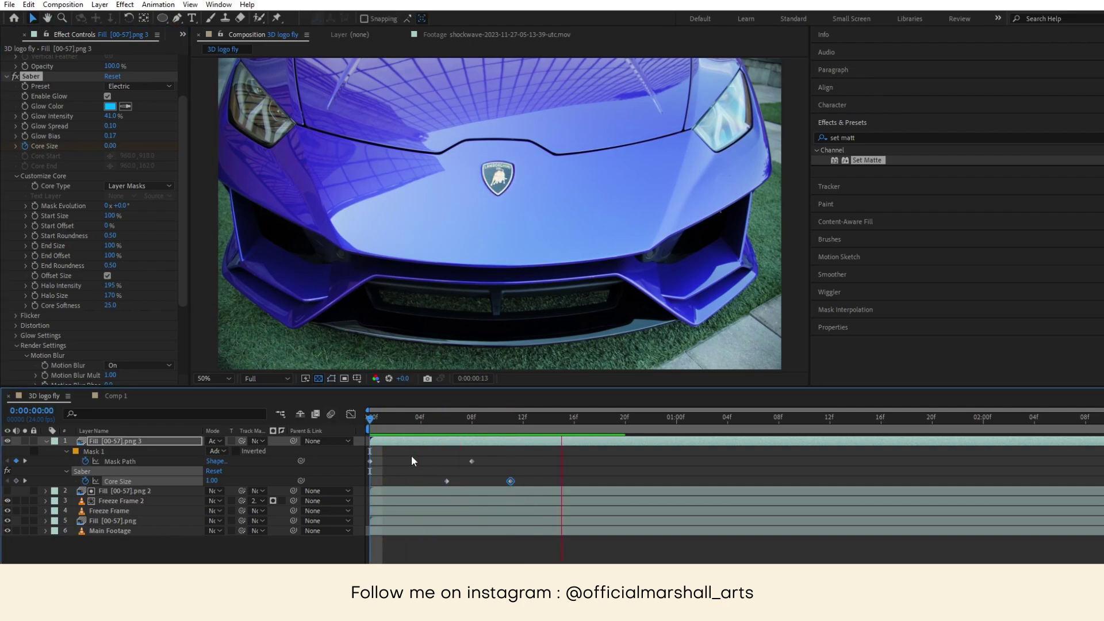
{"action": "key", "text": "u"}
{"action": "left_click", "coordinate": [125, 461]}
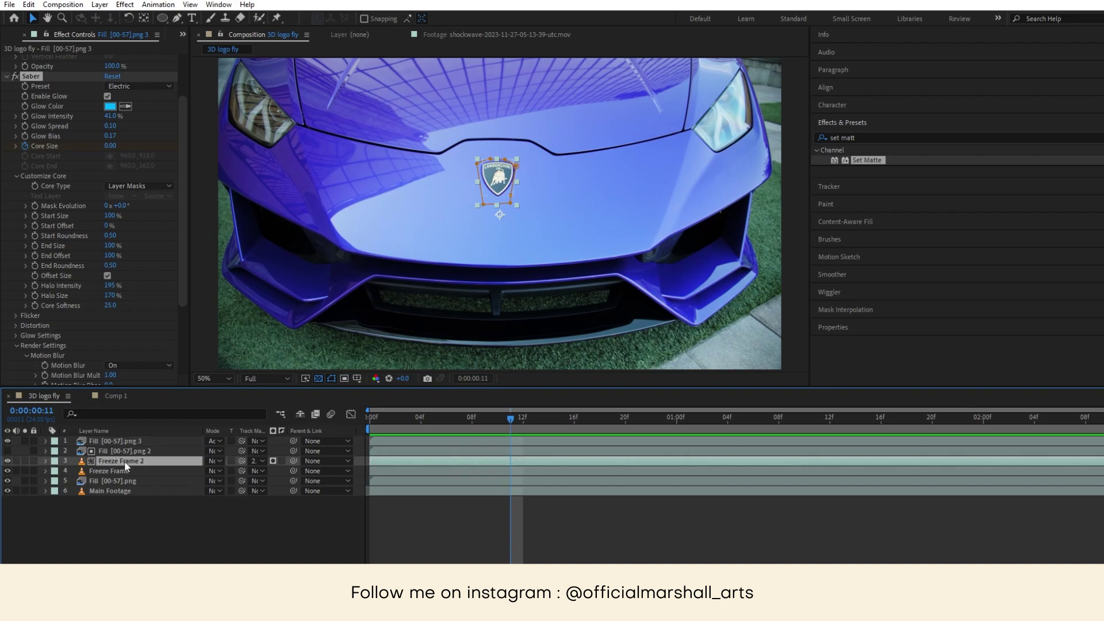
- Split Freeze Frame 2 at frame 11 into Freeze Frame 3, moved to the top with No Matte
{"action": "left_click", "coordinate": [26, 461]}
{"action": "left_click", "coordinate": [25, 461]}
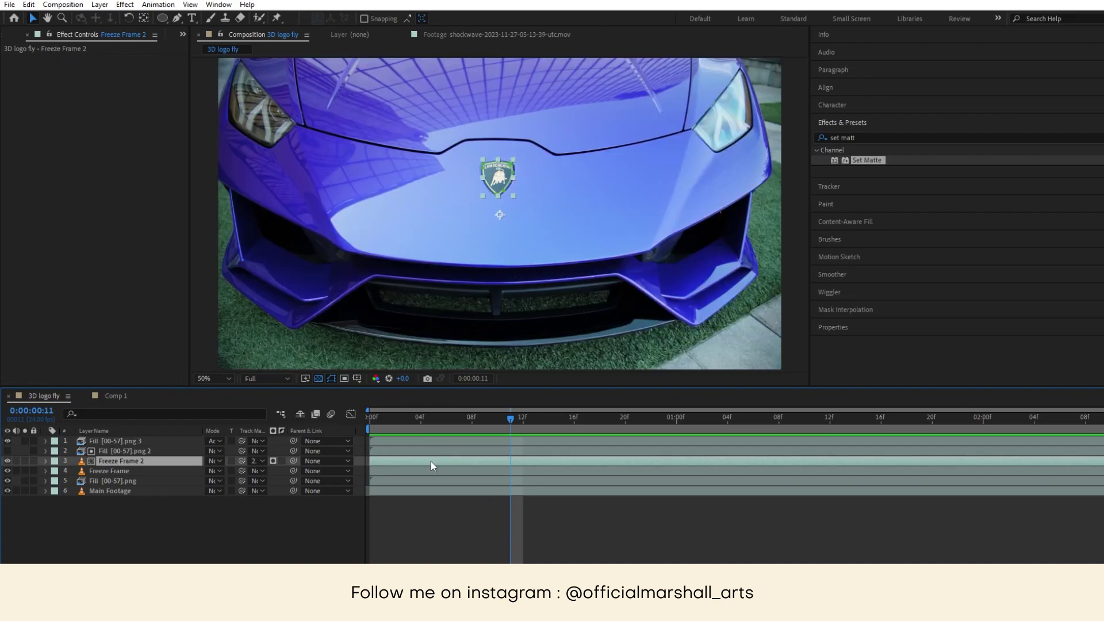
{"action": "key", "text": "ctrl+shift+d"}
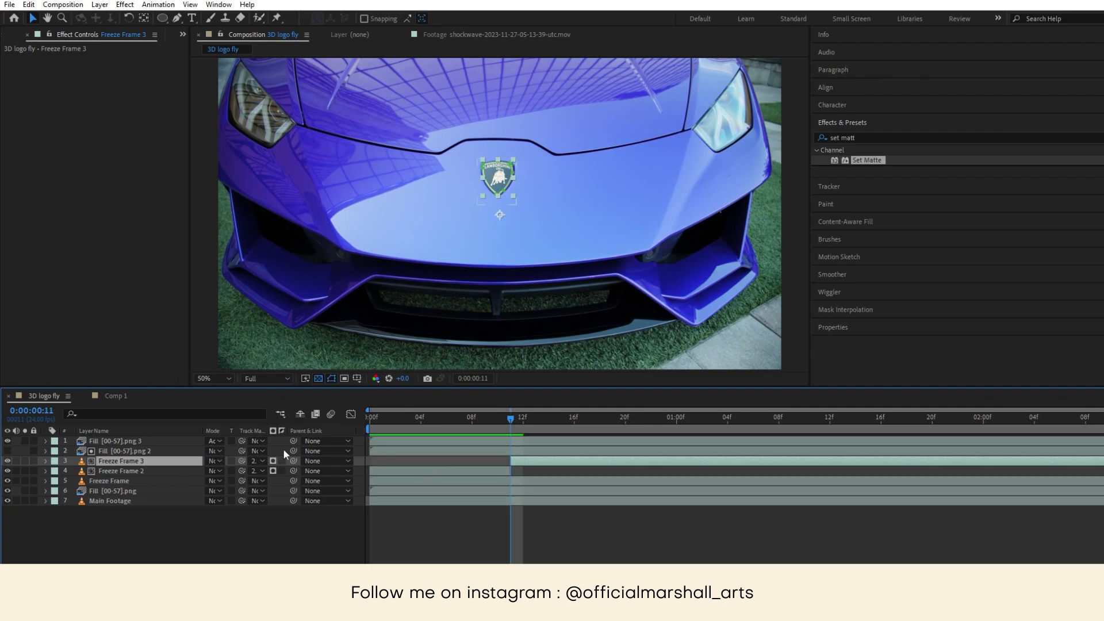
{"action": "left_click_drag", "start_coordinate": [176, 464], "coordinate": [174, 441]}
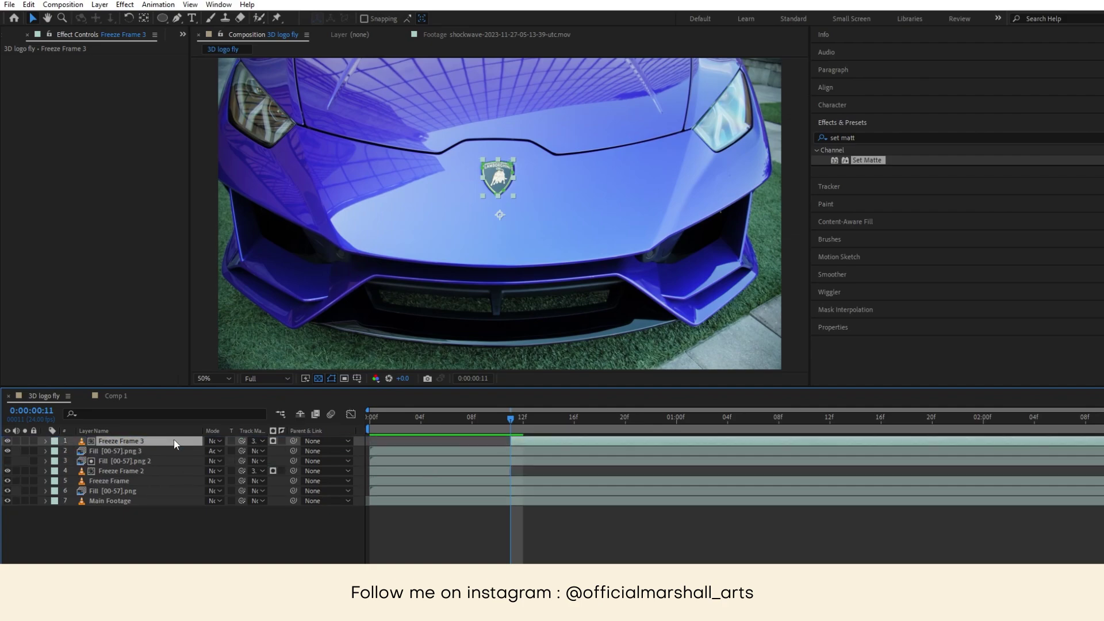
{"action": "left_click", "coordinate": [257, 442]}
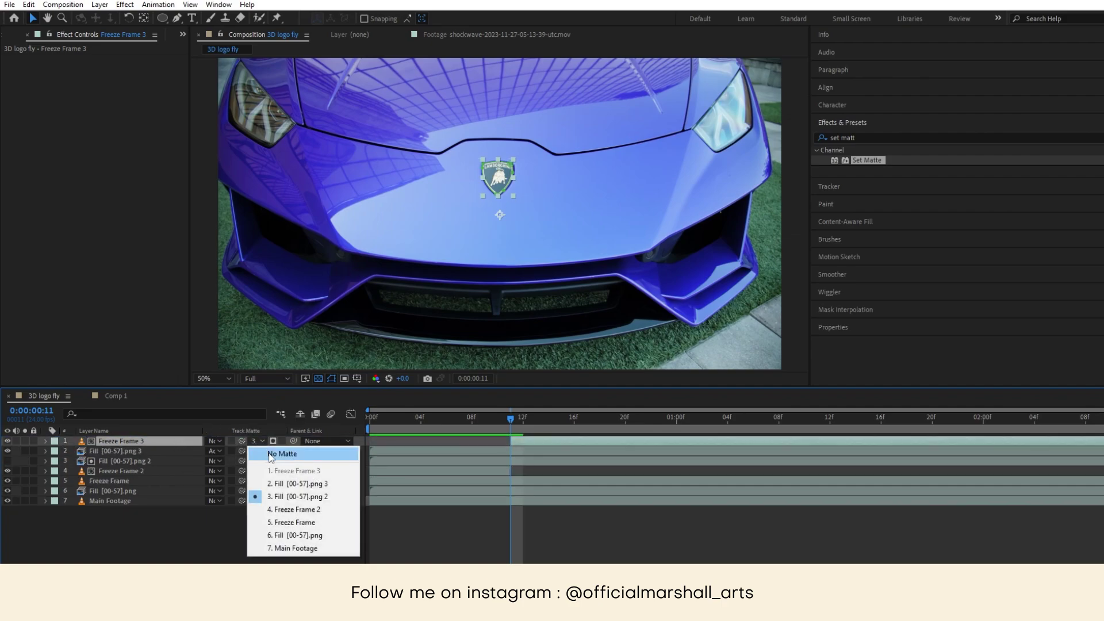
{"action": "left_click", "coordinate": [269, 452]}
- Make Freeze Frame 3 a 3D, motion-blurred layer and nudge the badge into alignment
{"action": "key", "text": "F4"}
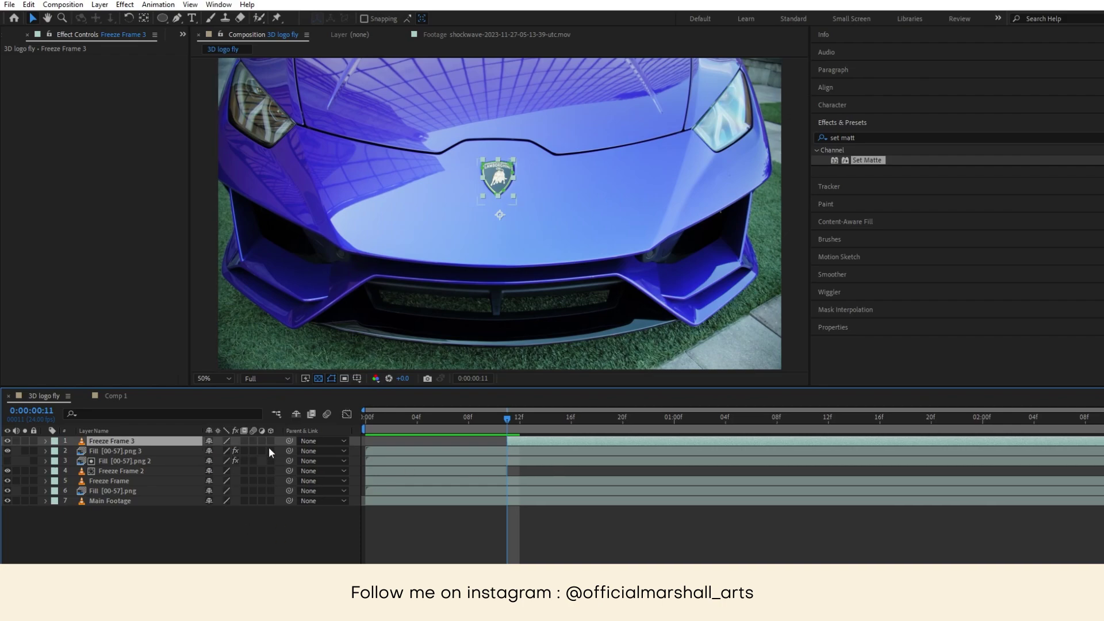
{"action": "left_click", "coordinate": [269, 441]}
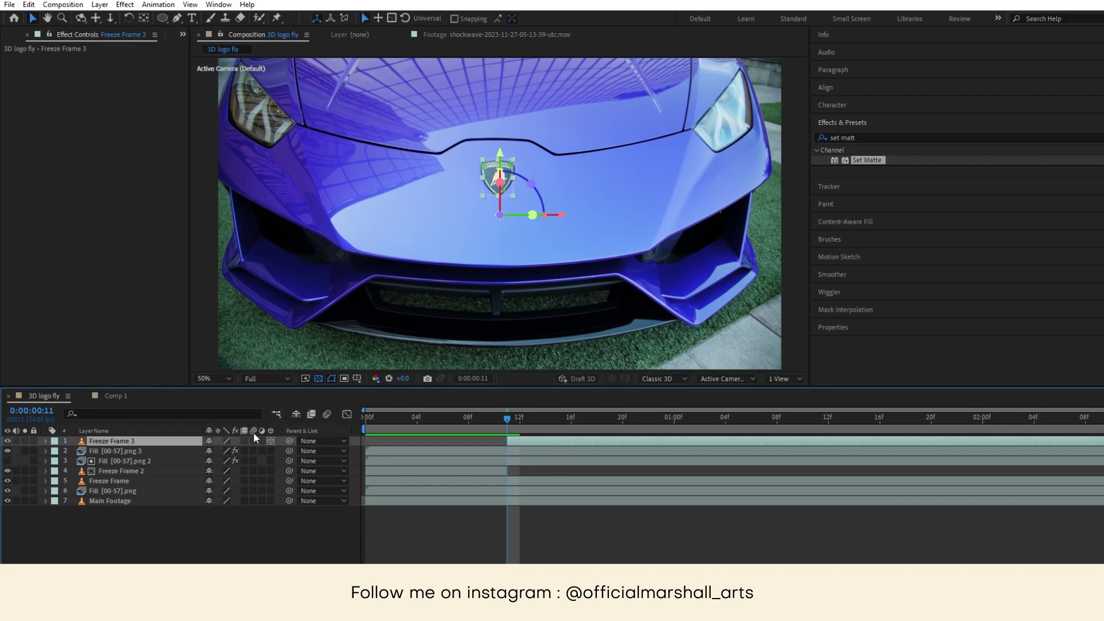
{"action": "left_click", "coordinate": [253, 441]}
{"action": "scroll", "coordinate": [494, 240], "scroll_direction": "up", "scroll_amount": 4}
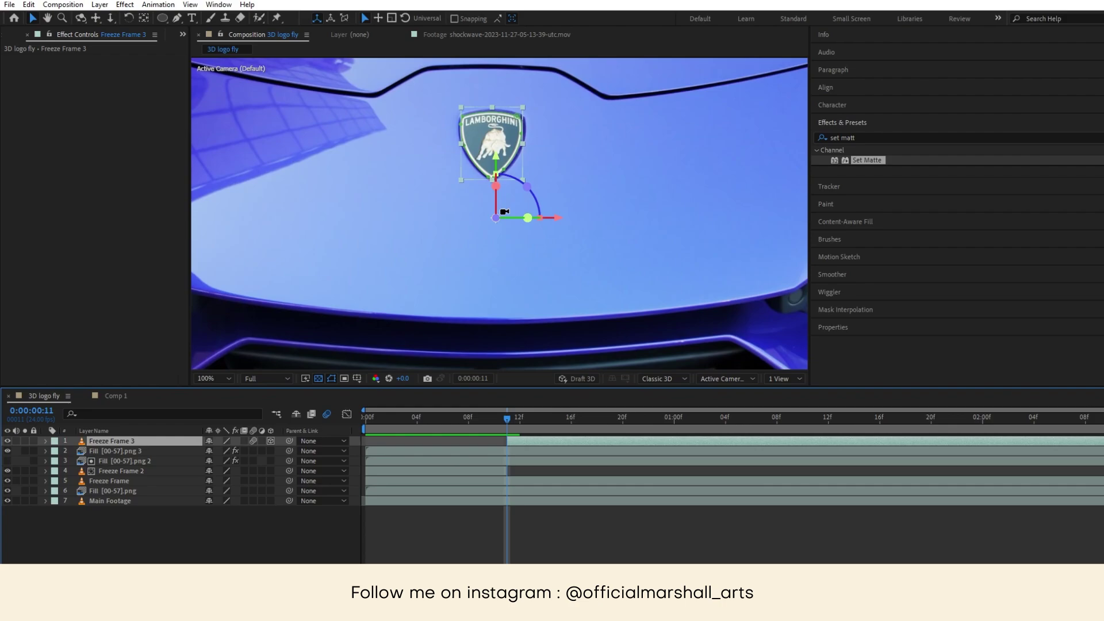
{"action": "left_click_drag", "start_coordinate": [457, 174], "coordinate": [488, 106]}
{"action": "key", "text": "v"}
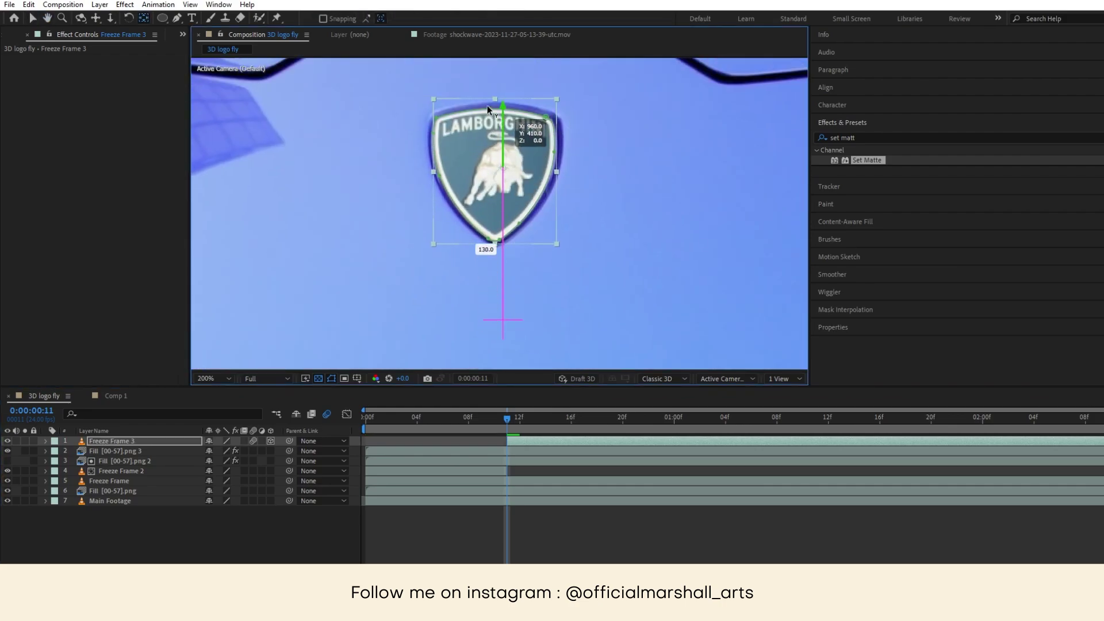
{"action": "left_click_drag", "start_coordinate": [566, 169], "coordinate": [557, 165]}
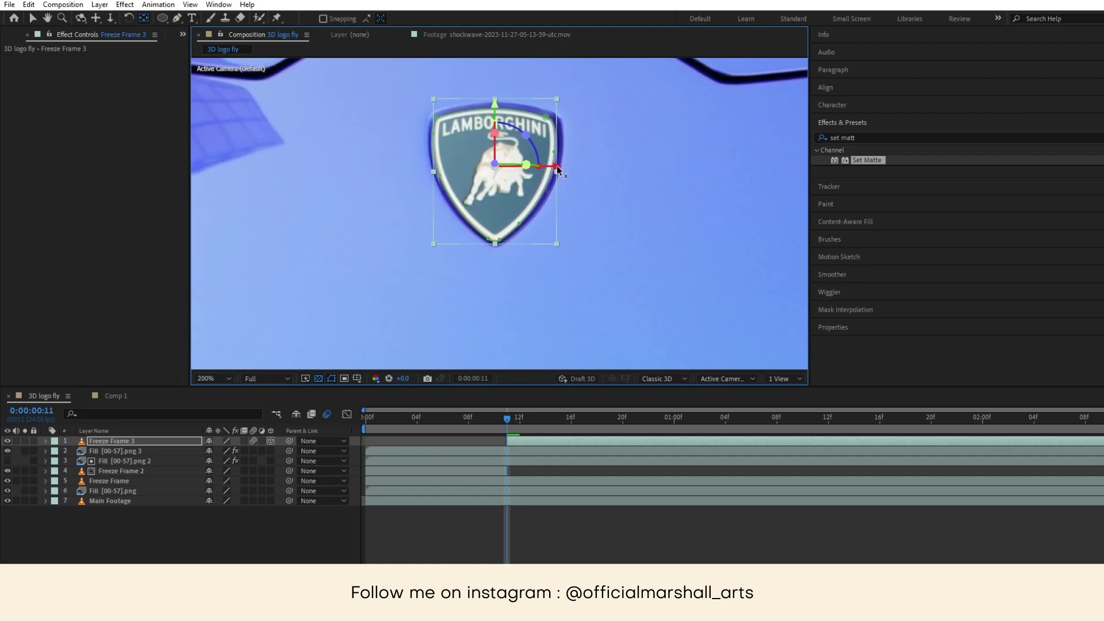
{"action": "left_click", "coordinate": [46, 441]}
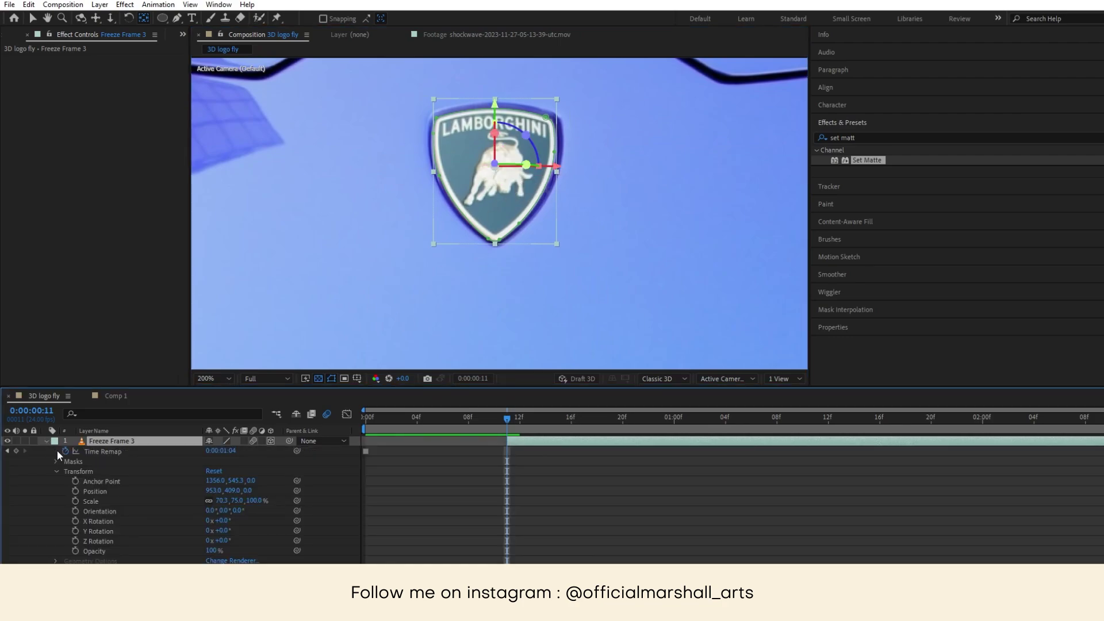
- Key the badge's Position at frame 11, then at frame 20 set it to 953, 519, -2066
{"action": "left_click", "coordinate": [75, 491]}
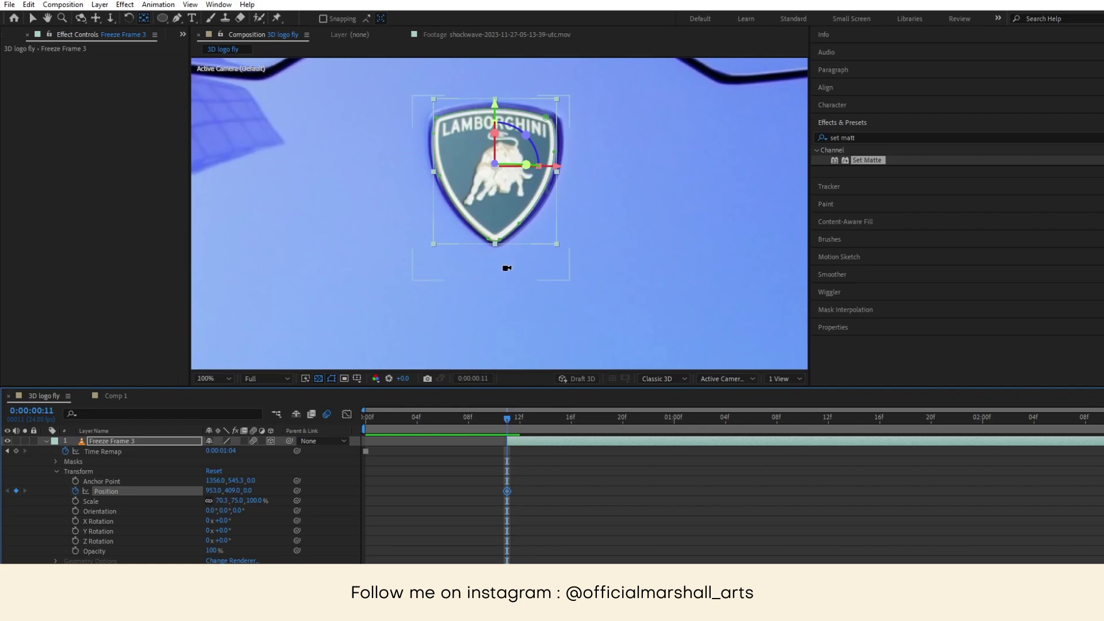
{"action": "scroll", "coordinate": [506, 266], "scroll_direction": "down", "scroll_amount": 3}
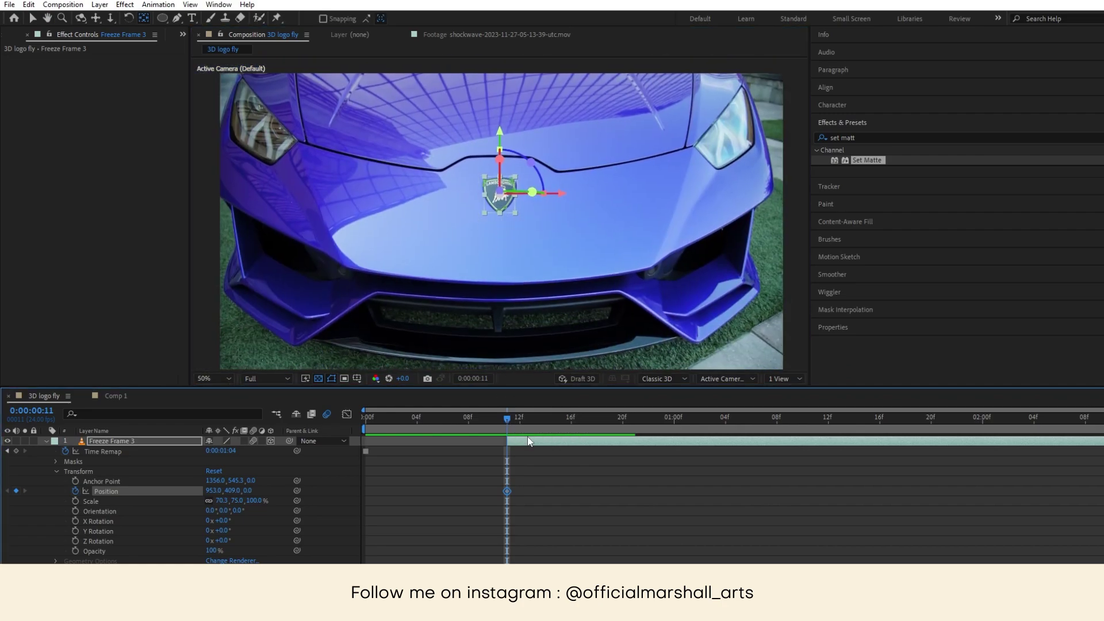
{"action": "left_click_drag", "start_coordinate": [506, 442], "coordinate": [621, 442]}
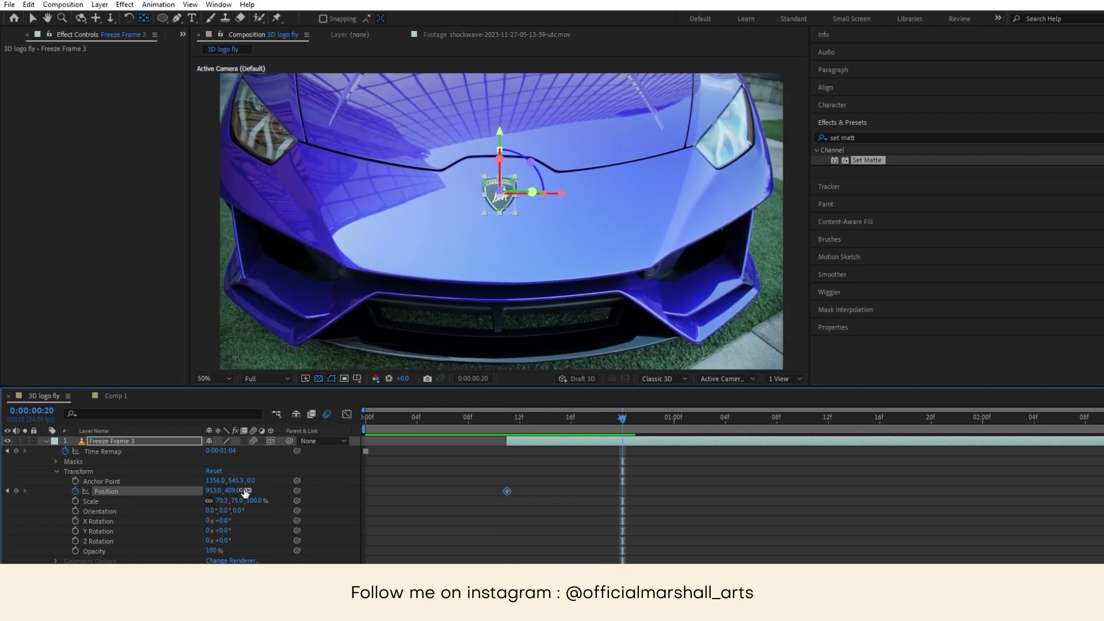
{"action": "left_click_drag", "start_coordinate": [245, 492], "coordinate": [45, 459]}
{"action": "left_click_drag", "start_coordinate": [247, 494], "coordinate": [52, 467]}
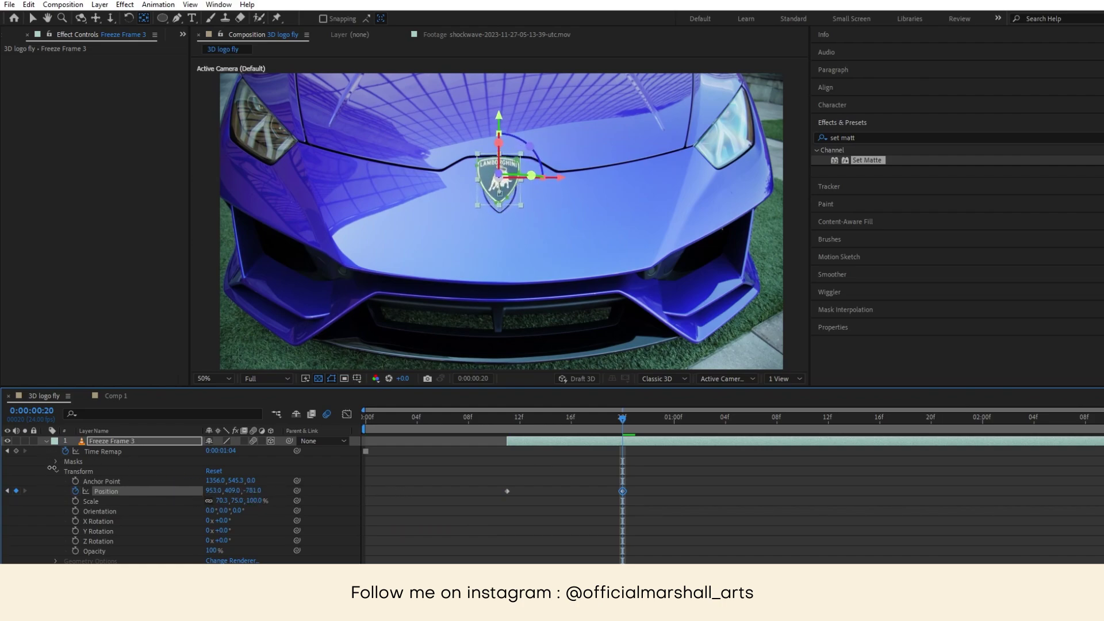
{"action": "mouse_move", "coordinate": [253, 490]}
{"action": "left_mouse_down"}
{"action": "mouse_move", "coordinate": [225, 501]}
{"action": "mouse_move", "coordinate": [206, 484]}
{"action": "mouse_move", "coordinate": [315, 496]}
{"action": "mouse_move", "coordinate": [201, 501]}
{"action": "mouse_move", "coordinate": [237, 493]}
{"action": "left_mouse_up"}
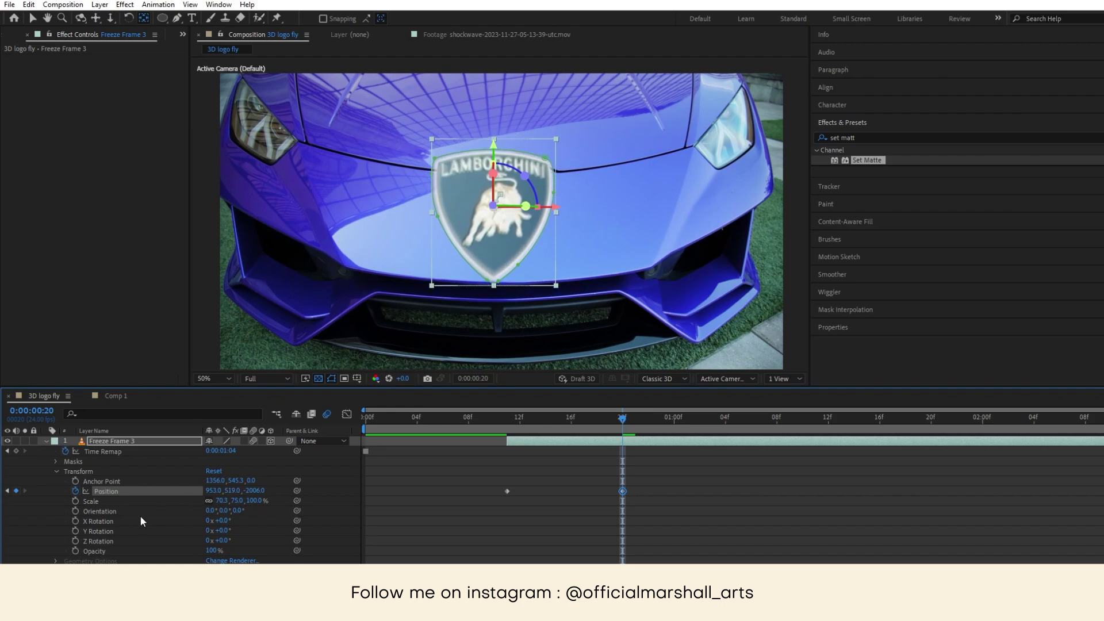
- Key the badge's Y Rotation from 0x+0° at frame 11 to 3x+0° at frame 17
{"action": "left_click", "coordinate": [75, 531]}
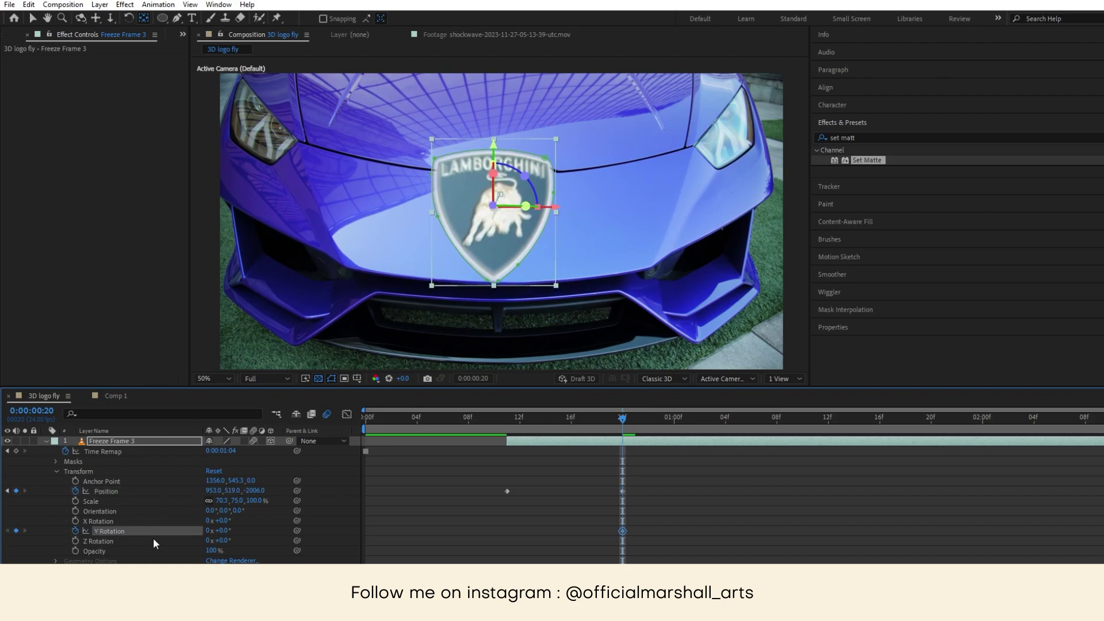
{"action": "left_click_drag", "start_coordinate": [217, 534], "coordinate": [253, 534]}
{"action": "key", "text": "ctrl+z"}
{"action": "mouse_move", "coordinate": [616, 425]}
{"action": "left_mouse_down"}
{"action": "mouse_move", "coordinate": [507, 421]}
{"action": "mouse_move", "coordinate": [597, 419]}
{"action": "left_mouse_up"}
{"action": "left_click", "coordinate": [16, 530]}
{"action": "left_click_drag", "start_coordinate": [622, 531], "coordinate": [585, 531]}
{"action": "left_click", "coordinate": [585, 429]}
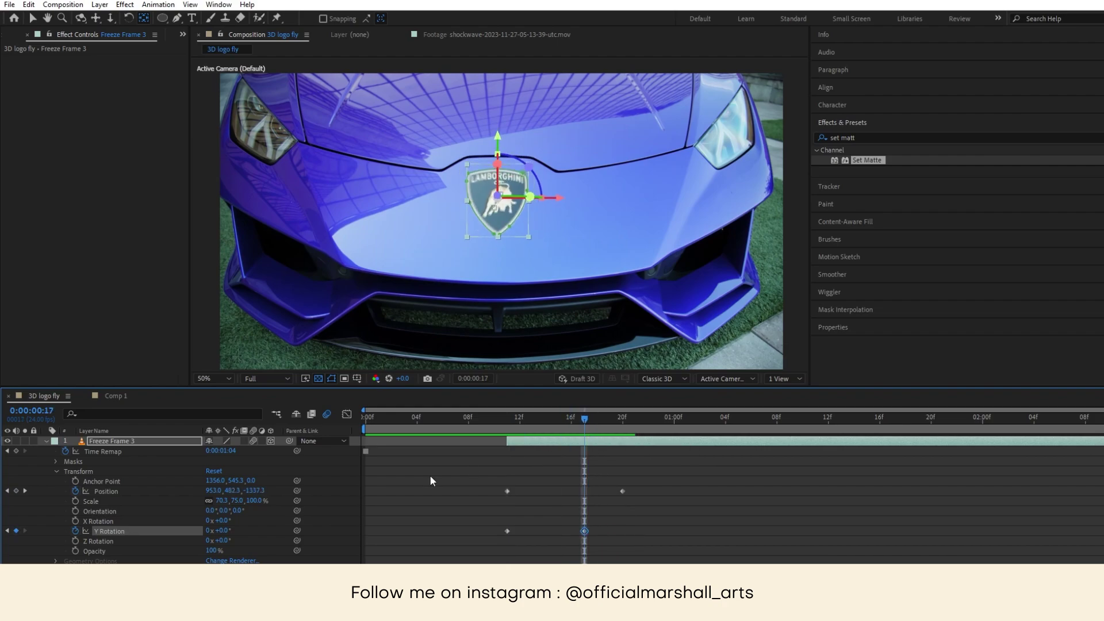
{"action": "left_click", "coordinate": [208, 531]}
{"action": "type", "text": "3"}
{"action": "key", "text": "Return"}
- After previewing, move the end rotation keyframe to frame 19 and the end Position keyframe a frame later
{"action": "left_click_drag", "start_coordinate": [547, 431], "coordinate": [366, 427]}
{"action": "key", "text": "space"}
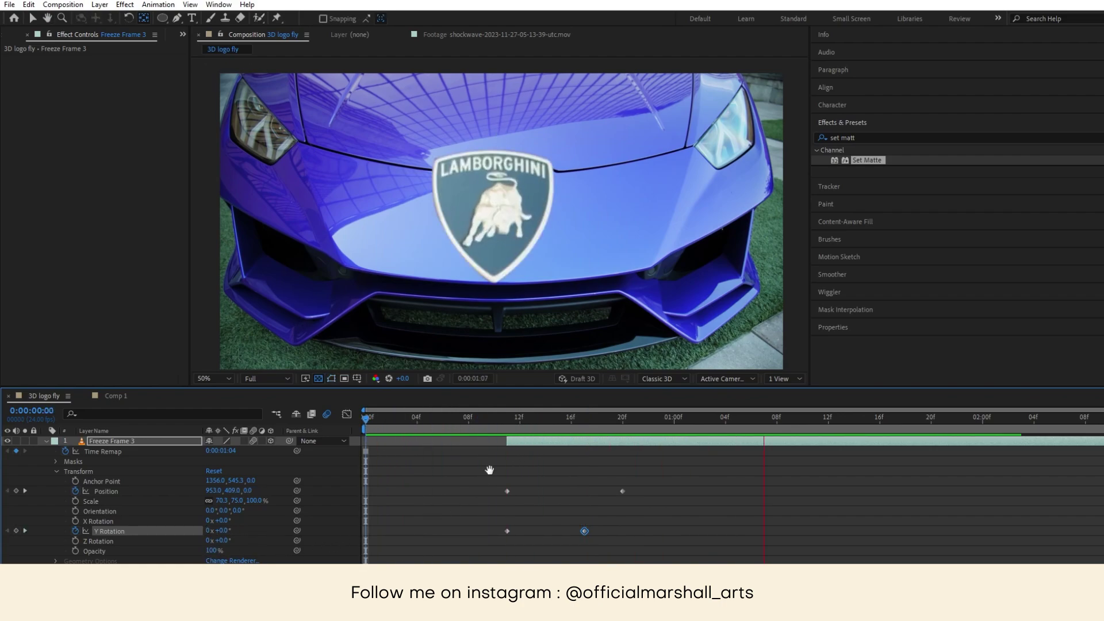
{"action": "key", "text": "space"}
{"action": "left_click_drag", "start_coordinate": [584, 531], "coordinate": [610, 531]}
{"action": "left_click", "coordinate": [622, 491]}
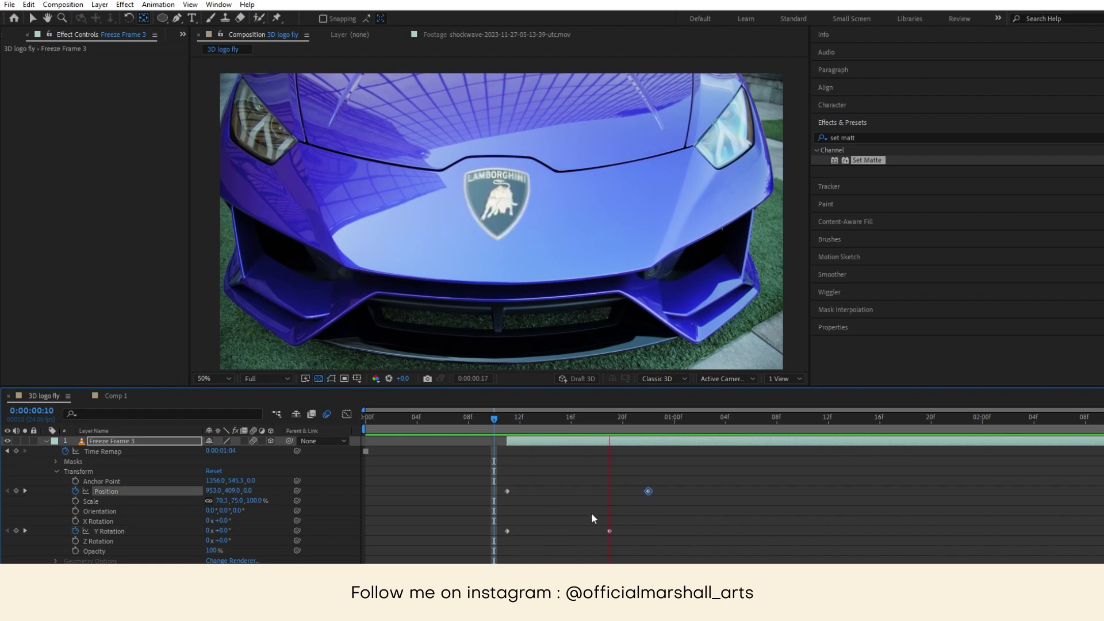
{"action": "left_click", "coordinate": [530, 419]}
{"action": "left_click_drag", "start_coordinate": [626, 490], "coordinate": [632, 492]}
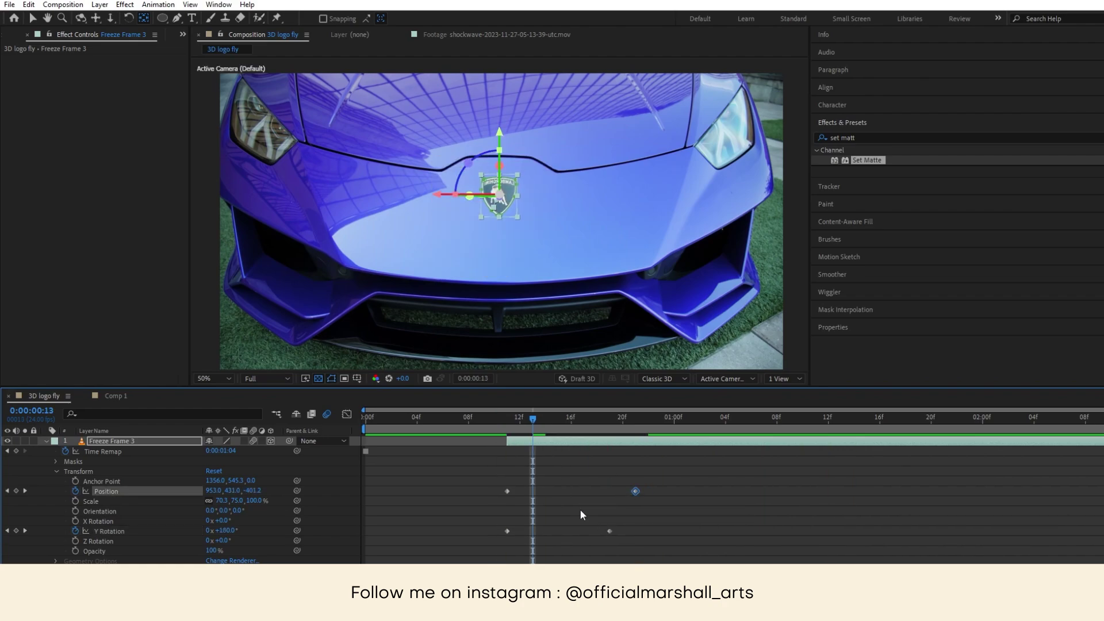
{"action": "left_click_drag", "start_coordinate": [533, 420], "coordinate": [366, 420]}
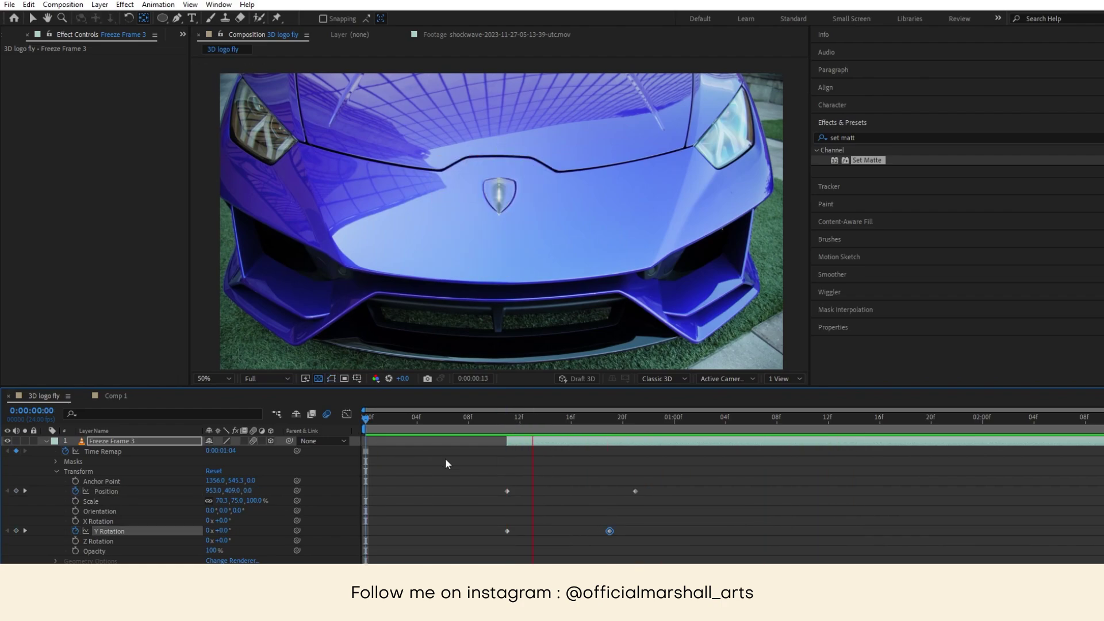
{"action": "key", "text": "space"}
{"action": "key", "text": "space"}
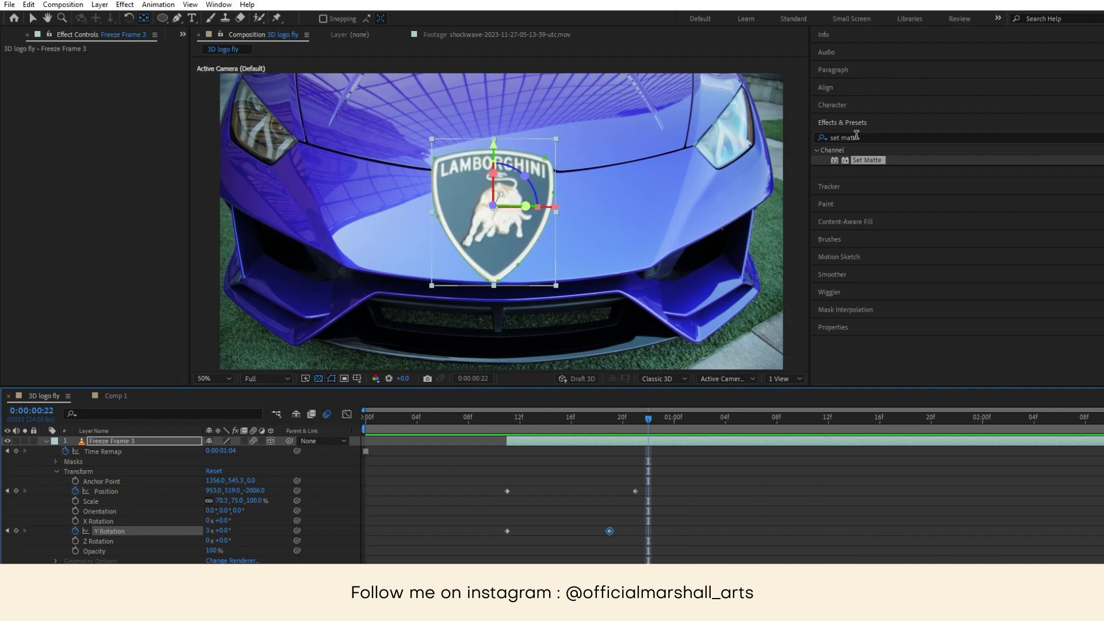
- Apply Bevel Alpha, found by searching 'beve', to the Freeze Frame 3 badge
{"action": "left_click", "coordinate": [856, 137]}
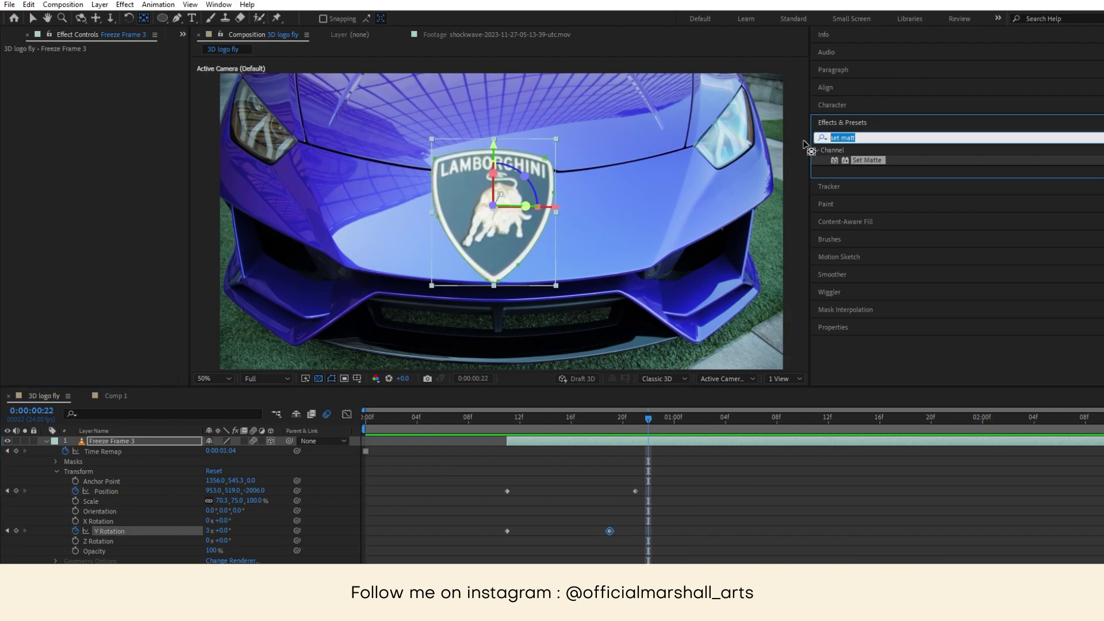
{"action": "type", "text": "bevel"}
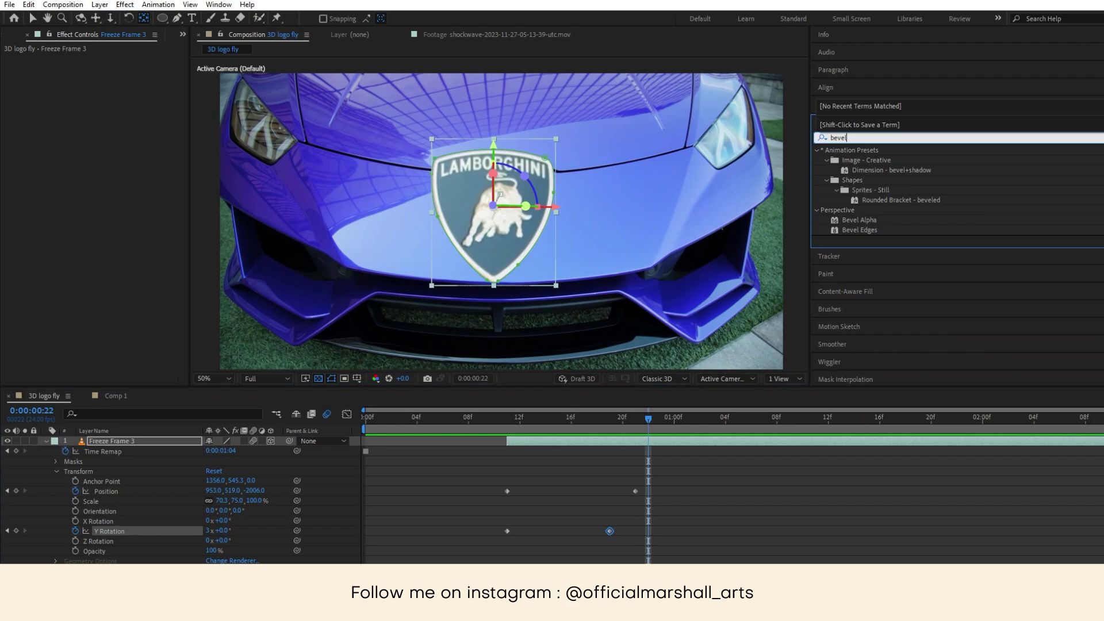
{"action": "left_click_drag", "start_coordinate": [859, 221], "coordinate": [577, 440]}
- Key Bevel Alpha Edge Thickness from 0.00 at frame 11 to 8.00 at frame 15
{"action": "key", "text": "j"}
{"action": "key", "text": "j"}
{"action": "key", "text": "j"}
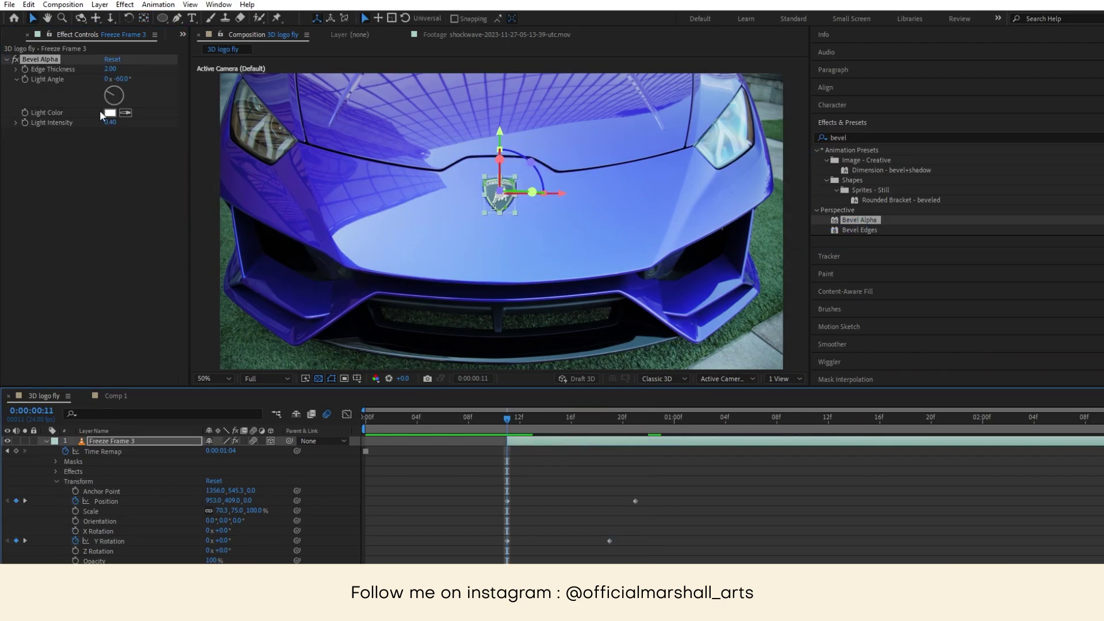
{"action": "left_click", "coordinate": [26, 71]}
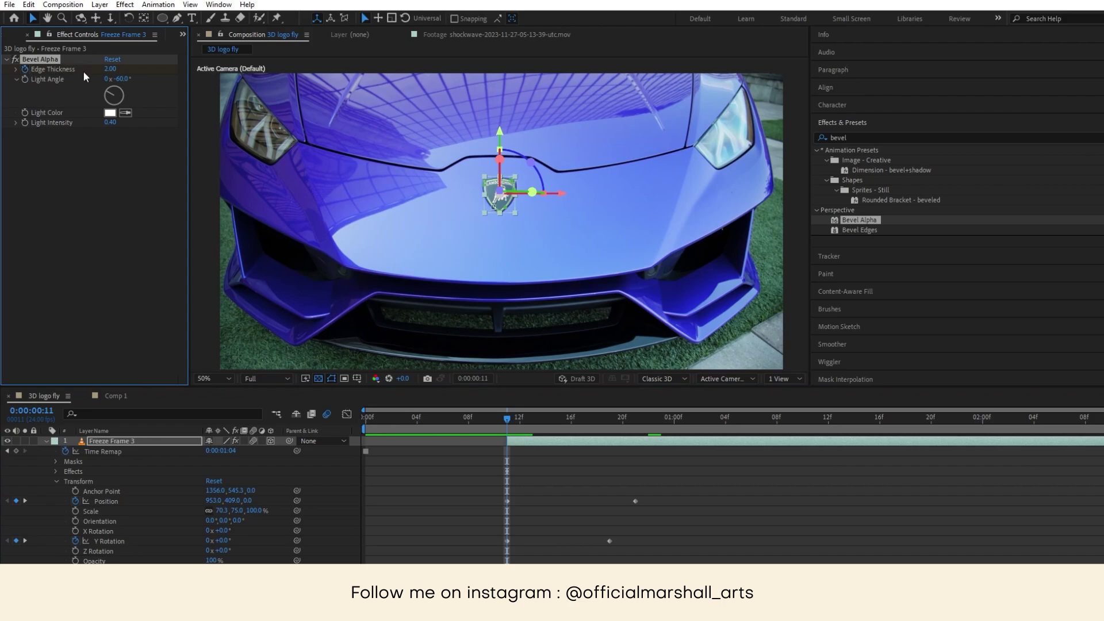
{"action": "left_click", "coordinate": [110, 69]}
{"action": "type", "text": "0"}
{"action": "key", "text": "Return"}
{"action": "key", "text": "u"}
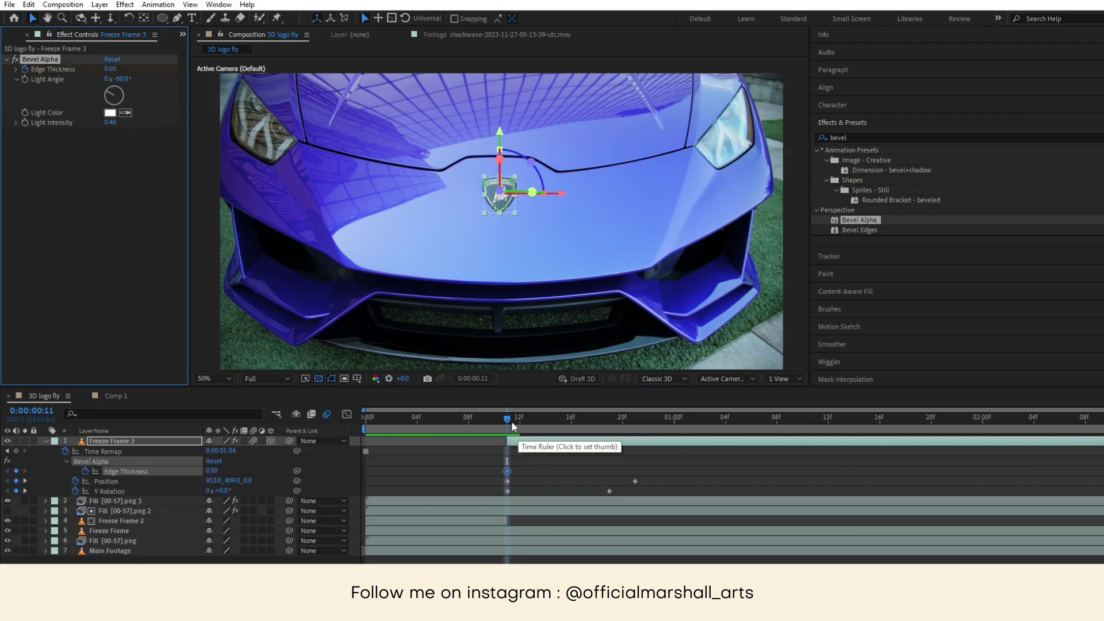
{"action": "left_click_drag", "start_coordinate": [509, 420], "coordinate": [557, 423]}
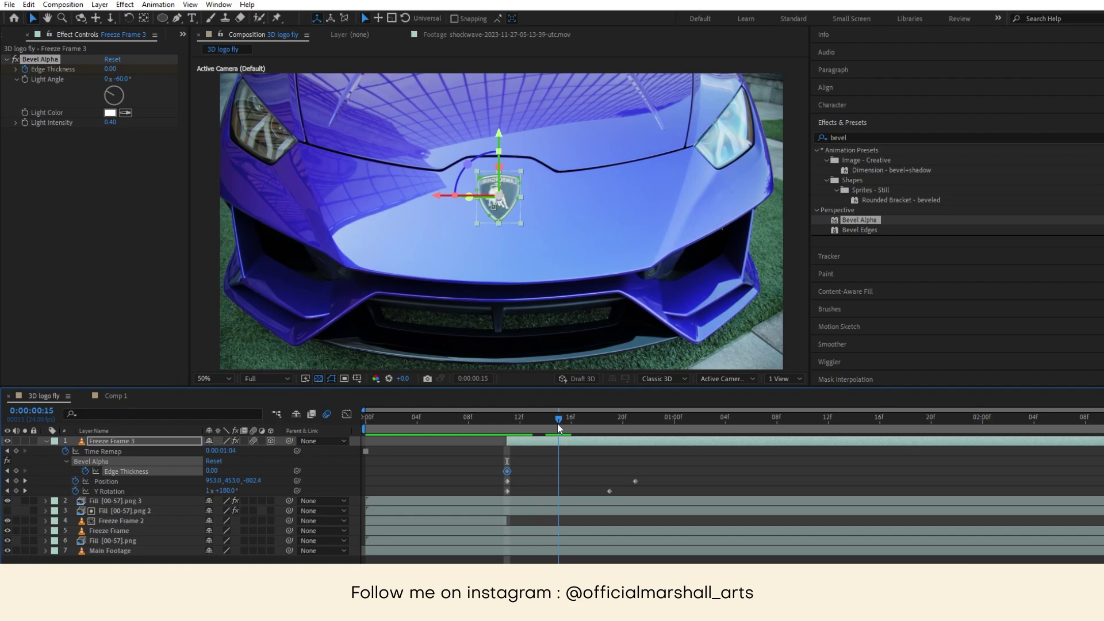
{"action": "left_click_drag", "start_coordinate": [109, 69], "coordinate": [113, 69]}
{"action": "left_click", "coordinate": [113, 70]}
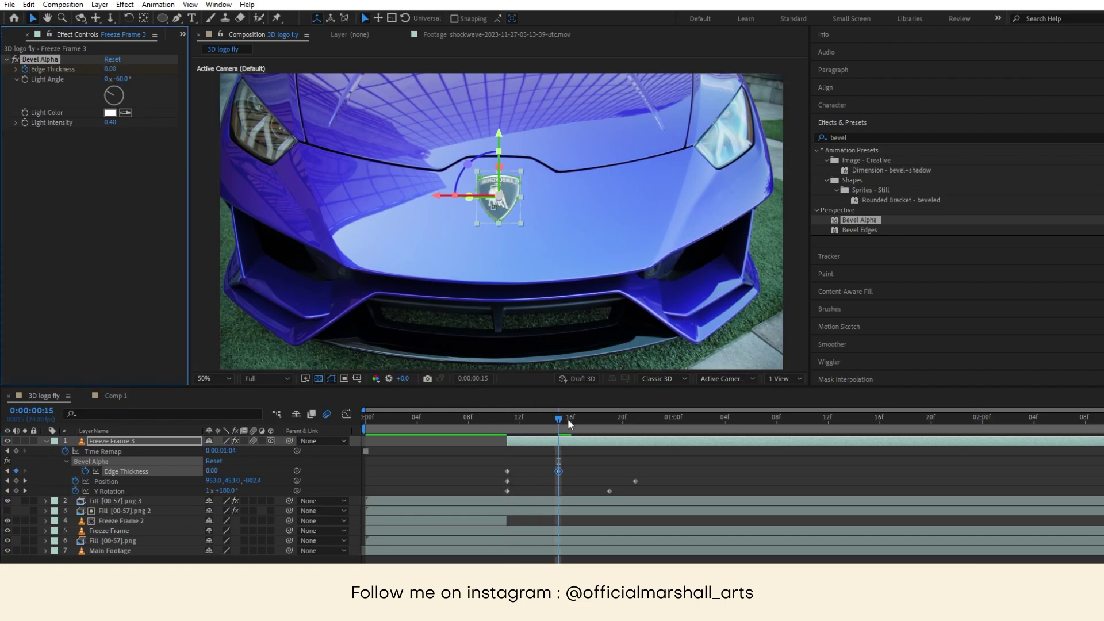
{"action": "left_click_drag", "start_coordinate": [559, 419], "coordinate": [612, 422]}
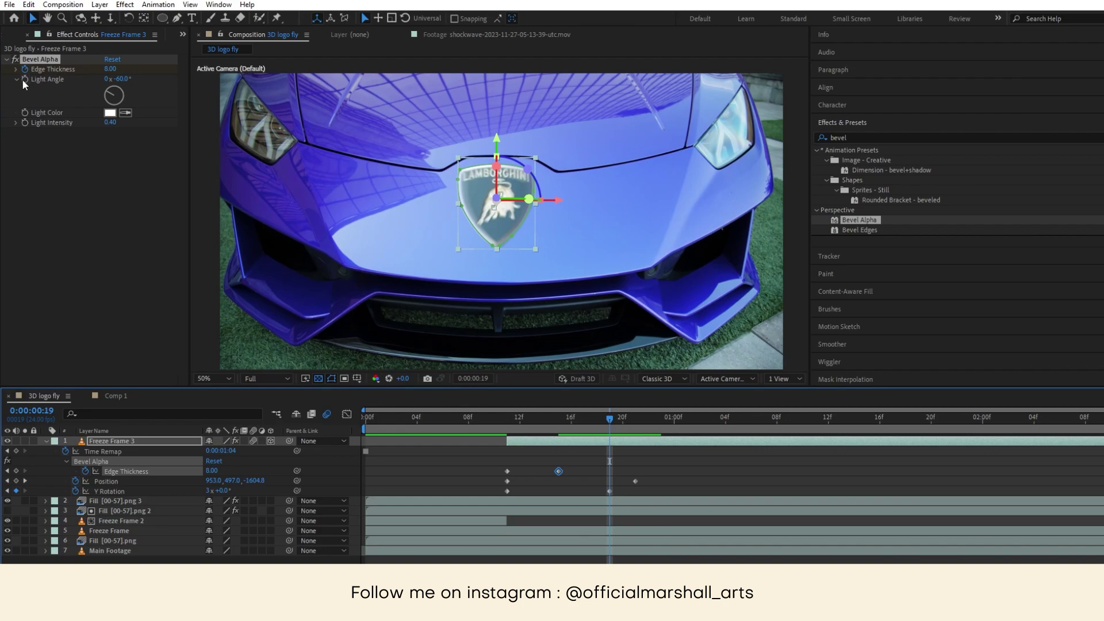
- Animate the Bevel Light Angle from 0x-60° near frame 13 to 1x+16.0° past 1:00
{"action": "left_click", "coordinate": [39, 95]}
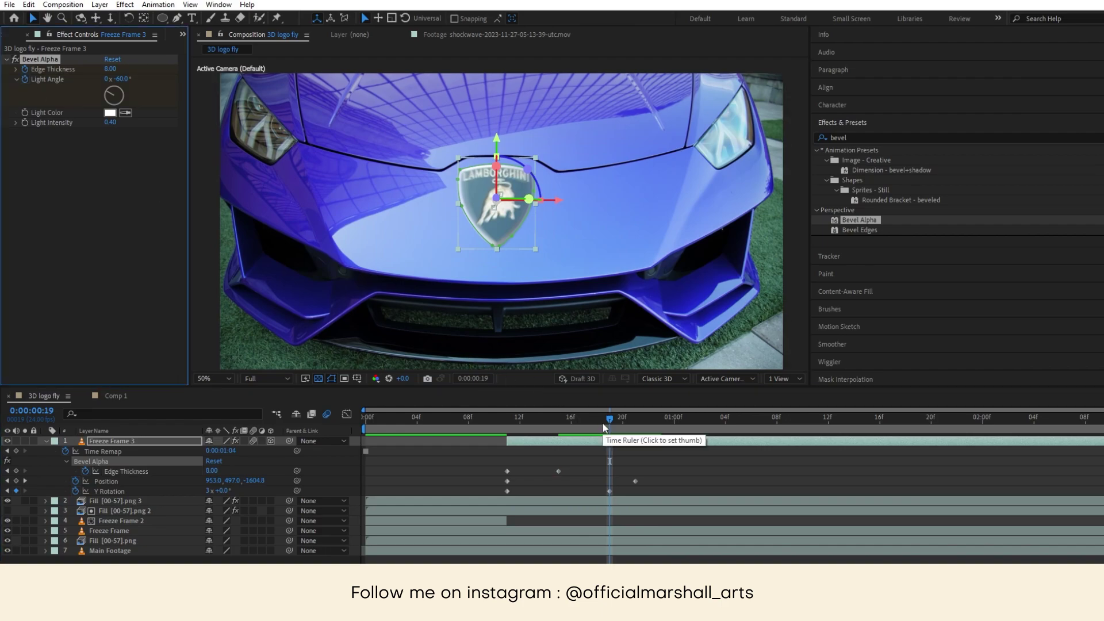
{"action": "key", "text": "u"}
{"action": "key", "text": "u"}
{"action": "key", "text": "u"}
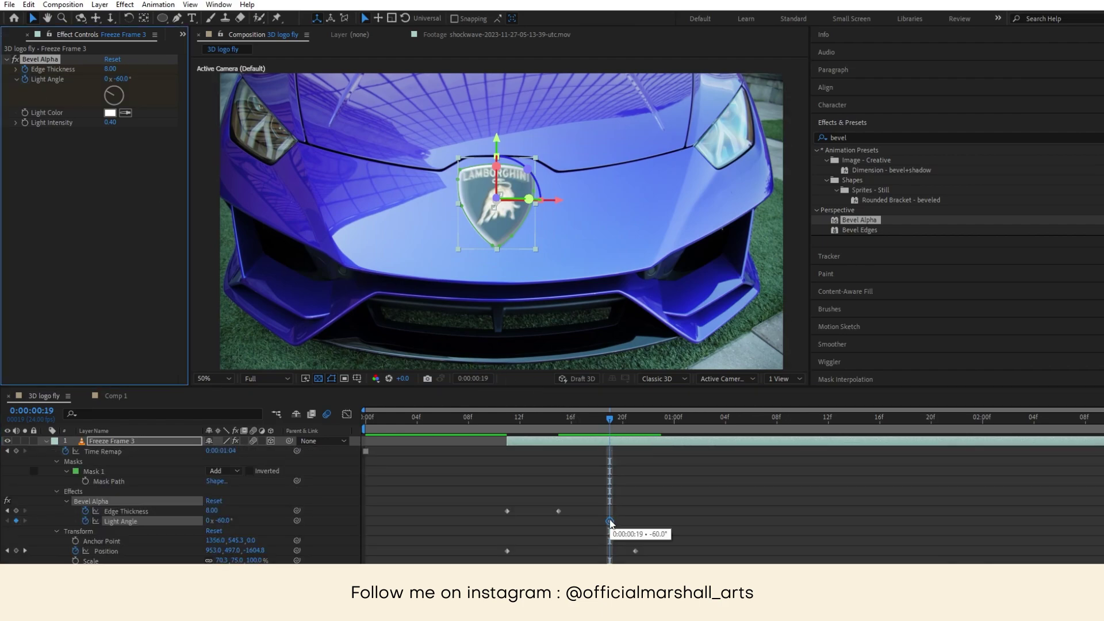
{"action": "left_click_drag", "start_coordinate": [613, 418], "coordinate": [674, 435]}
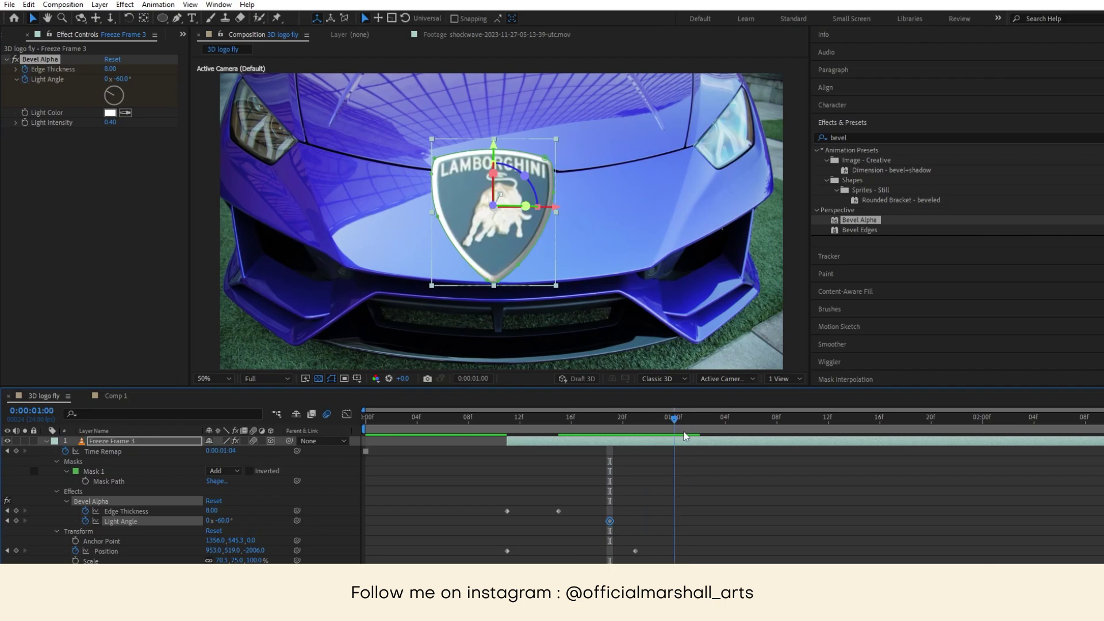
{"action": "left_click_drag", "start_coordinate": [123, 84], "coordinate": [397, 98]}
{"action": "left_click_drag", "start_coordinate": [615, 428], "coordinate": [520, 428]}
{"action": "left_click_drag", "start_coordinate": [610, 521], "coordinate": [583, 522]}
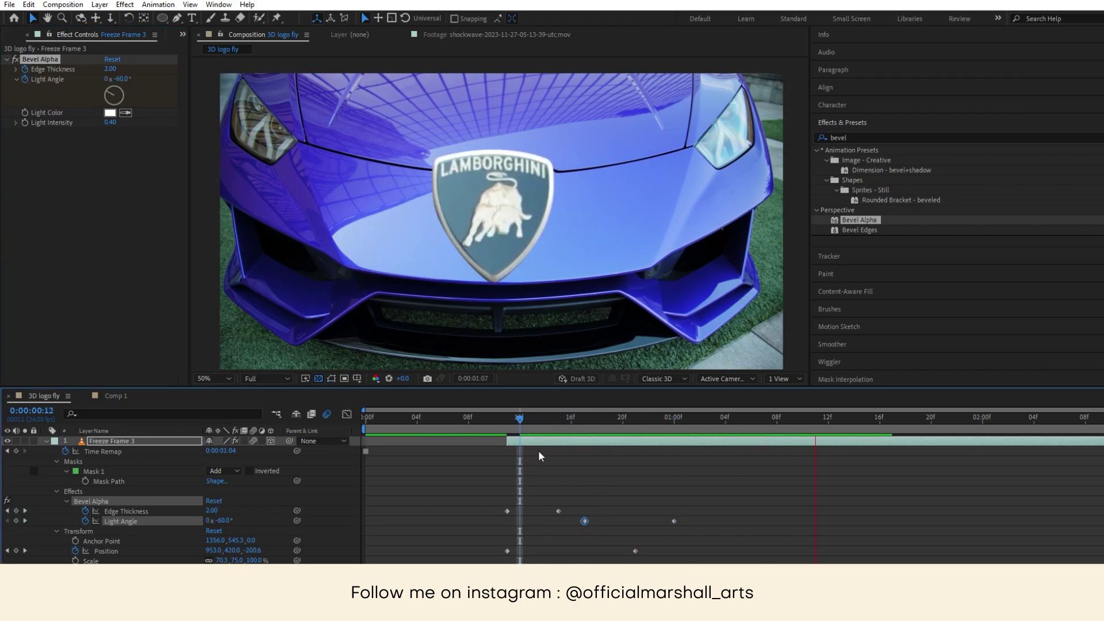
{"action": "left_click_drag", "start_coordinate": [526, 420], "coordinate": [678, 448]}
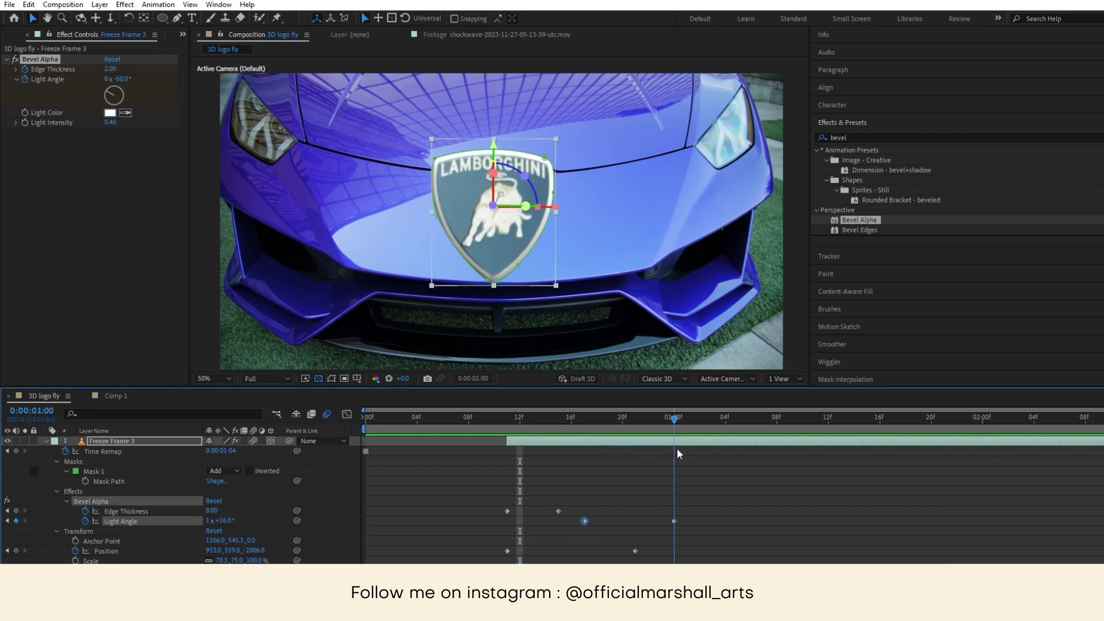
{"action": "left_click_drag", "start_coordinate": [675, 521], "coordinate": [726, 521]}
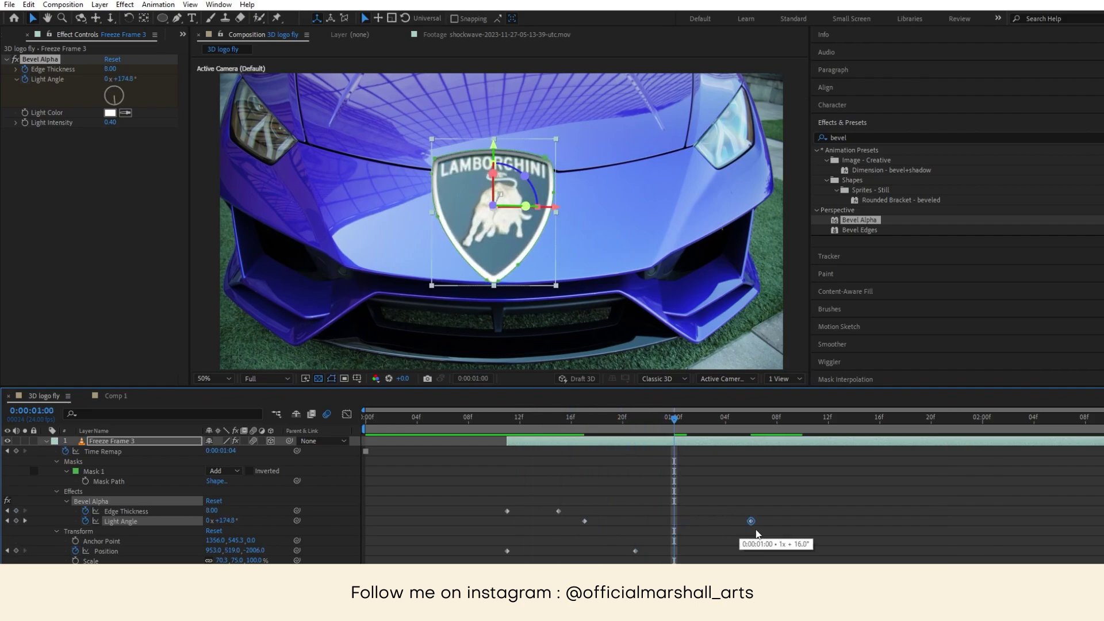
{"action": "left_click", "coordinate": [503, 423]}
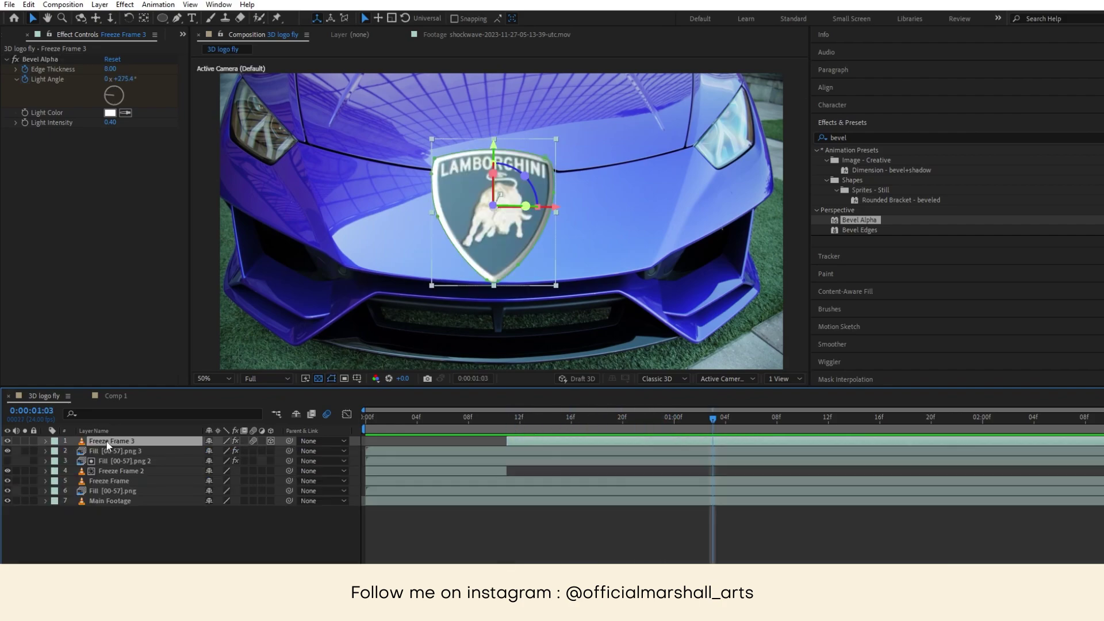
- Add a Position keyframe at 1:03 and paste the starting position so the badge lands back
{"action": "key", "text": "u"}
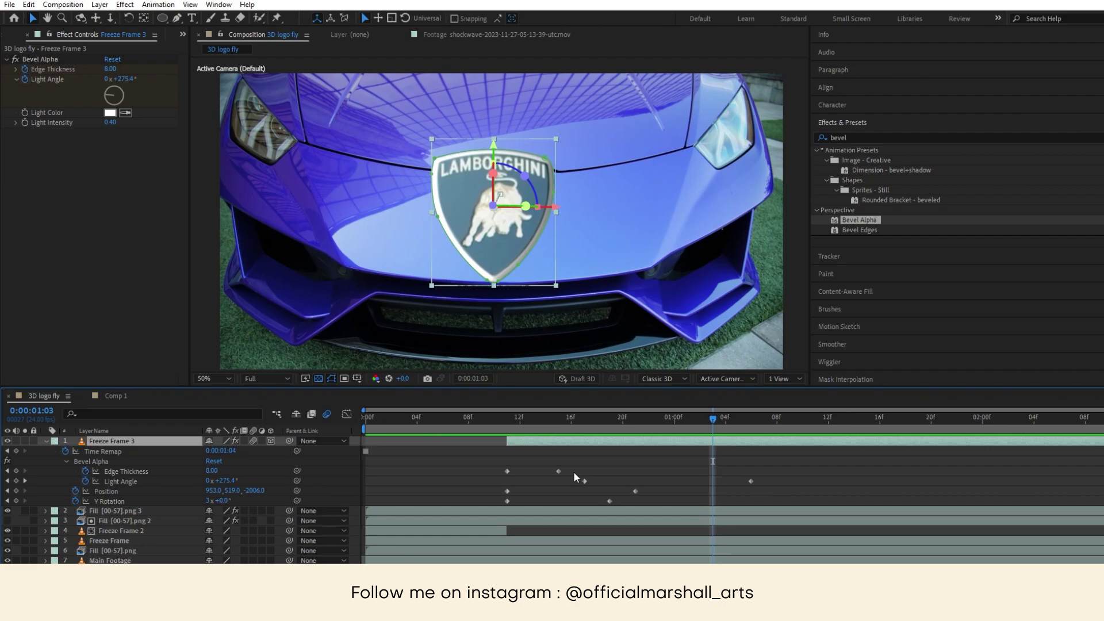
{"action": "left_click", "coordinate": [18, 490]}
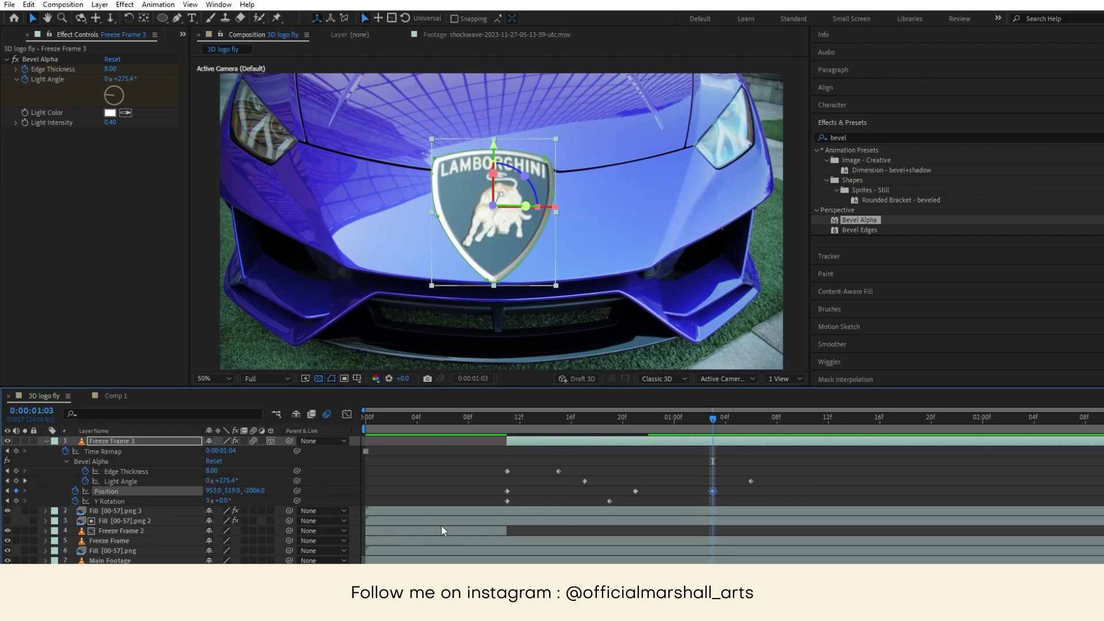
{"action": "left_click", "coordinate": [508, 492]}
{"action": "left_click", "coordinate": [508, 418]}
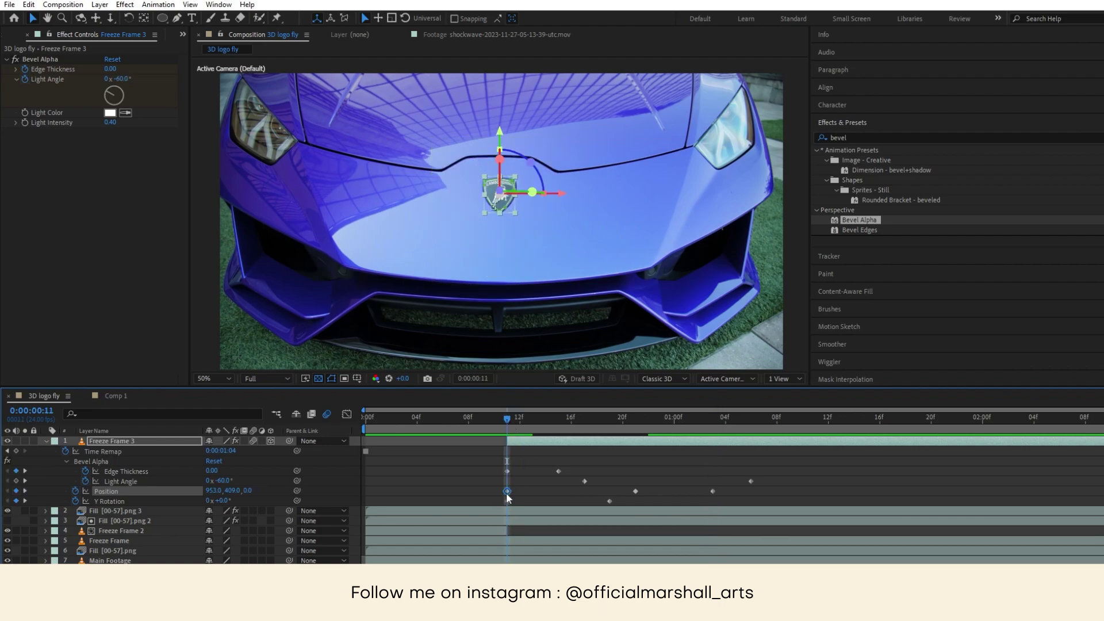
{"action": "mouse_move", "coordinate": [508, 418]}
{"action": "left_mouse_down"}
{"action": "mouse_move", "coordinate": [788, 442]}
{"action": "mouse_move", "coordinate": [701, 428]}
{"action": "mouse_move", "coordinate": [507, 428]}
{"action": "left_mouse_up"}
{"action": "key", "text": "ctrl+v"}
- Retime the landing Position keyframe earlier so the badge settles on the hood sooner
{"action": "key", "text": "space"}
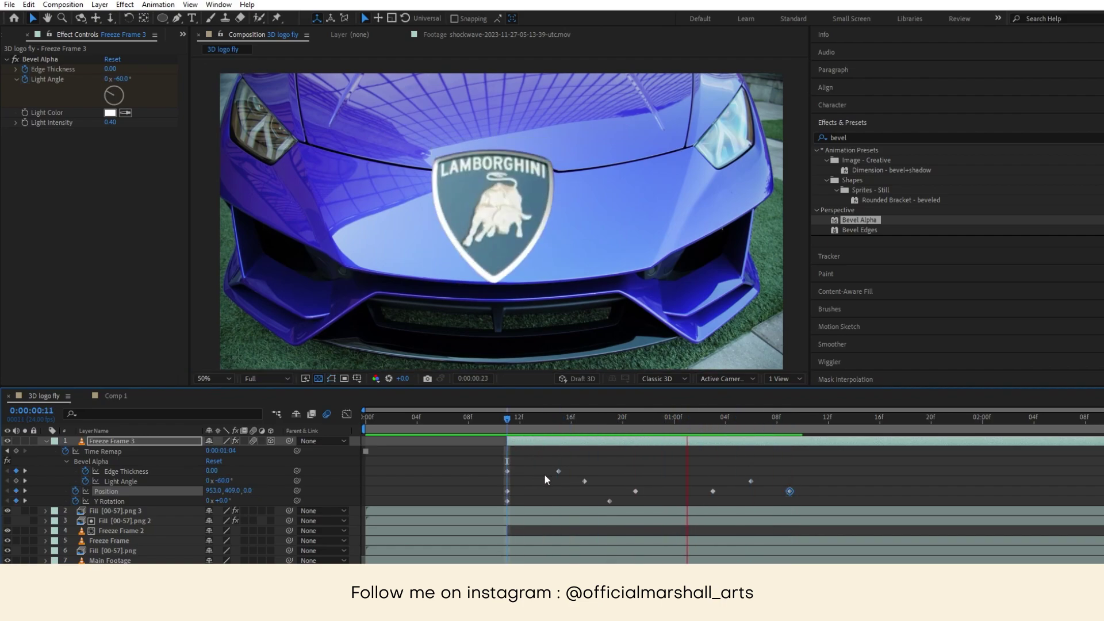
{"action": "left_click", "coordinate": [520, 424]}
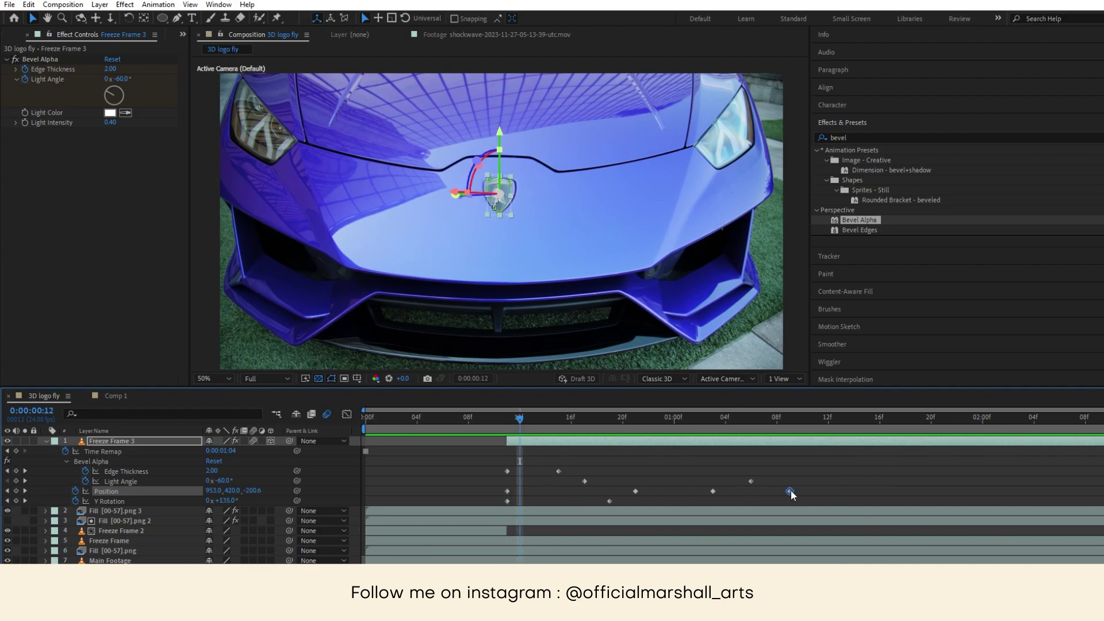
{"action": "left_click_drag", "start_coordinate": [790, 492], "coordinate": [757, 489]}
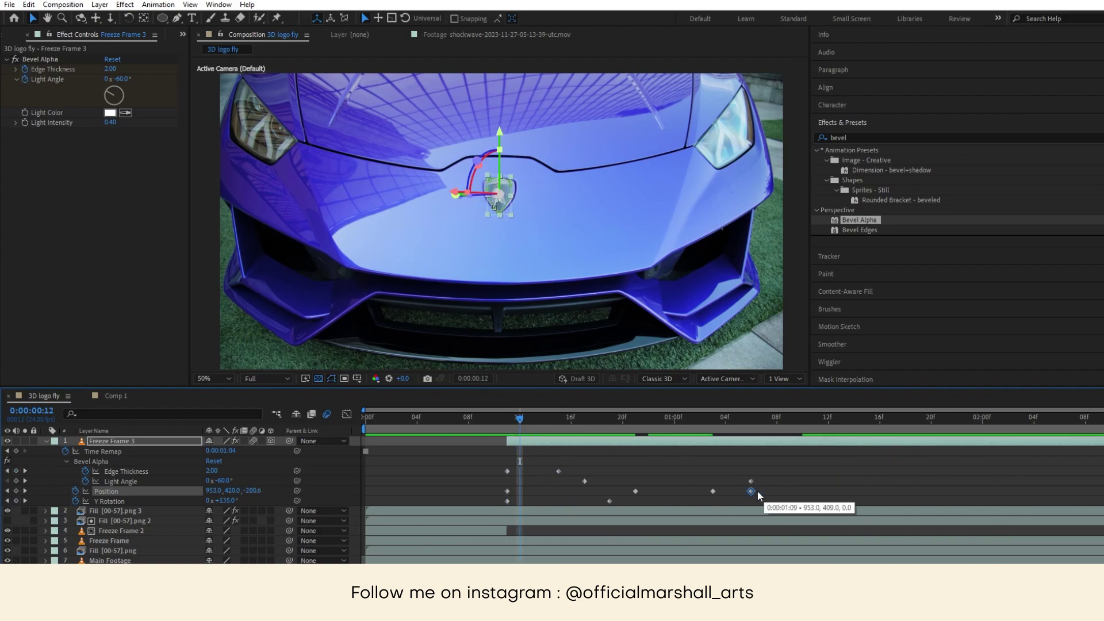
{"action": "left_click", "coordinate": [531, 424]}
{"action": "key", "text": "space"}
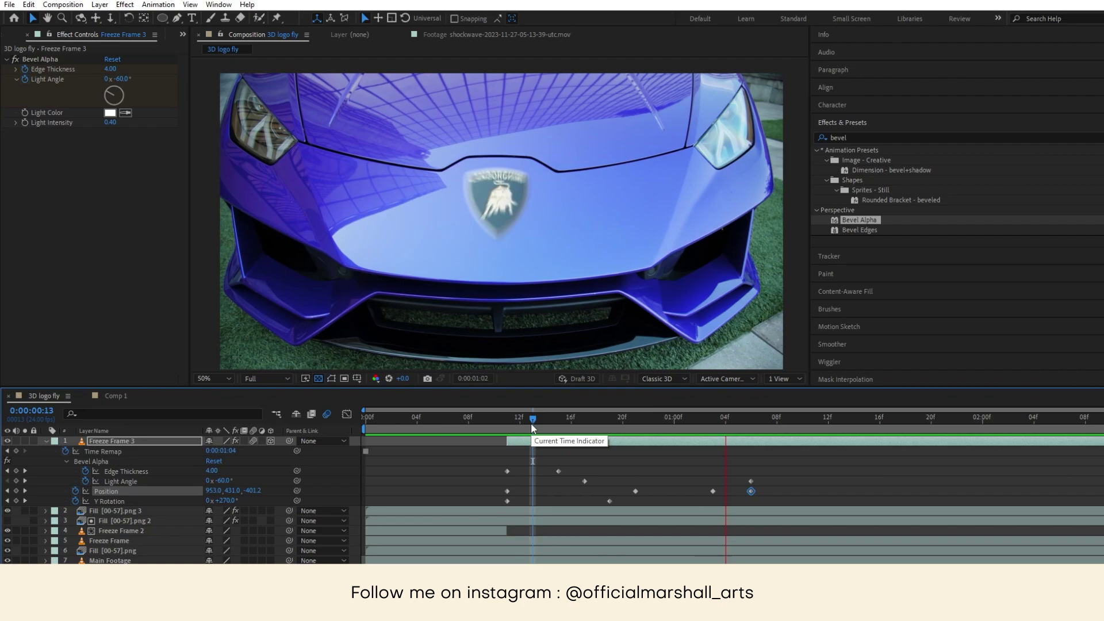
{"action": "left_click_drag", "start_coordinate": [533, 422], "coordinate": [354, 429]}
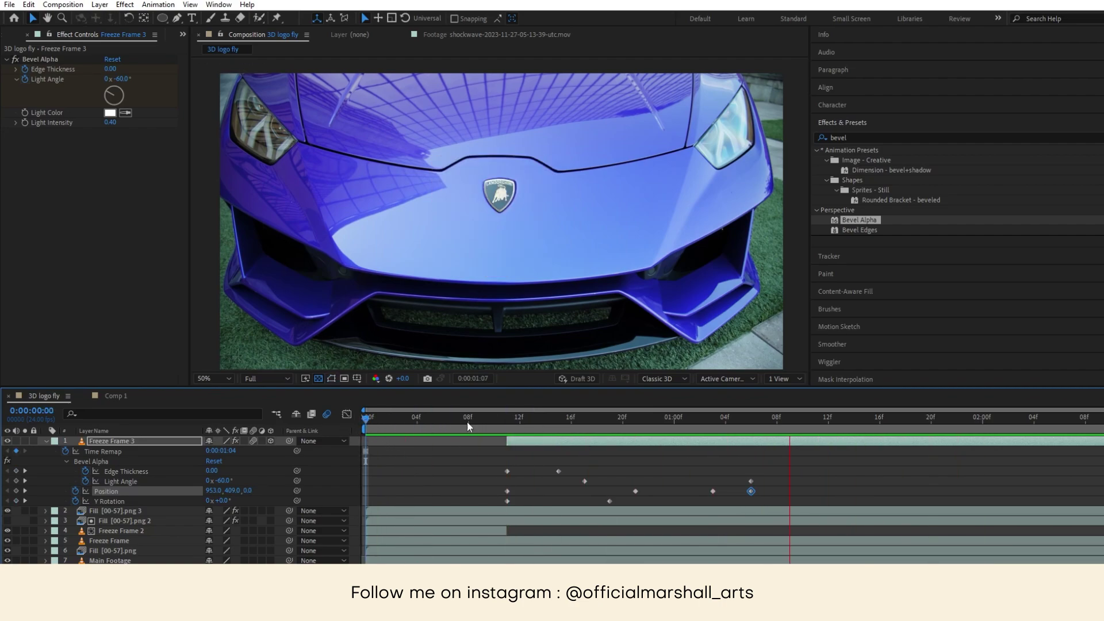
{"action": "key", "text": "space"}
- Shift Freeze Frame 3 two frames later to start near frame 13, with Freeze Frame 2 extended to meet it
{"action": "left_click_drag", "start_coordinate": [526, 440], "coordinate": [353, 430]}
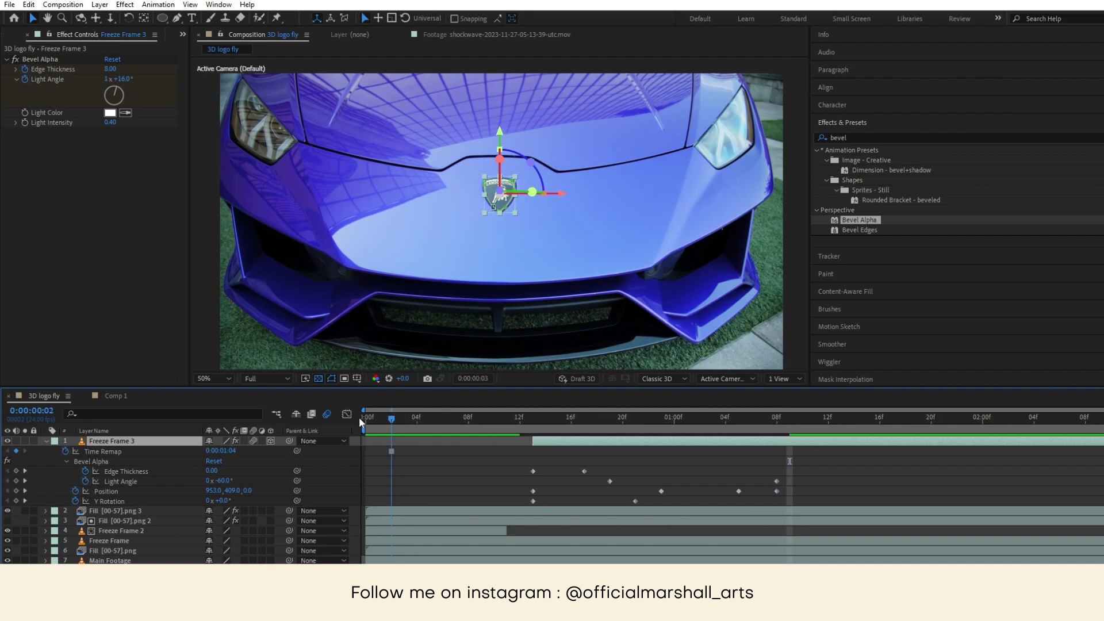
{"action": "key", "text": "space"}
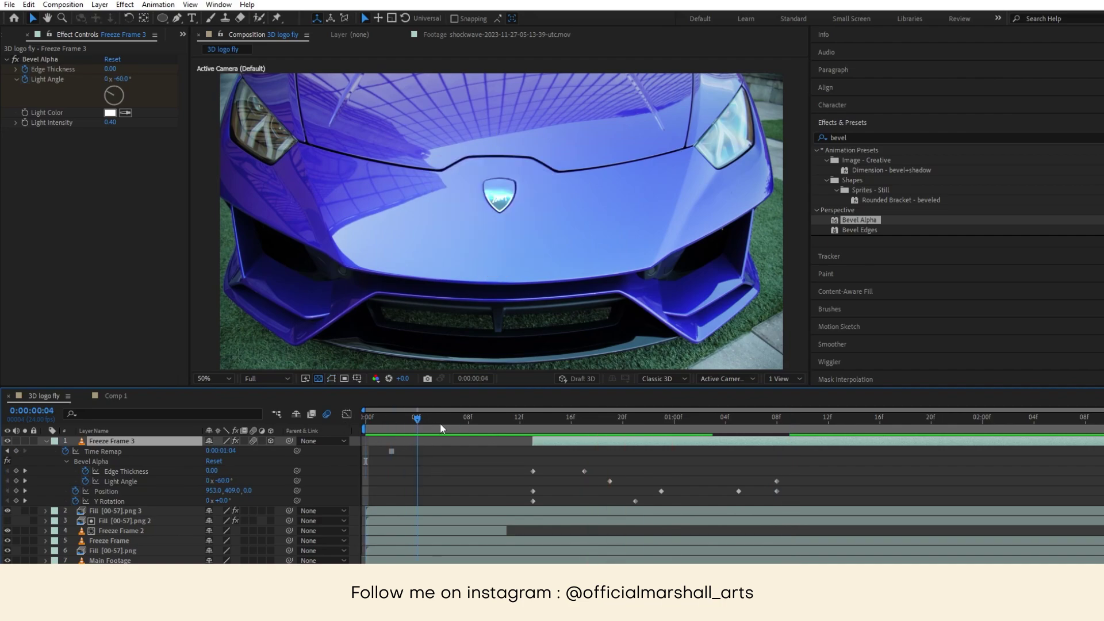
{"action": "key", "text": "space"}
{"action": "key", "text": "k"}
{"action": "left_click", "coordinate": [507, 527]}
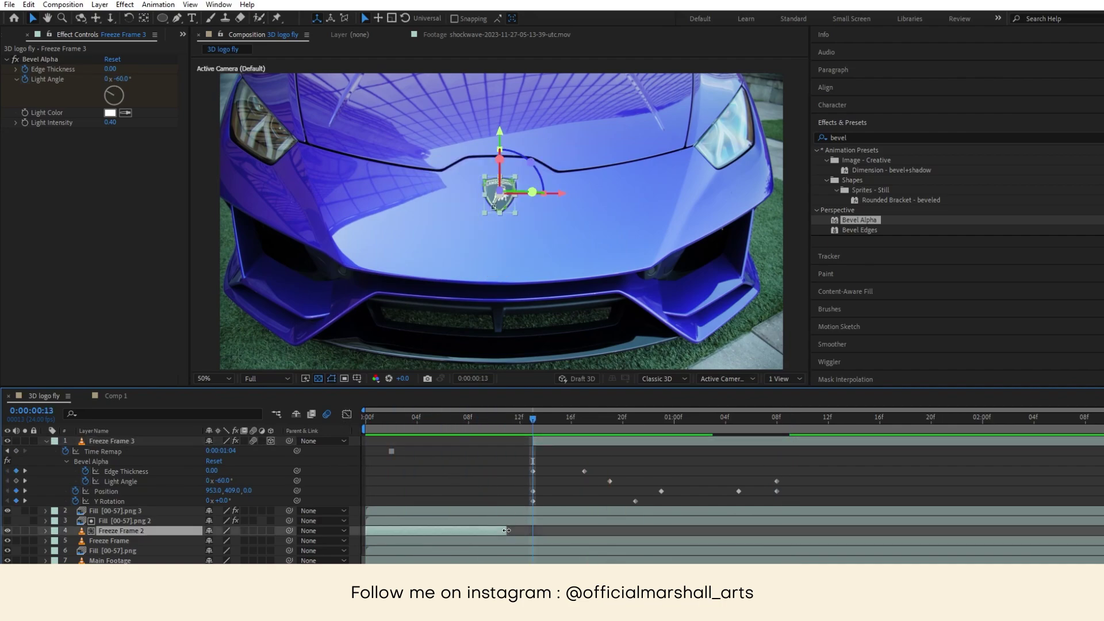
{"action": "left_click_drag", "start_coordinate": [460, 425], "coordinate": [741, 461]}
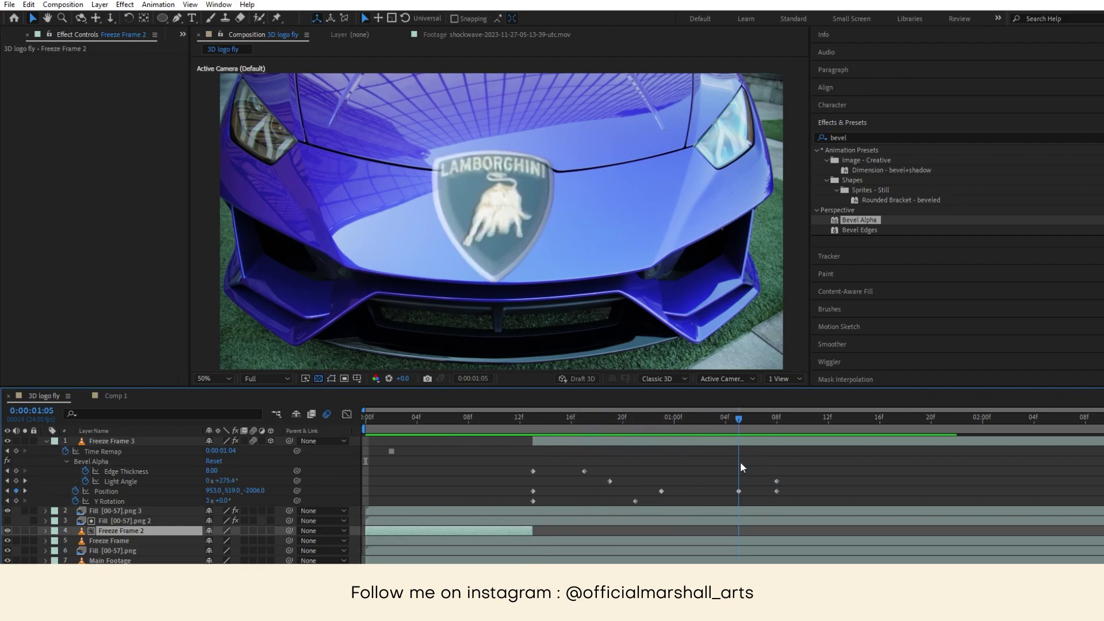
- Add an Edge Thickness keyframe near 1:05, nudge it slightly earlier, and set it to 0
{"action": "left_click", "coordinate": [714, 446]}
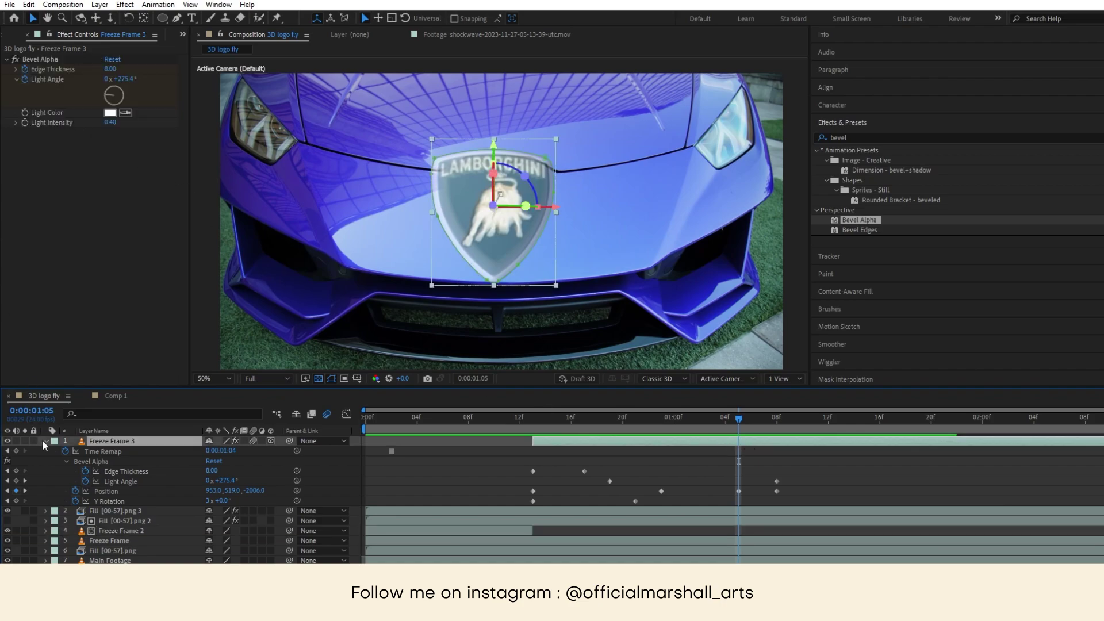
{"action": "left_click", "coordinate": [16, 470]}
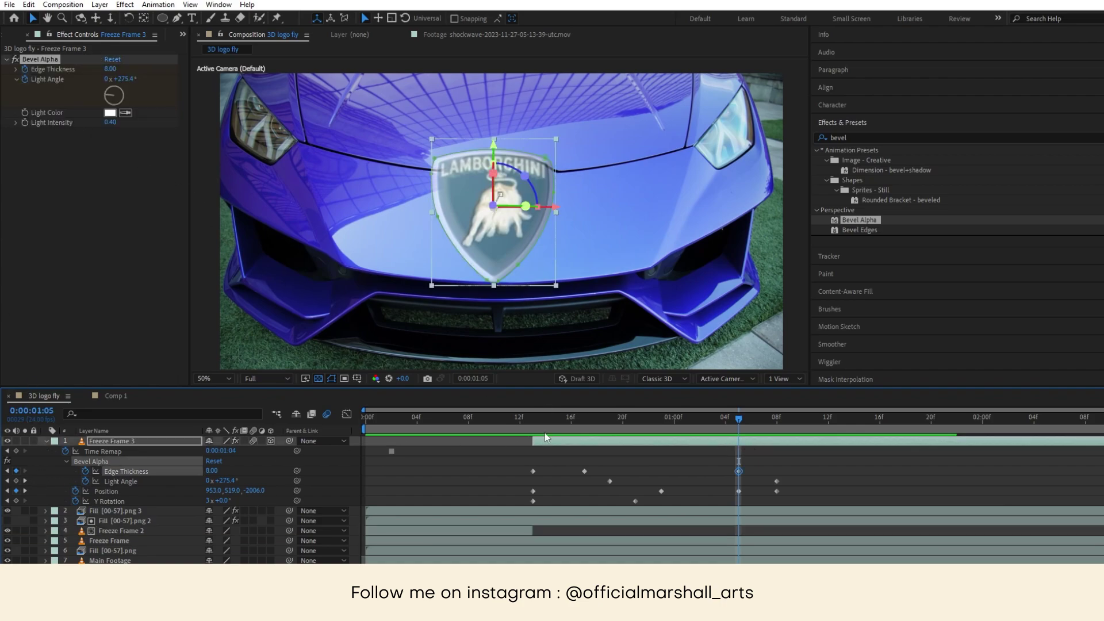
{"action": "left_click_drag", "start_coordinate": [742, 433], "coordinate": [805, 437]}
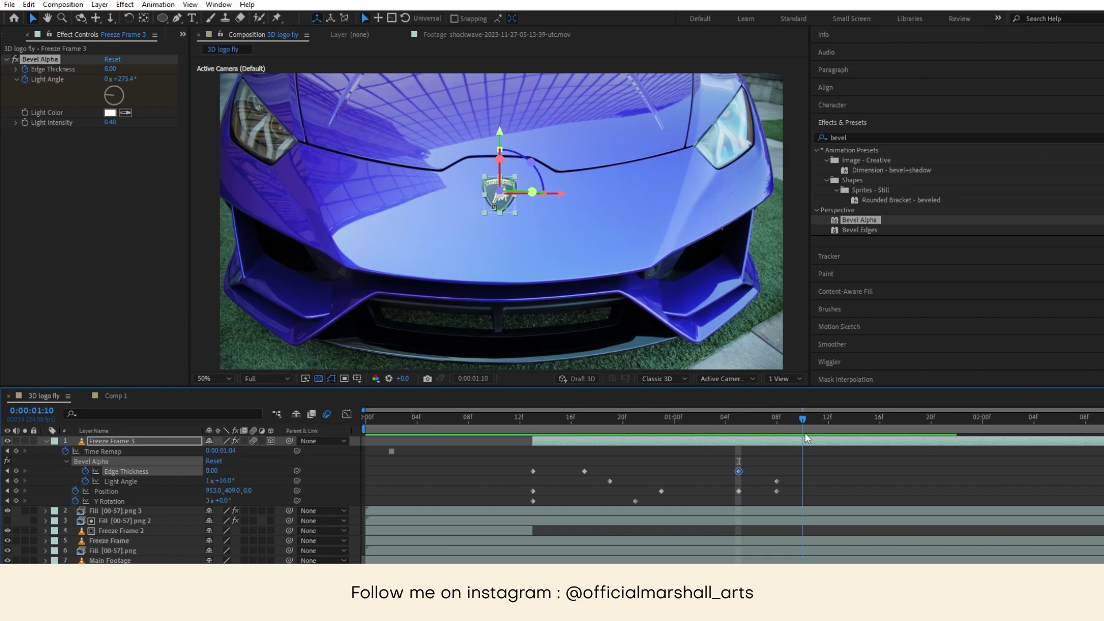
{"action": "key", "text": "Page_Up"}
{"action": "left_click_drag", "start_coordinate": [737, 471], "coordinate": [718, 472]}
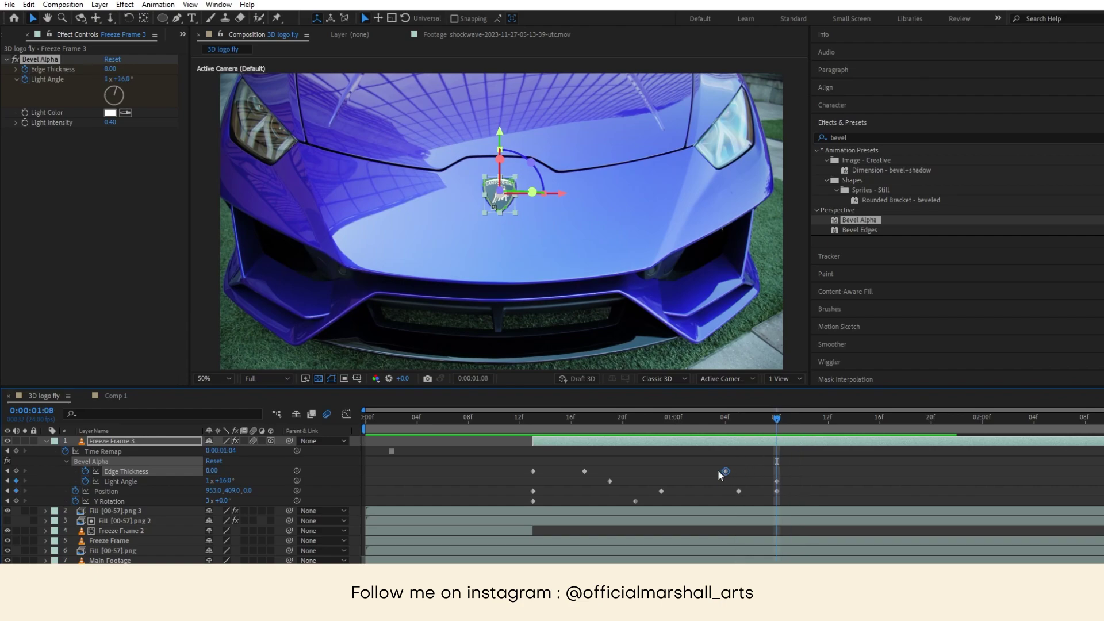
{"action": "left_click", "coordinate": [211, 471]}
{"action": "type", "text": "0"}
{"action": "key", "text": "Return"}
{"action": "key", "text": "u"}
{"action": "key", "text": "Page_Up"}
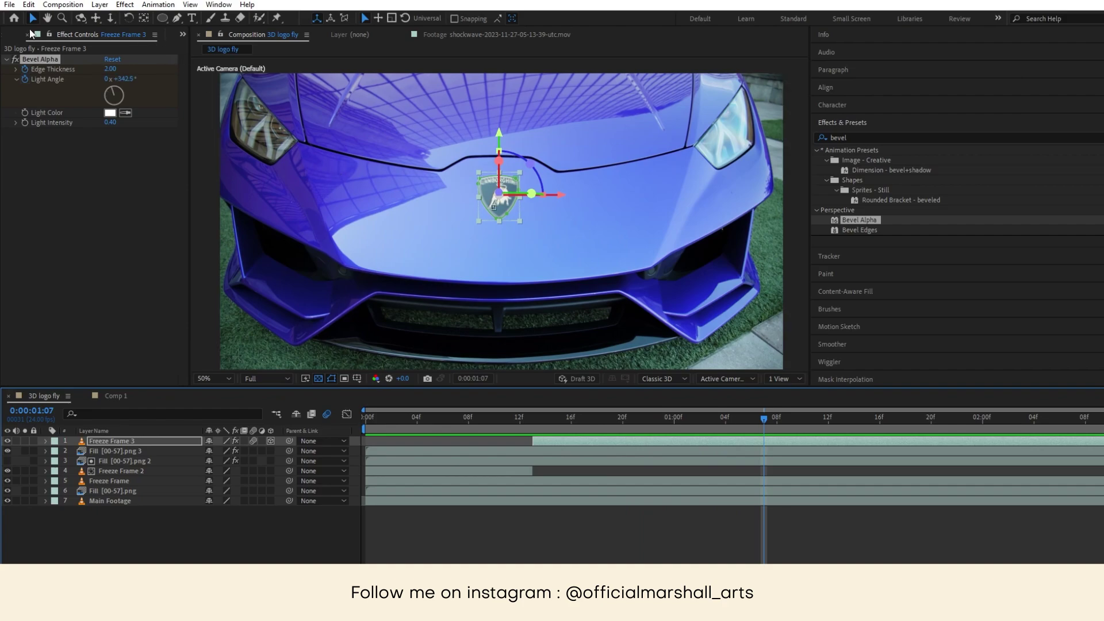
{"action": "left_click", "coordinate": [2, 38]}
- Preview Shockwave.mp4, then place it in 3D logo fly as layer 2 starting near 1:00
{"action": "double_click", "coordinate": [41, 240]}
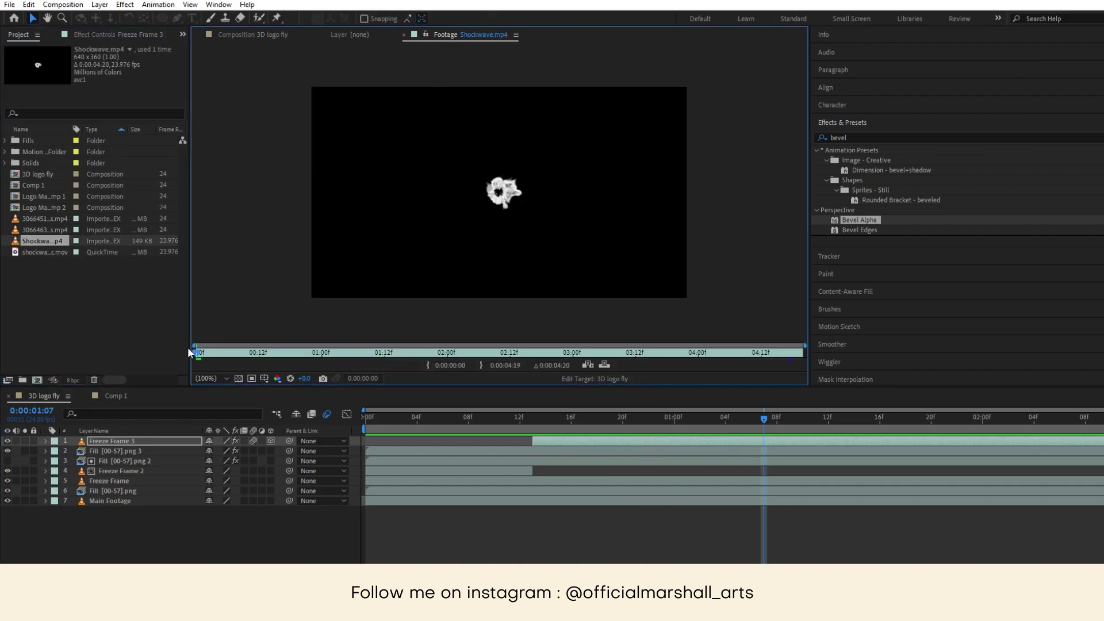
{"action": "key", "text": "space"}
{"action": "key", "text": "space"}
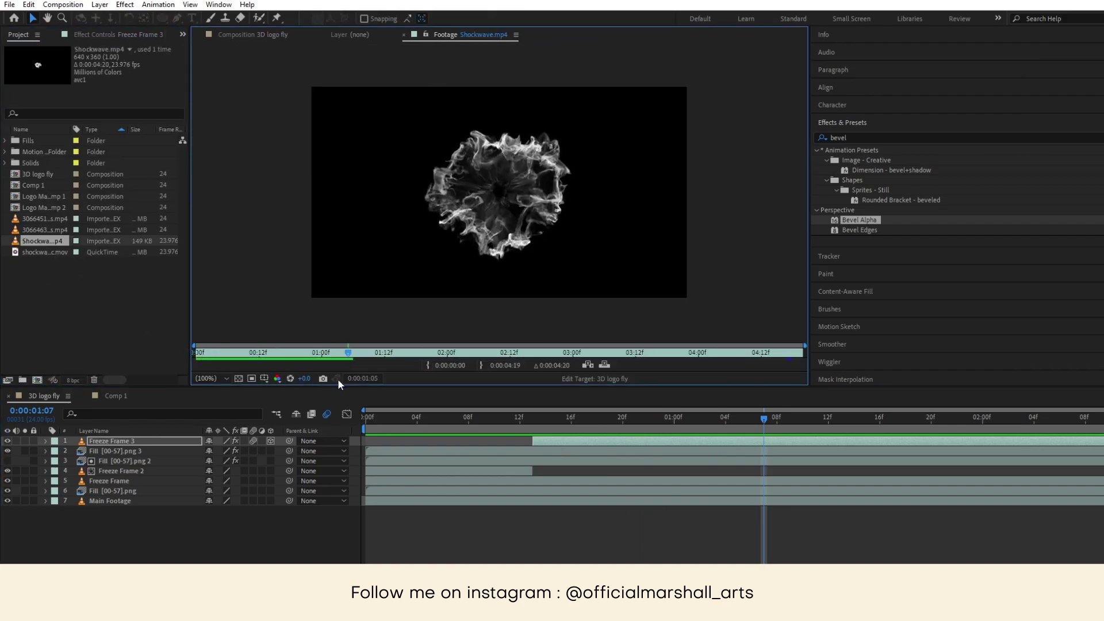
{"action": "mouse_move", "coordinate": [49, 247]}
{"action": "left_mouse_down"}
{"action": "mouse_move", "coordinate": [517, 454]}
{"action": "mouse_move", "coordinate": [570, 444]}
{"action": "mouse_move", "coordinate": [687, 460]}
{"action": "mouse_move", "coordinate": [688, 447]}
{"action": "left_mouse_up"}
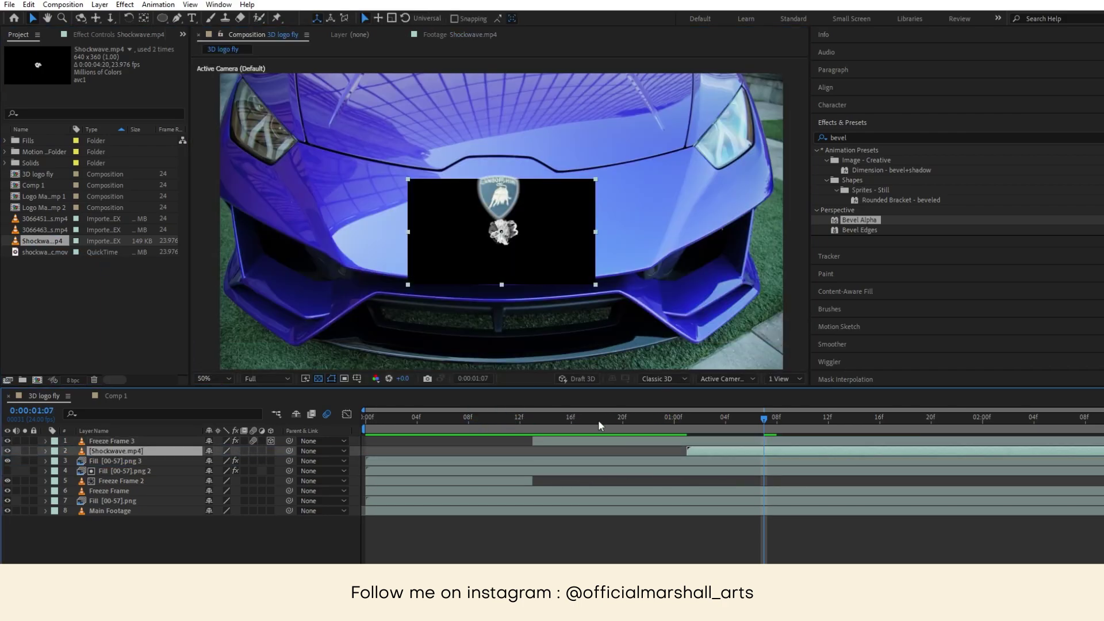
{"action": "left_click_drag", "start_coordinate": [597, 420], "coordinate": [762, 459]}
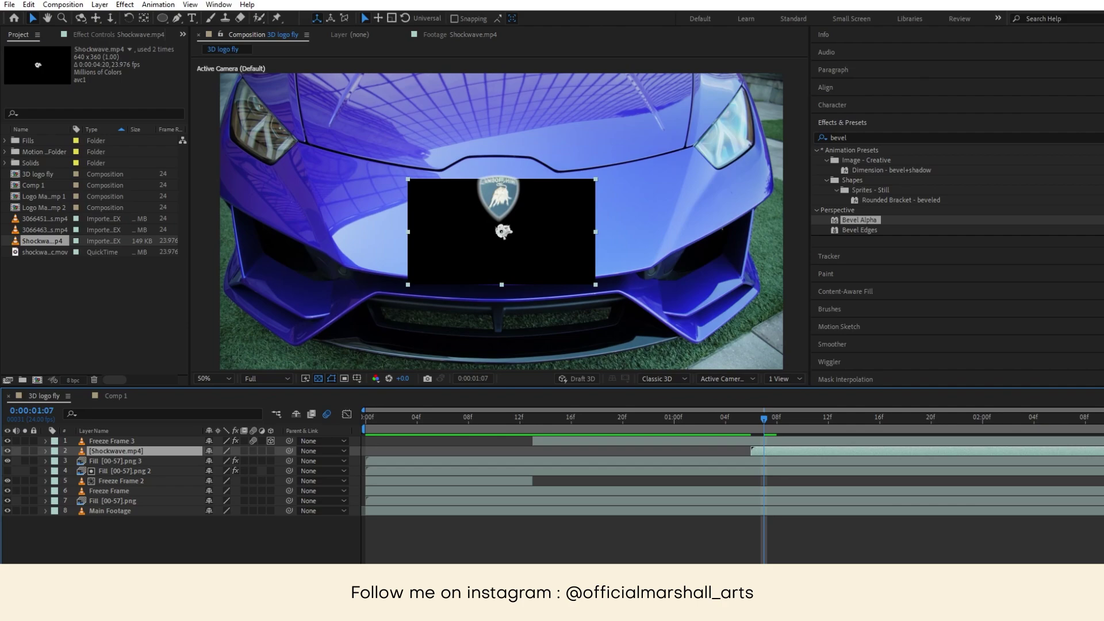
- Set the shockwave layer's blend mode to Add and move it up onto the badge
{"action": "key", "text": "F4"}
{"action": "left_click", "coordinate": [216, 451]}
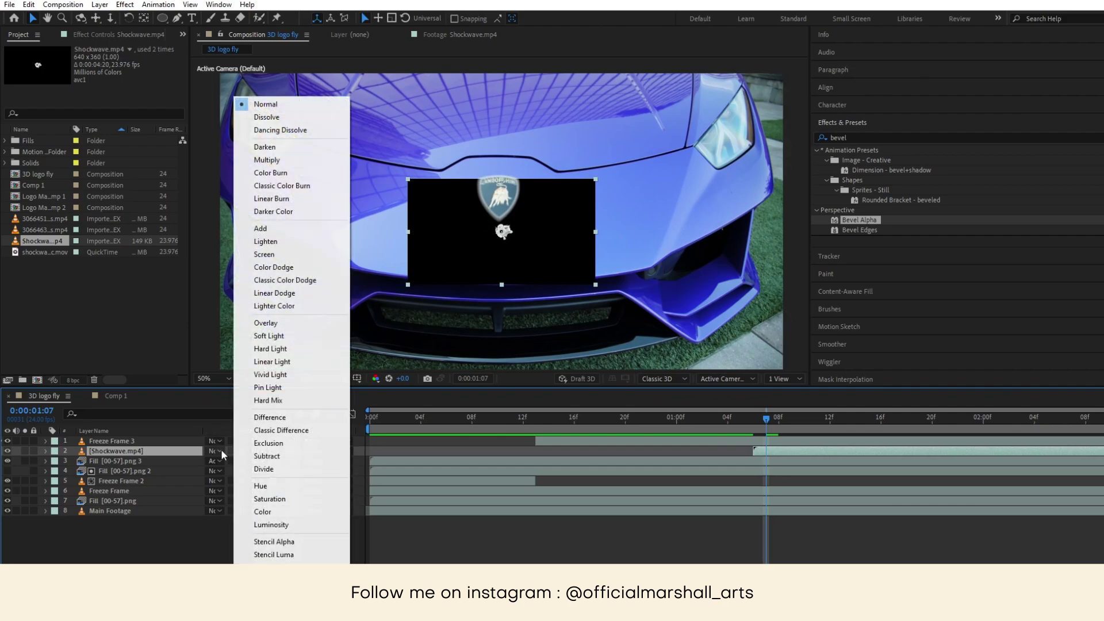
{"action": "left_click", "coordinate": [268, 232]}
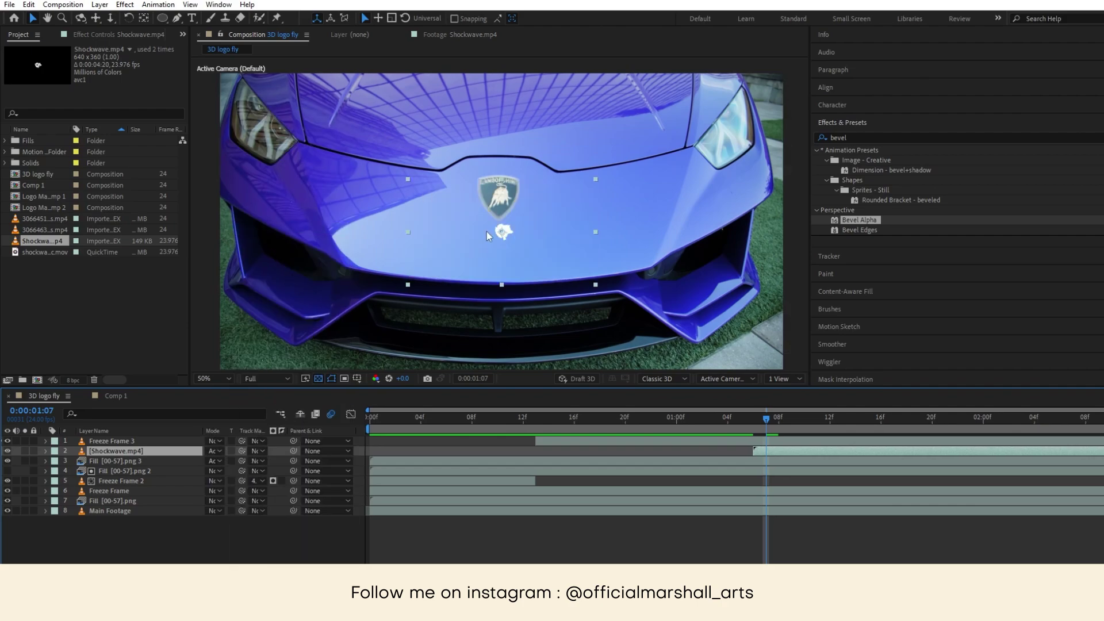
{"action": "left_click_drag", "start_coordinate": [487, 231], "coordinate": [481, 194]}
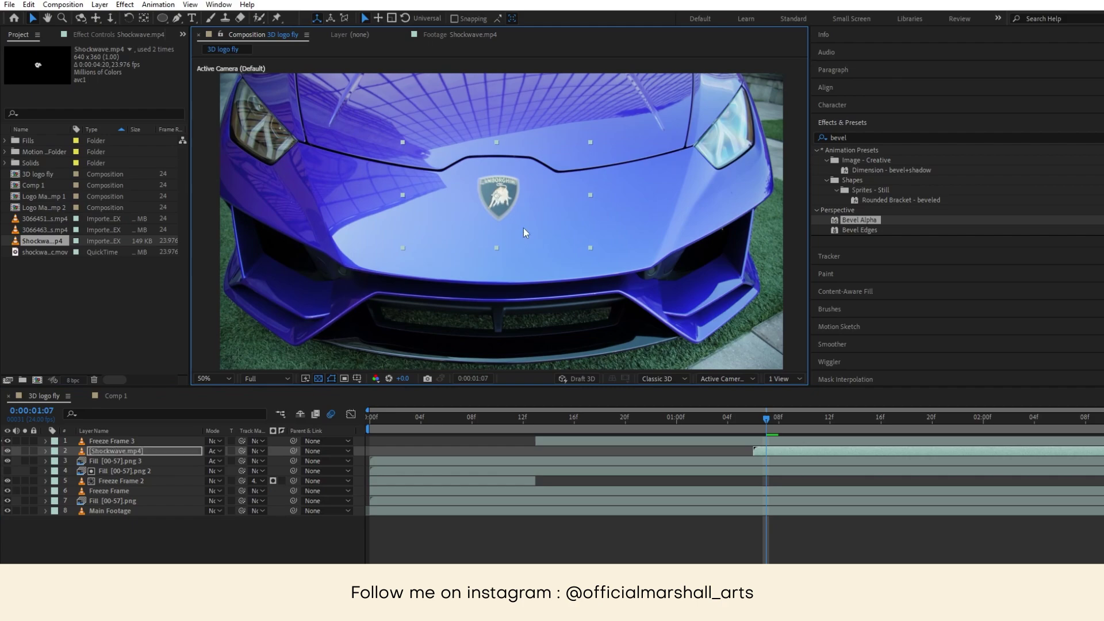
- Enable time remapping on Shockwave.mp4 and scrub Time Remap to 0:00:04:06
{"action": "key", "text": "Page_Up"}
{"action": "right_click", "coordinate": [769, 98]}
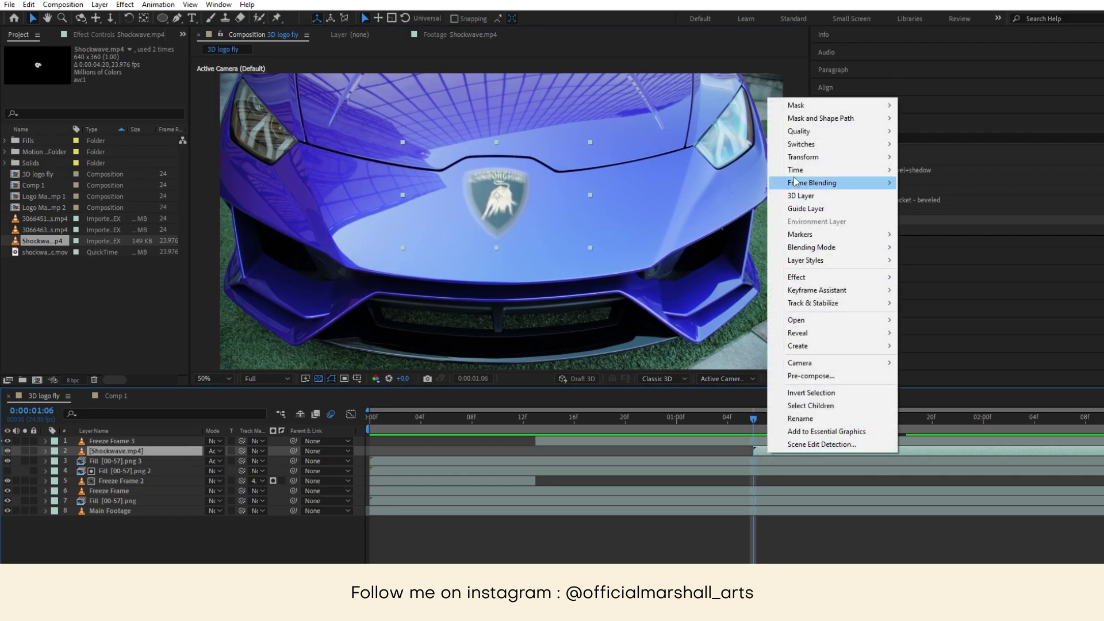
{"action": "mouse_move", "coordinate": [796, 175]}
{"action": "left_click", "coordinate": [949, 170]}
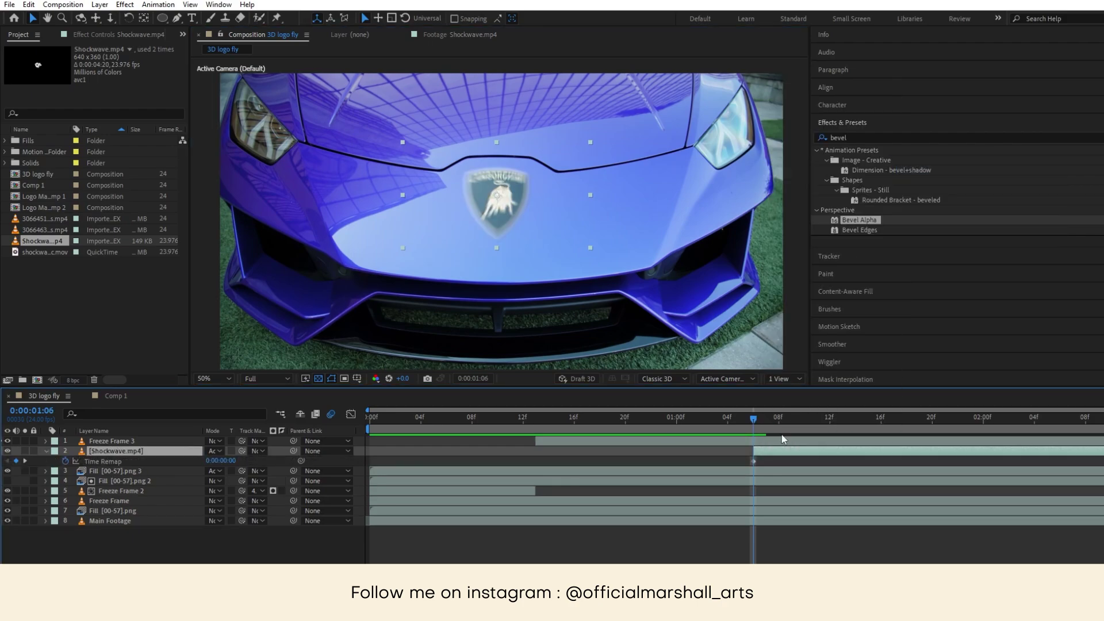
{"action": "key", "text": "space"}
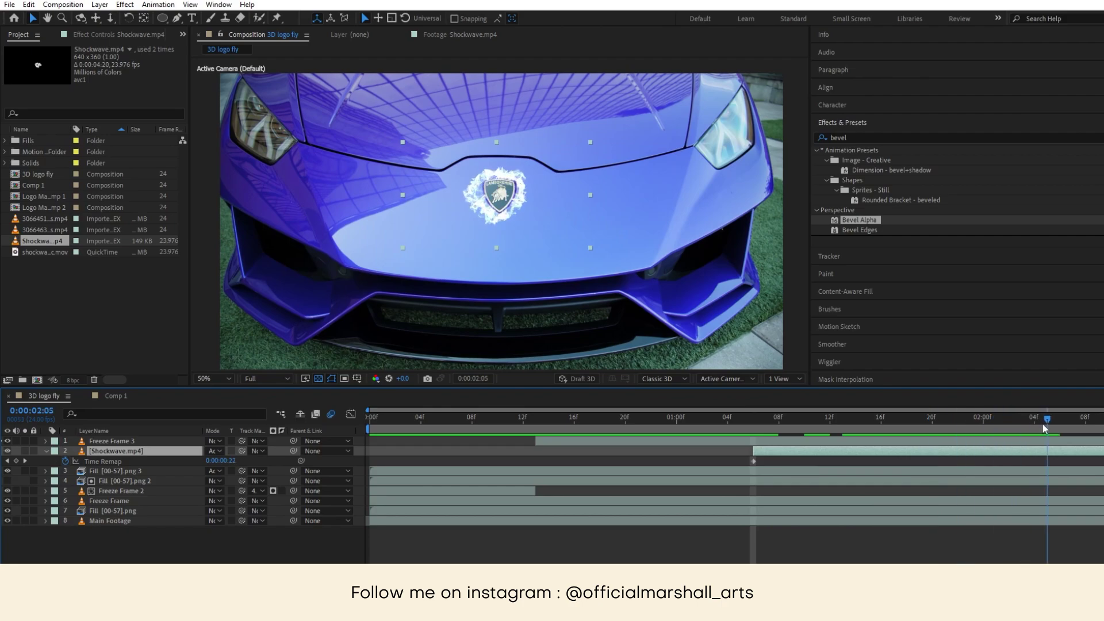
{"action": "left_click_drag", "start_coordinate": [229, 460], "coordinate": [282, 461]}
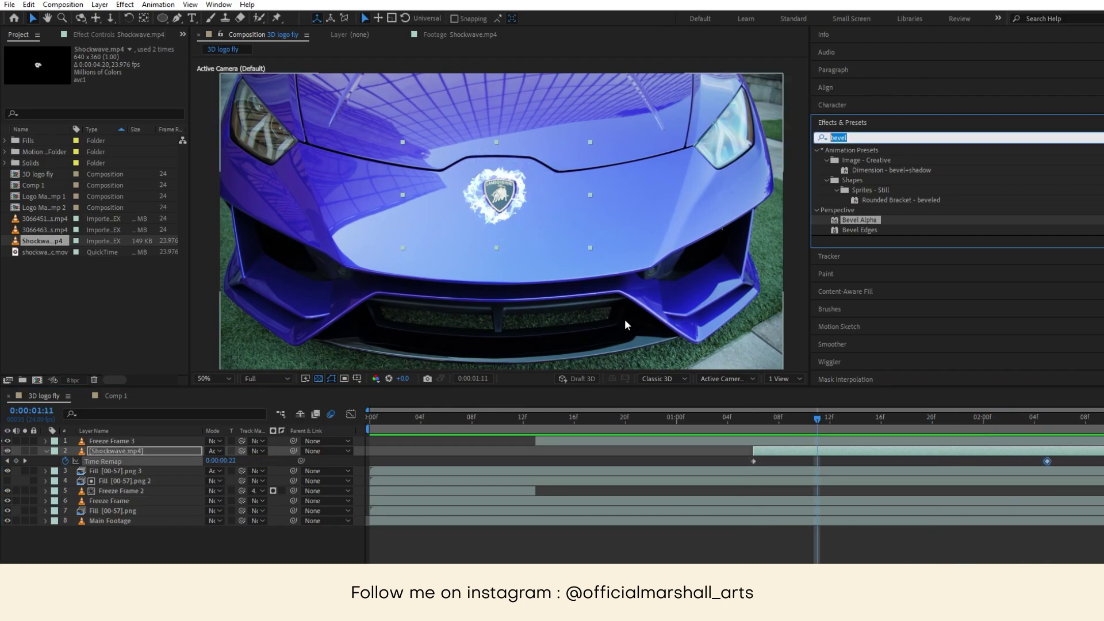
- Apply Glow to the shockwave with its Threshold lowered to 43.5%
{"action": "type", "text": "g"}
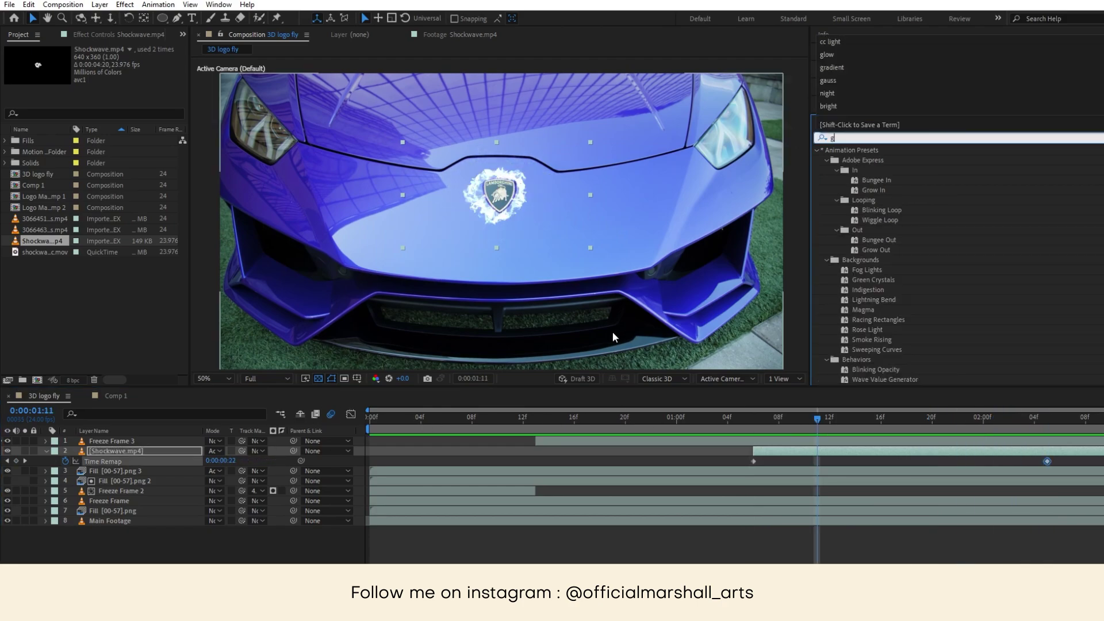
{"action": "type", "text": "low"}
{"action": "double_click", "coordinate": [859, 360]}
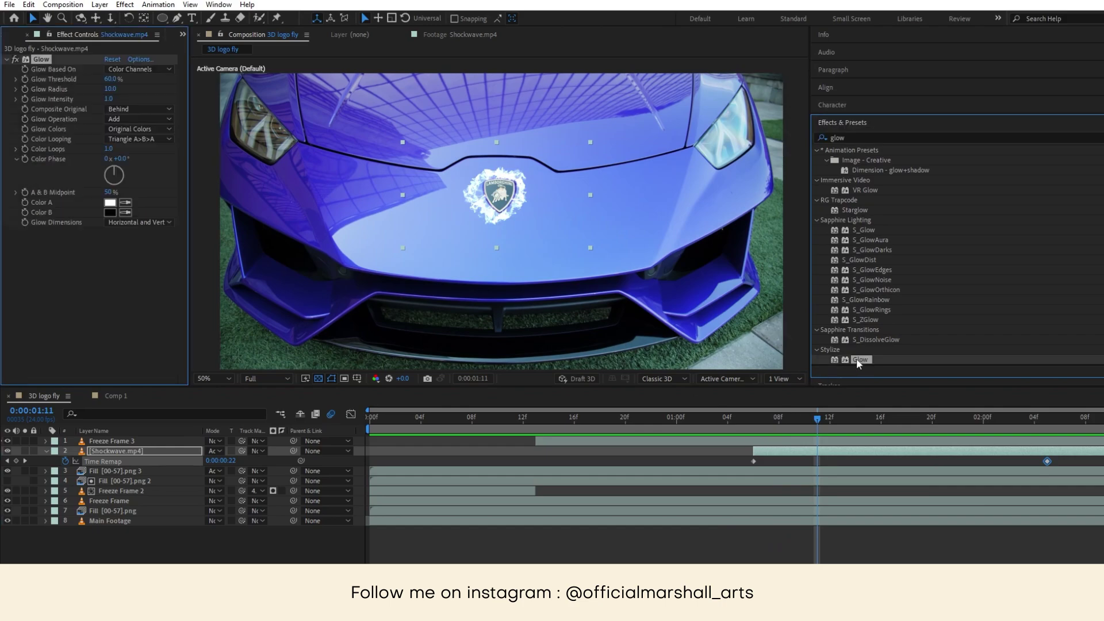
{"action": "left_click_drag", "start_coordinate": [107, 78], "coordinate": [154, 88]}
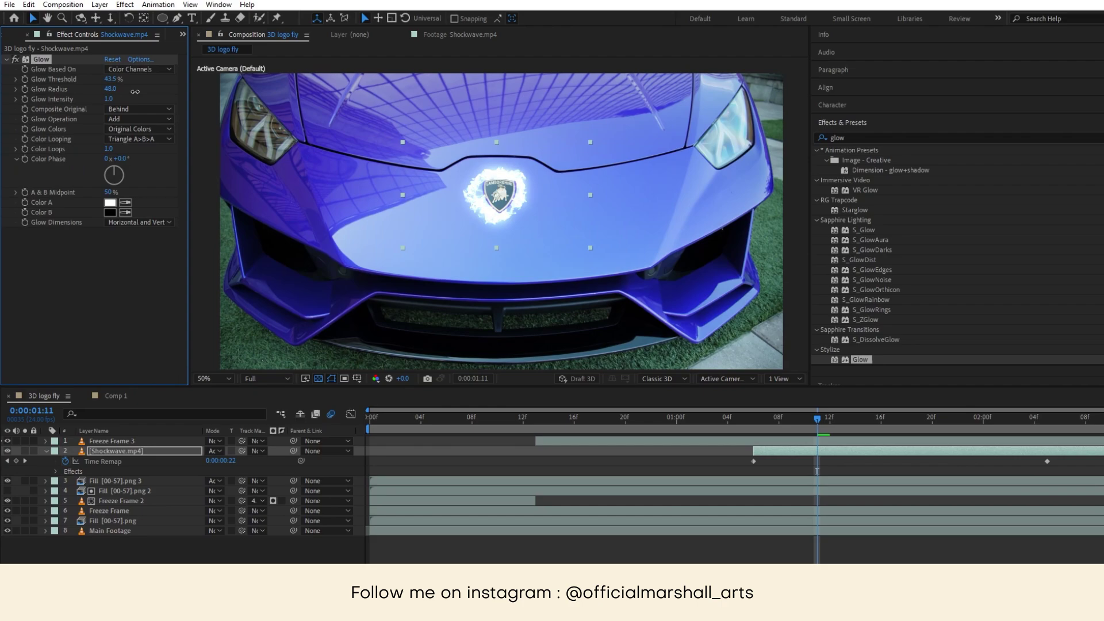
- Add Hue/Saturation with Colorize on, hue 0x+79° and saturation raised to 61
{"action": "left_click", "coordinate": [851, 138]}
{"action": "type", "text": "hu"}
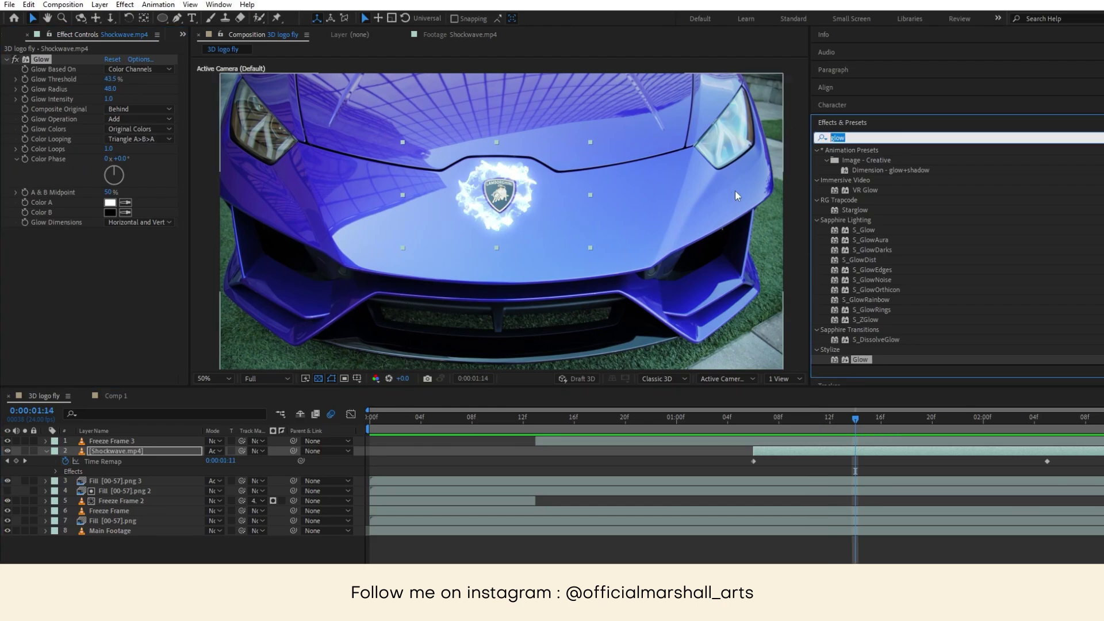
{"action": "type", "text": "e"}
{"action": "double_click", "coordinate": [854, 210]}
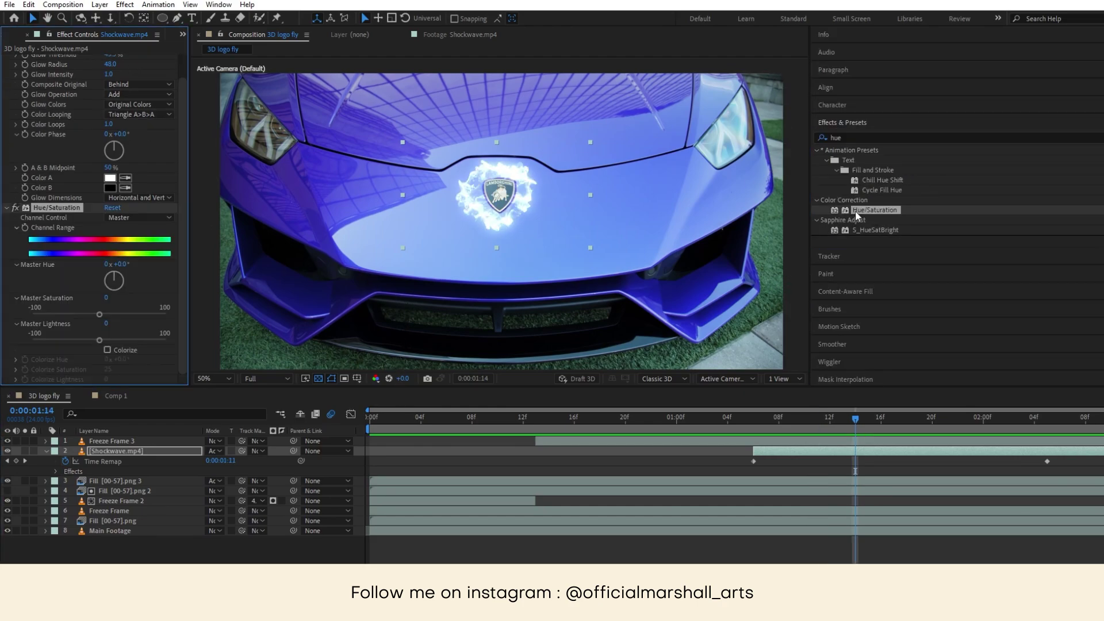
{"action": "left_click", "coordinate": [106, 349]}
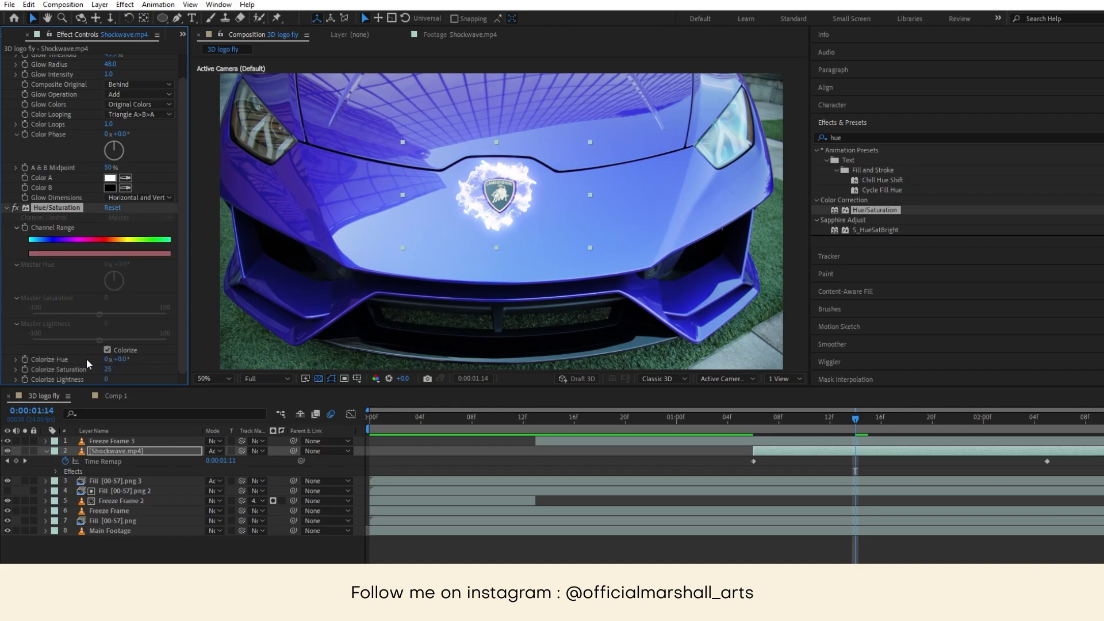
{"action": "left_click_drag", "start_coordinate": [108, 370], "coordinate": [161, 363]}
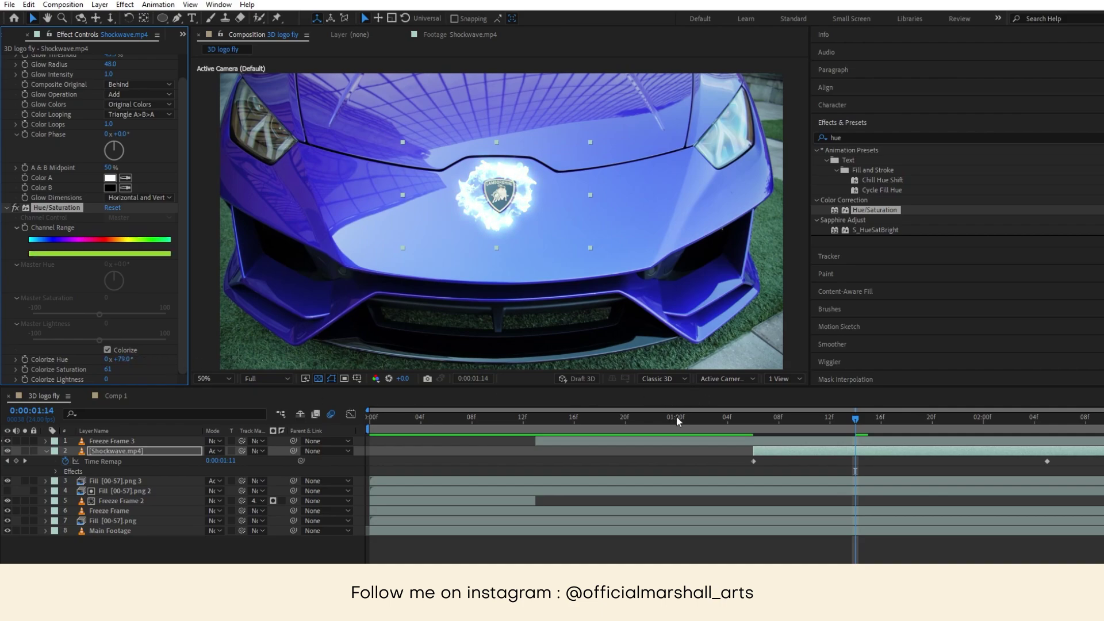
- Move the end Time Remap keyframe earlier so the burst plays out faster
{"action": "left_click_drag", "start_coordinate": [676, 416], "coordinate": [402, 443]}
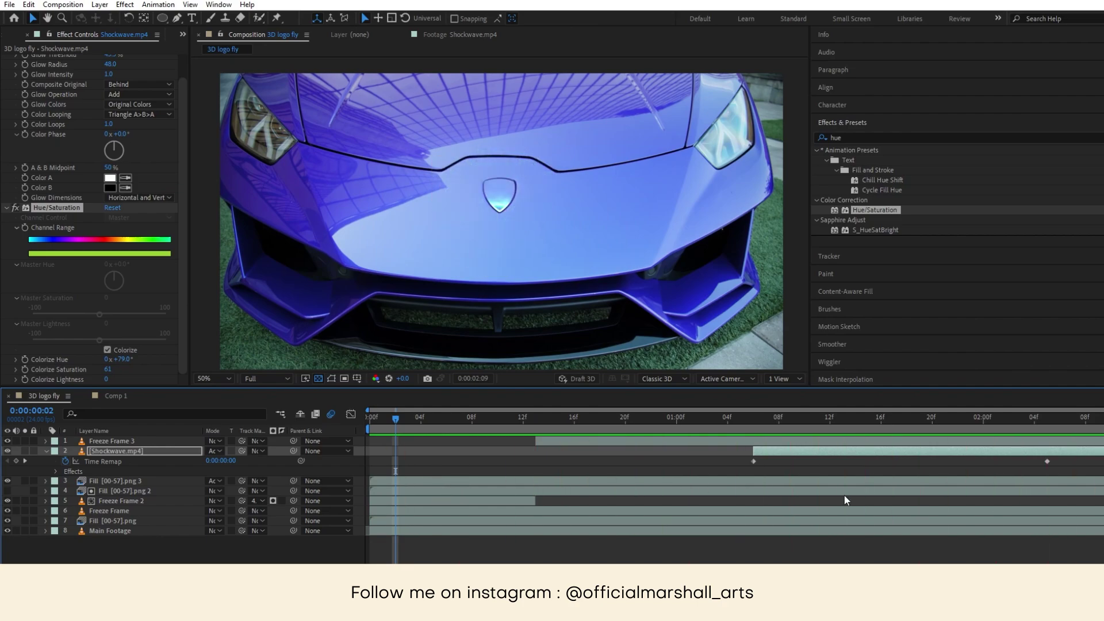
{"action": "key", "text": "space"}
{"action": "left_click_drag", "start_coordinate": [1046, 462], "coordinate": [971, 466]}
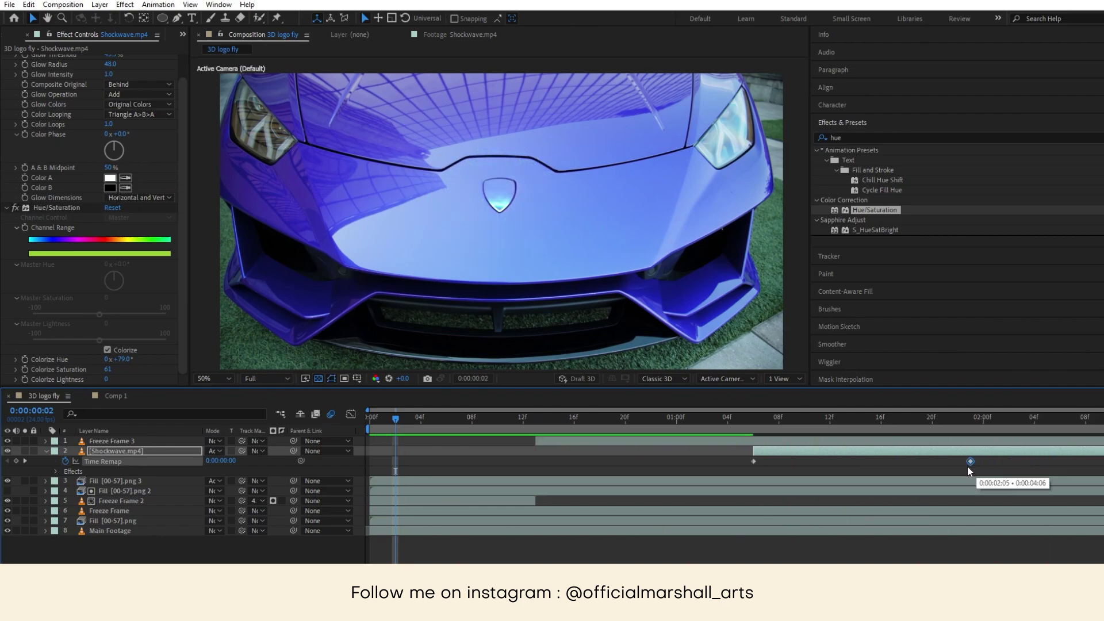
{"action": "left_click_drag", "start_coordinate": [604, 417], "coordinate": [535, 422]}
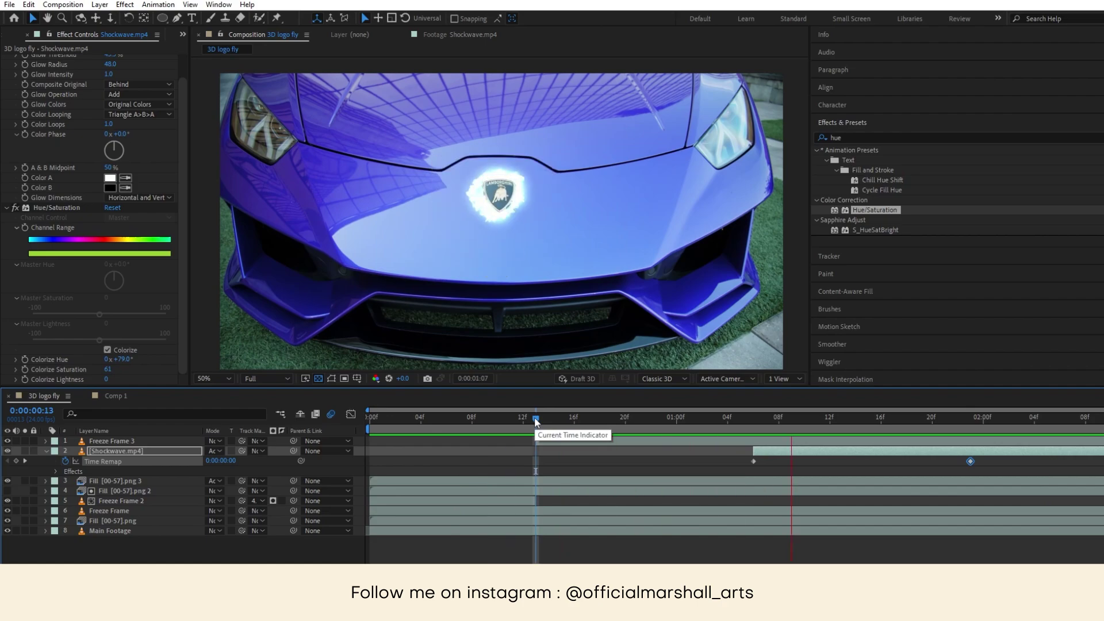
{"action": "key", "text": "space"}
{"action": "left_click", "coordinate": [45, 451]}
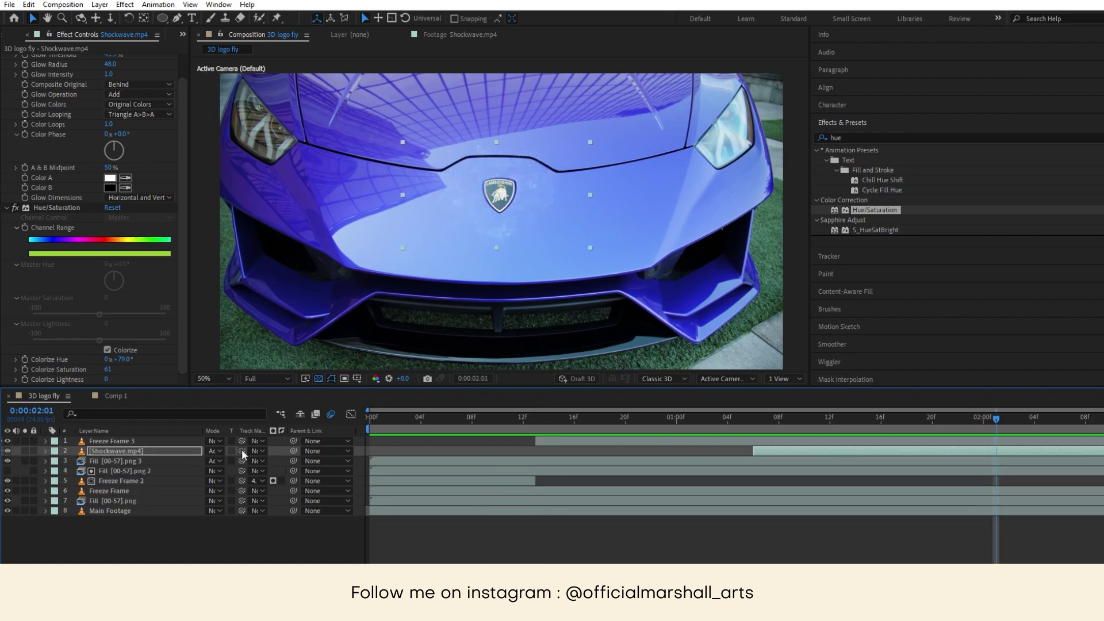
- Create a new white solid layer named Shockwave Map
{"action": "right_click", "coordinate": [275, 441]}
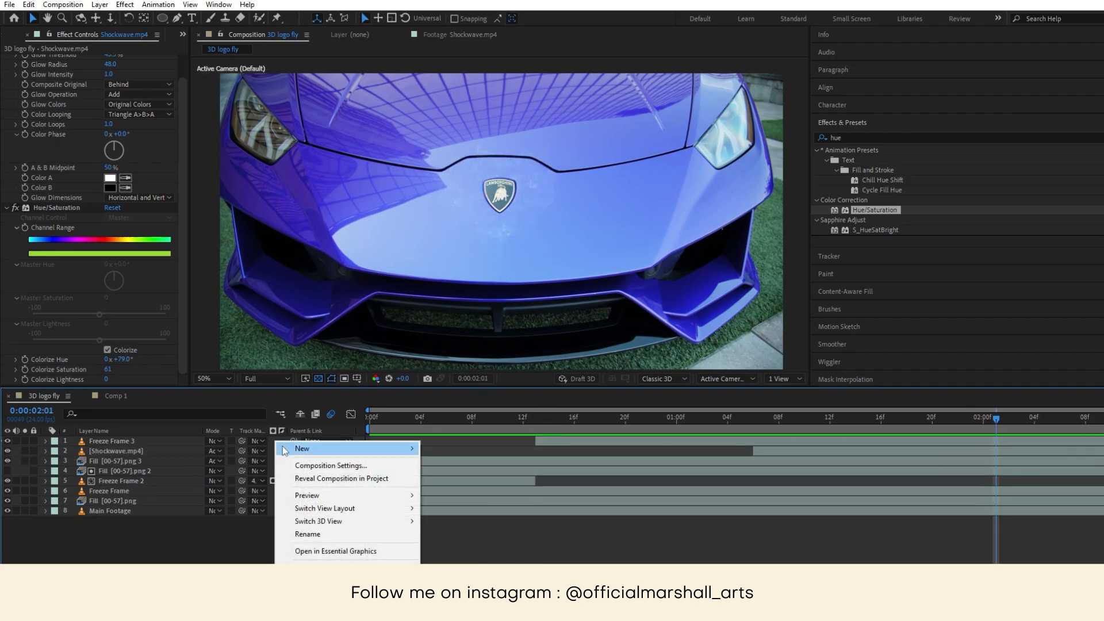
{"action": "mouse_move", "coordinate": [372, 450]}
{"action": "left_click", "coordinate": [436, 479]}
{"action": "type", "text": "Shockwave Map"}
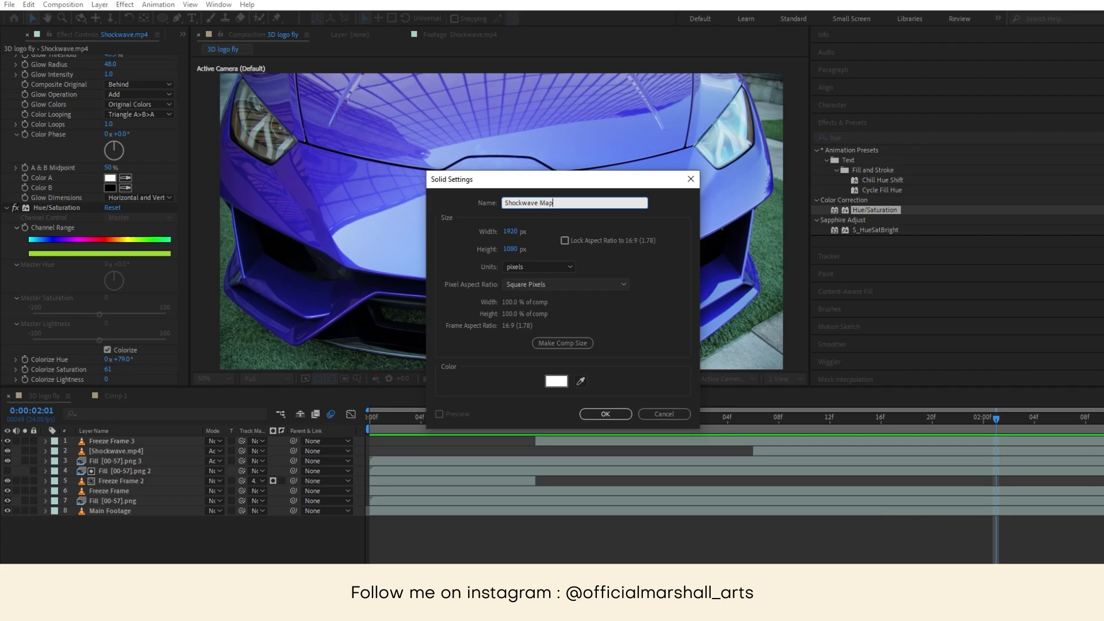
{"action": "key", "text": "Return"}
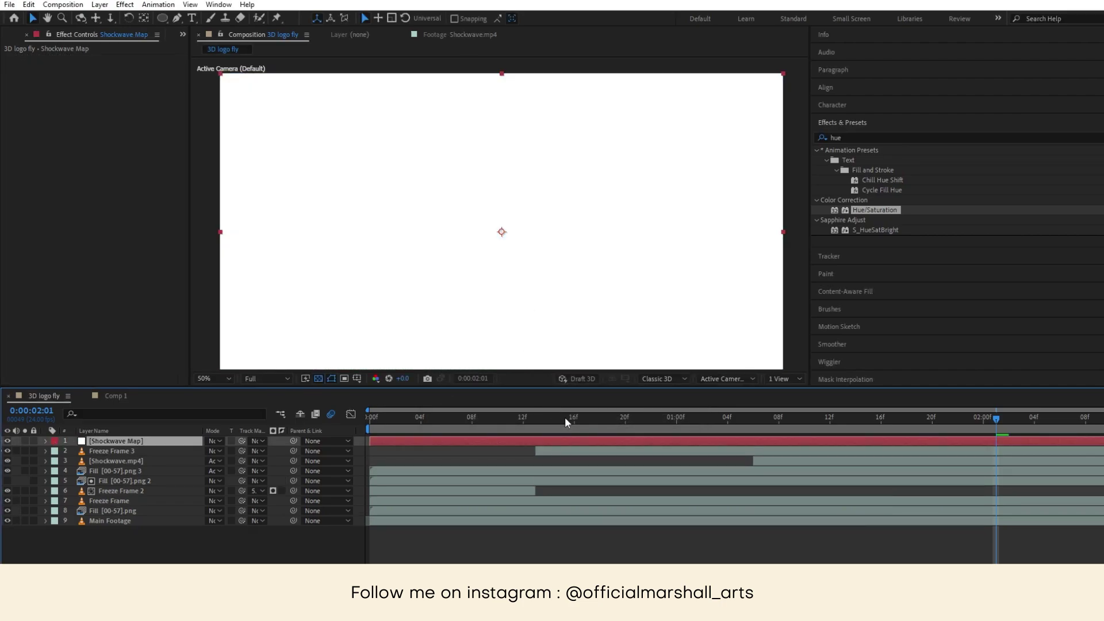
- Draw an elliptical mask on the solid, centred over the car's hood
{"action": "left_click", "coordinate": [164, 19]}
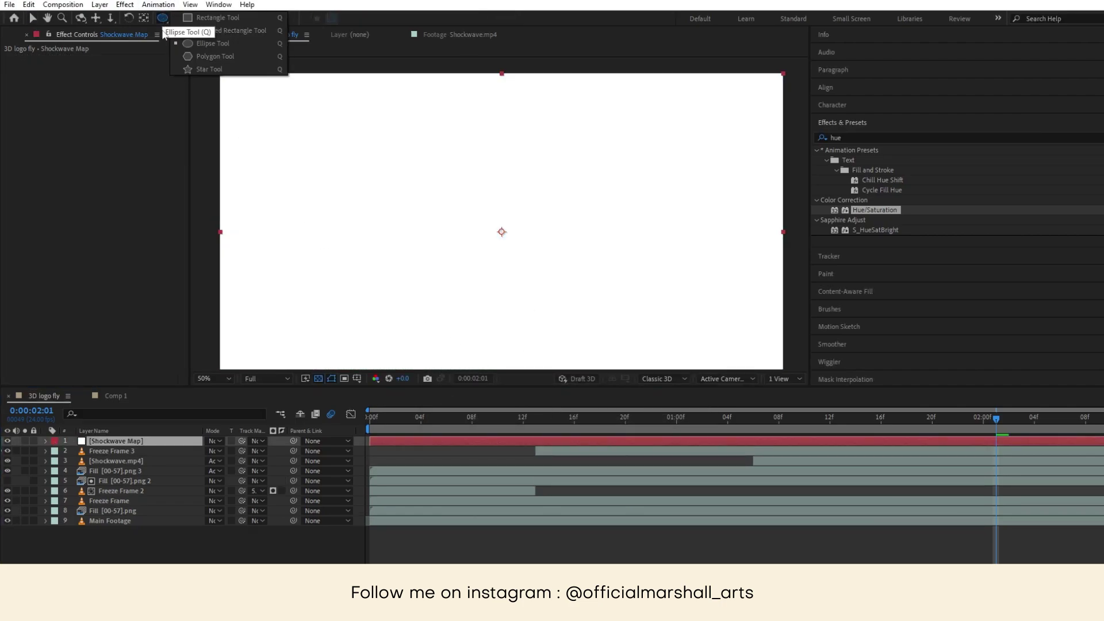
{"action": "key", "text": "h"}
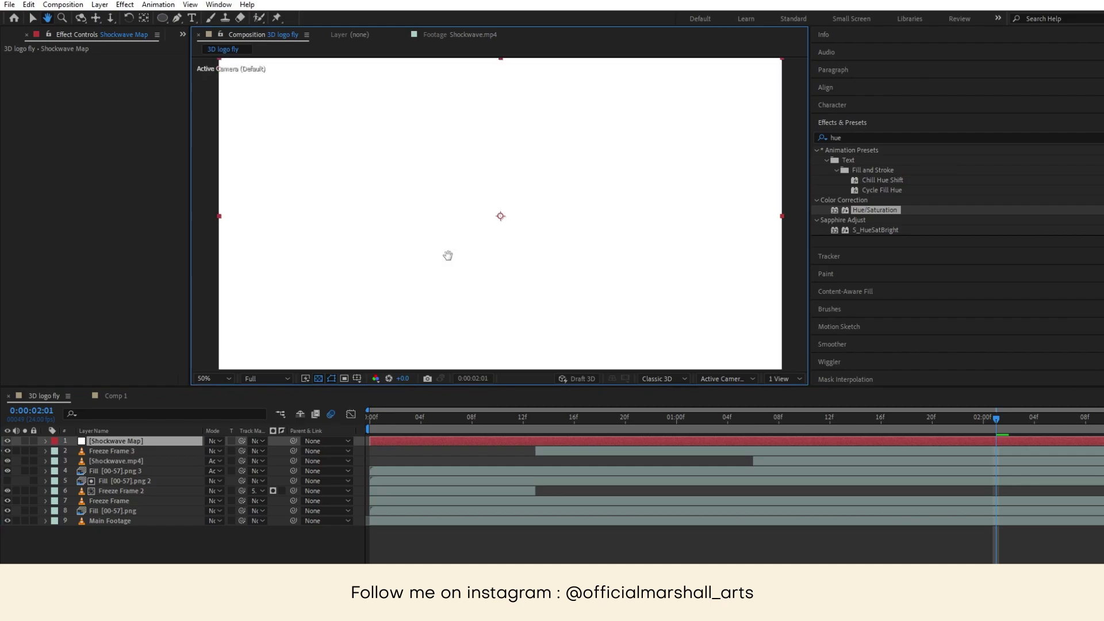
{"action": "key", "text": "q"}
{"action": "left_click", "coordinate": [213, 378]}
{"action": "left_click", "coordinate": [219, 404]}
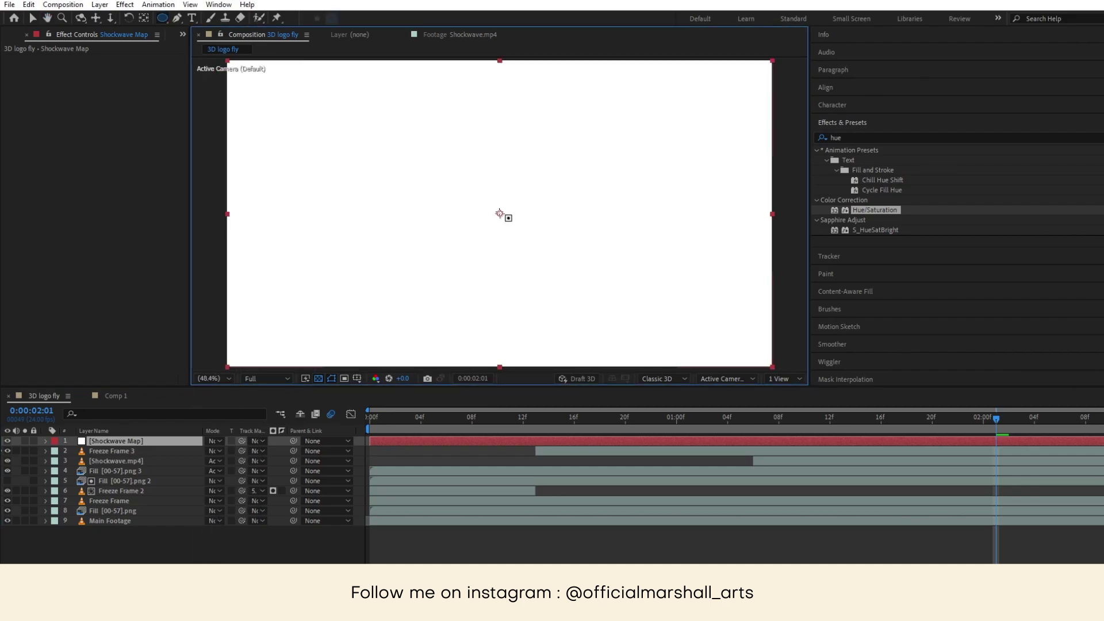
{"action": "left_click_drag", "start_coordinate": [500, 214], "coordinate": [648, 313]}
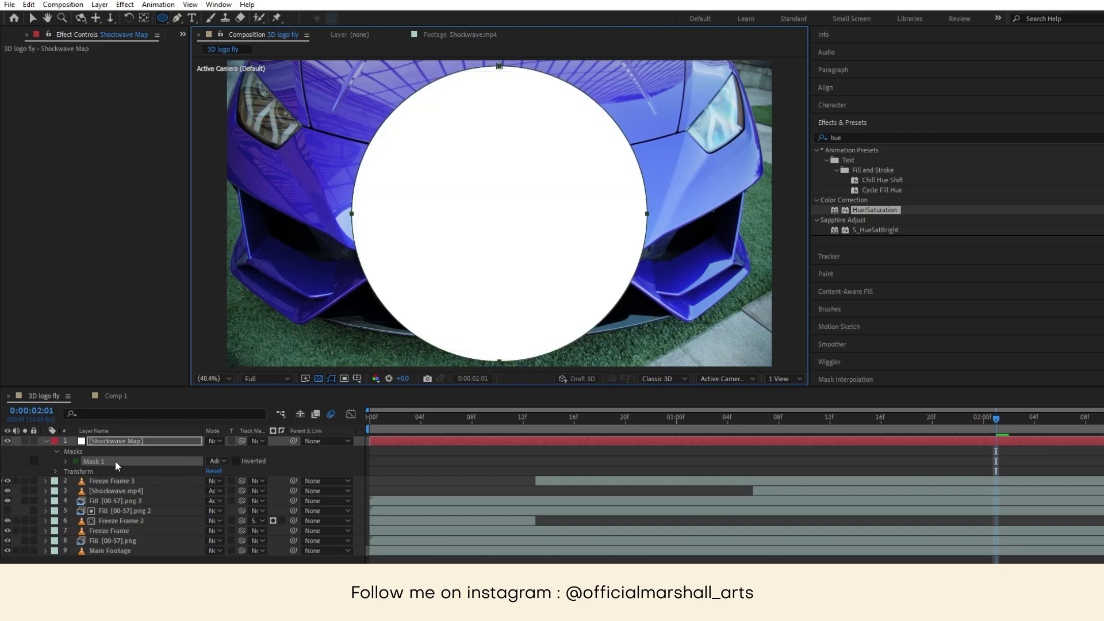
- Give Mask 1 an 85-pixel feather to soften the circle's edge
{"action": "left_click", "coordinate": [65, 462]}
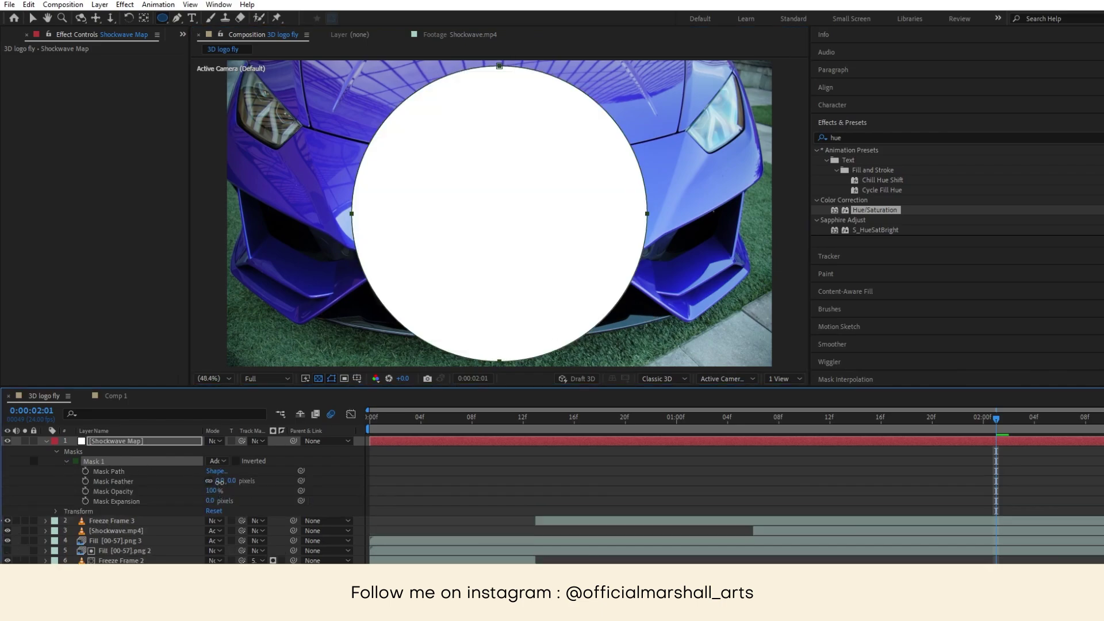
{"action": "left_click_drag", "start_coordinate": [219, 481], "coordinate": [266, 483]}
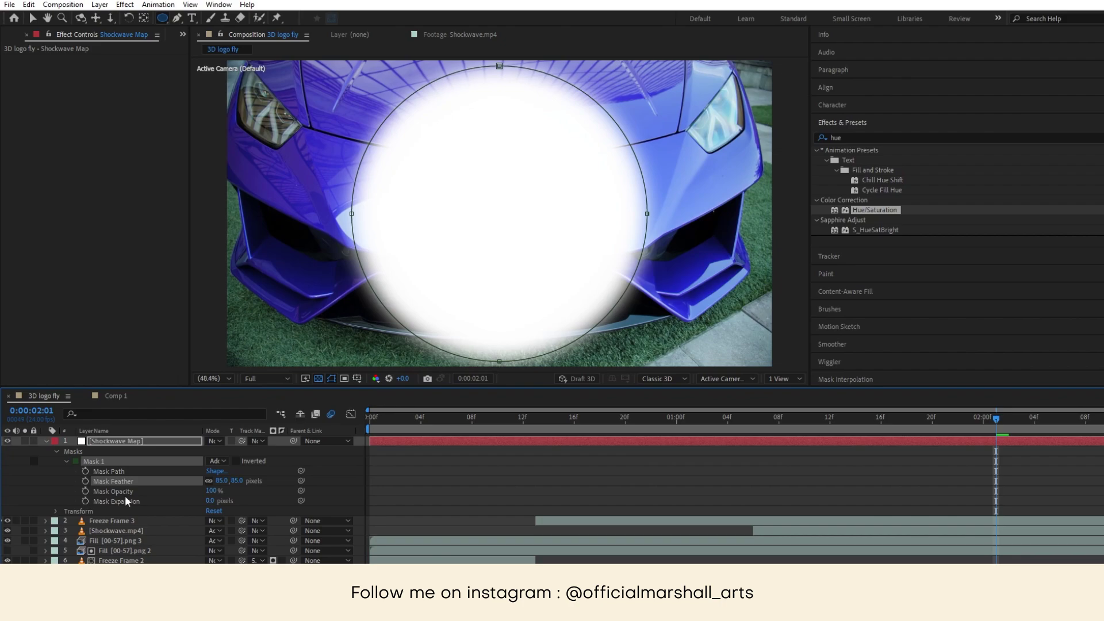
{"action": "left_click", "coordinate": [109, 471]}
{"action": "mouse_move", "coordinate": [766, 418]}
{"action": "left_mouse_down"}
{"action": "mouse_move", "coordinate": [740, 426]}
{"action": "mouse_move", "coordinate": [788, 429]}
{"action": "mouse_move", "coordinate": [758, 434]}
{"action": "mouse_move", "coordinate": [772, 434]}
{"action": "left_mouse_up"}
- Trim the Shockwave Map layer's in-point to 0:00:01:08 with Alt+[
{"action": "left_click", "coordinate": [8, 442]}
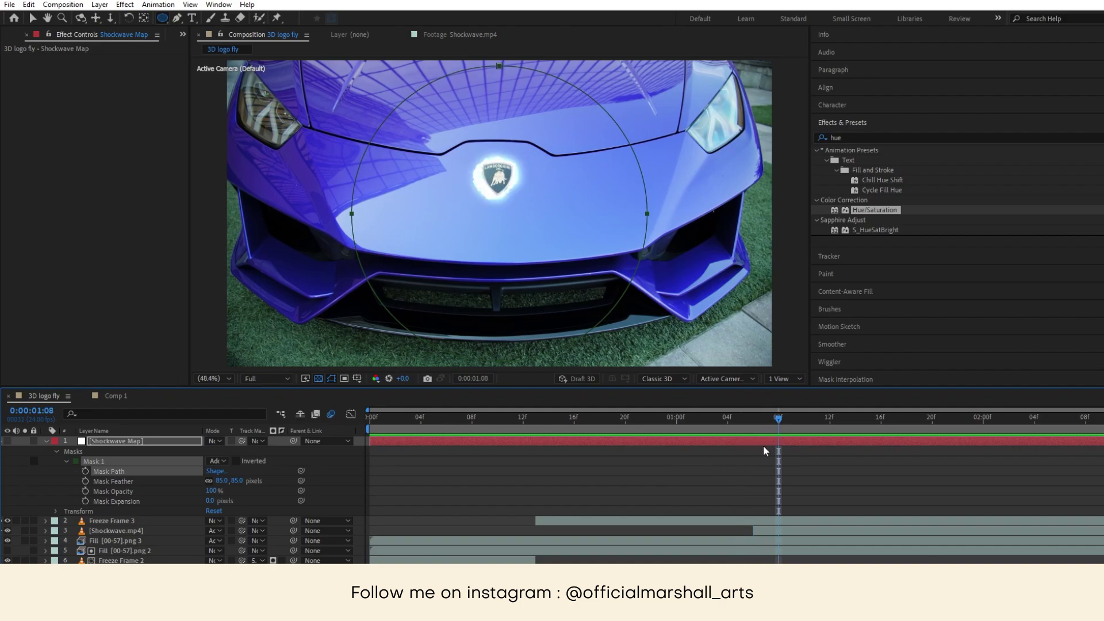
{"action": "key", "text": "alt+bracketleft"}
{"action": "left_click", "coordinate": [762, 450]}
{"action": "key", "text": "ctrl+Up"}
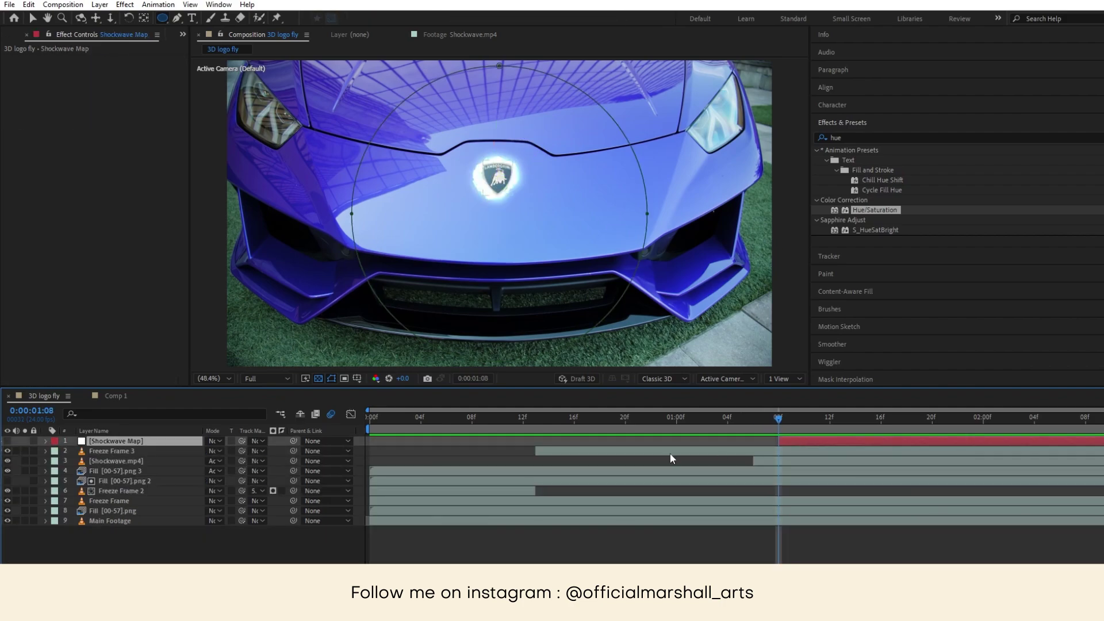
{"action": "left_click", "coordinate": [7, 441]}
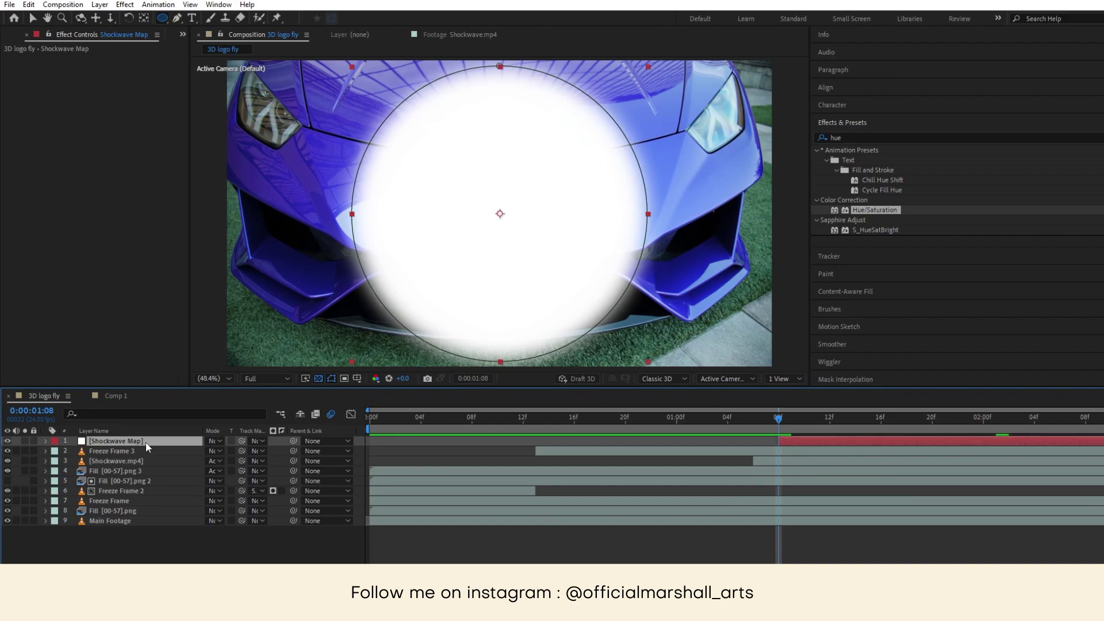
- Expand Shockwave Map's properties down to Mask 1
{"action": "left_click", "coordinate": [45, 441]}
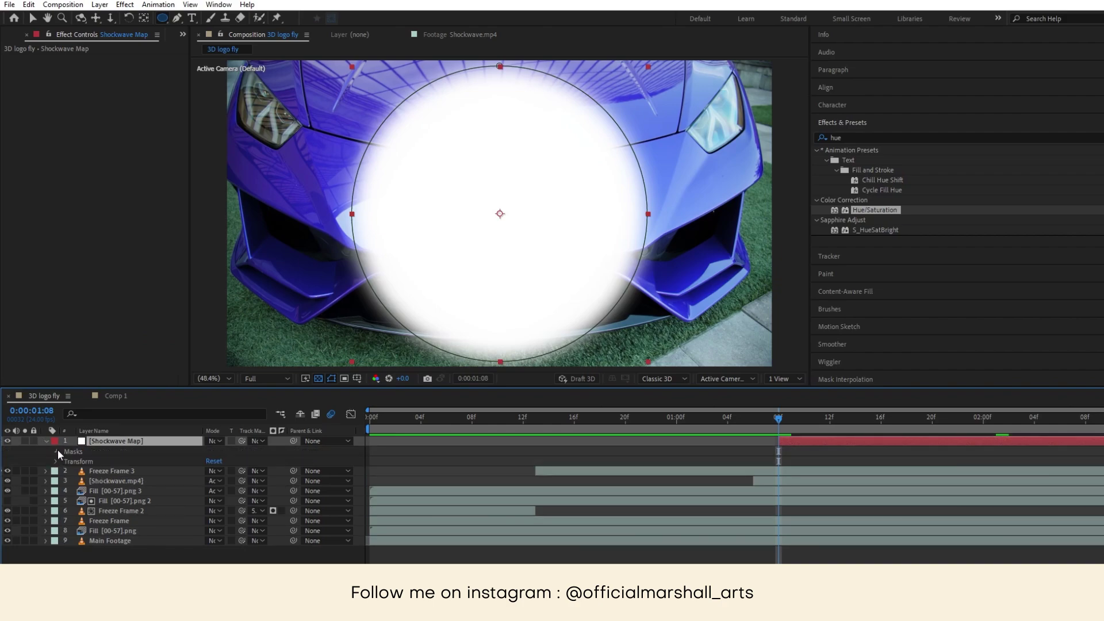
{"action": "left_click", "coordinate": [56, 452]}
{"action": "left_click", "coordinate": [66, 461]}
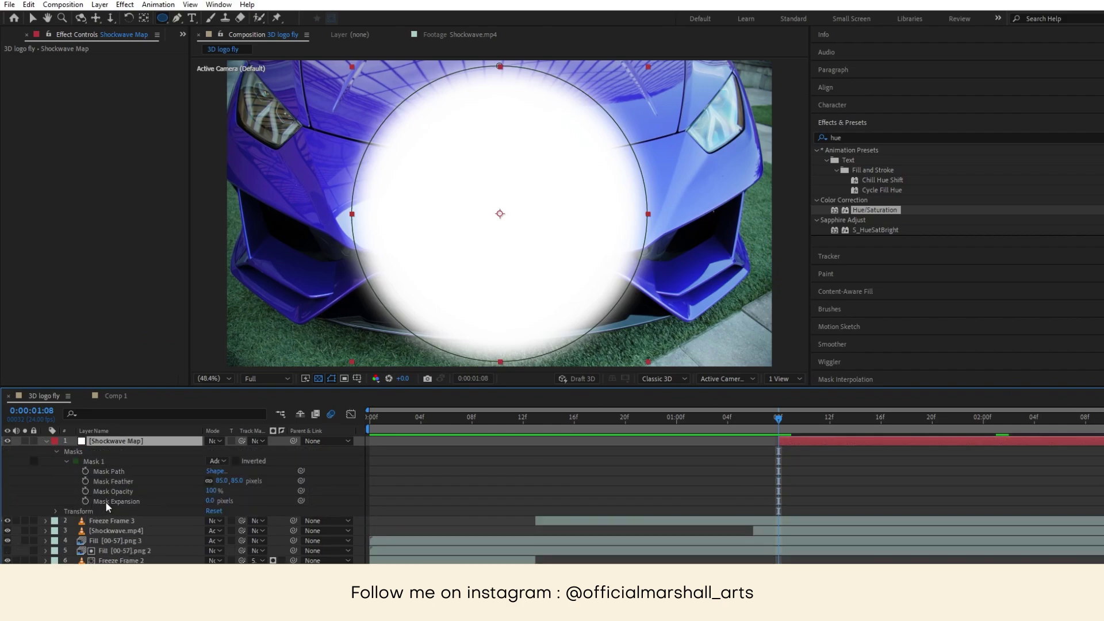
- Keyframe Mask 1 Expansion from -522 px at 1:08 to 643 px around 1:20
{"action": "left_click", "coordinate": [85, 502]}
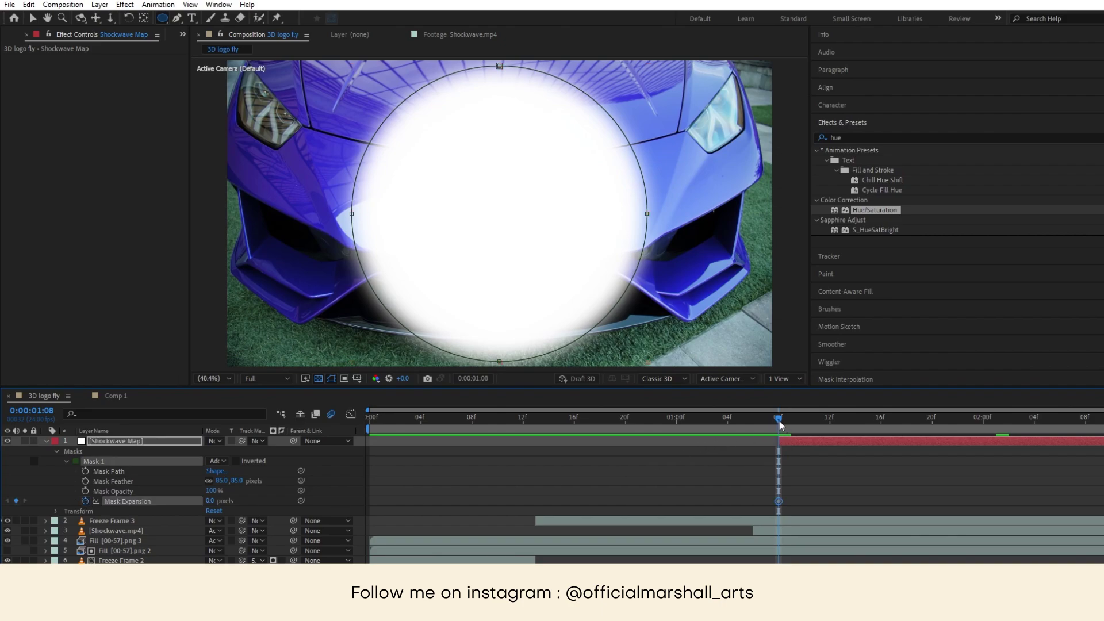
{"action": "left_click_drag", "start_coordinate": [779, 420], "coordinate": [919, 433]}
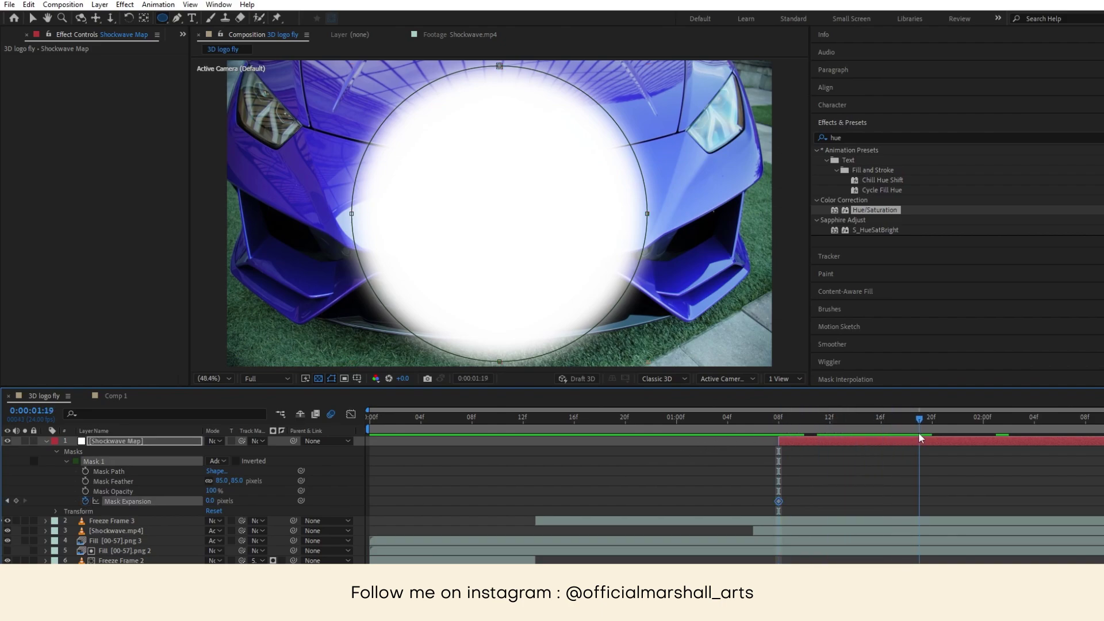
{"action": "left_click", "coordinate": [8, 503]}
{"action": "left_click_drag", "start_coordinate": [212, 502], "coordinate": [46, 509]}
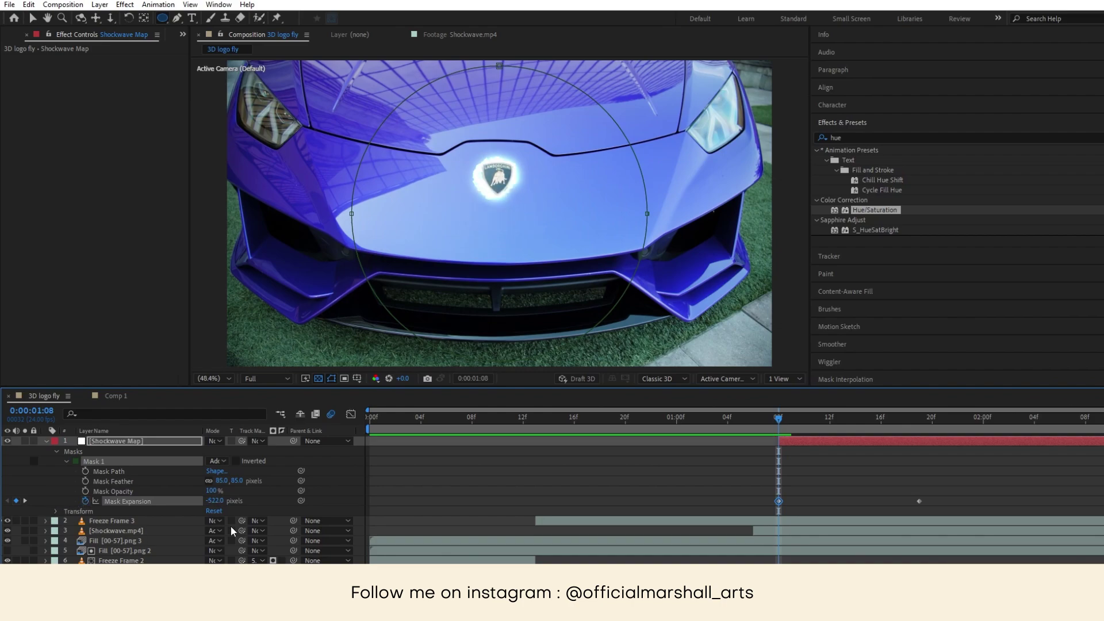
{"action": "left_click_drag", "start_coordinate": [780, 430], "coordinate": [917, 440]}
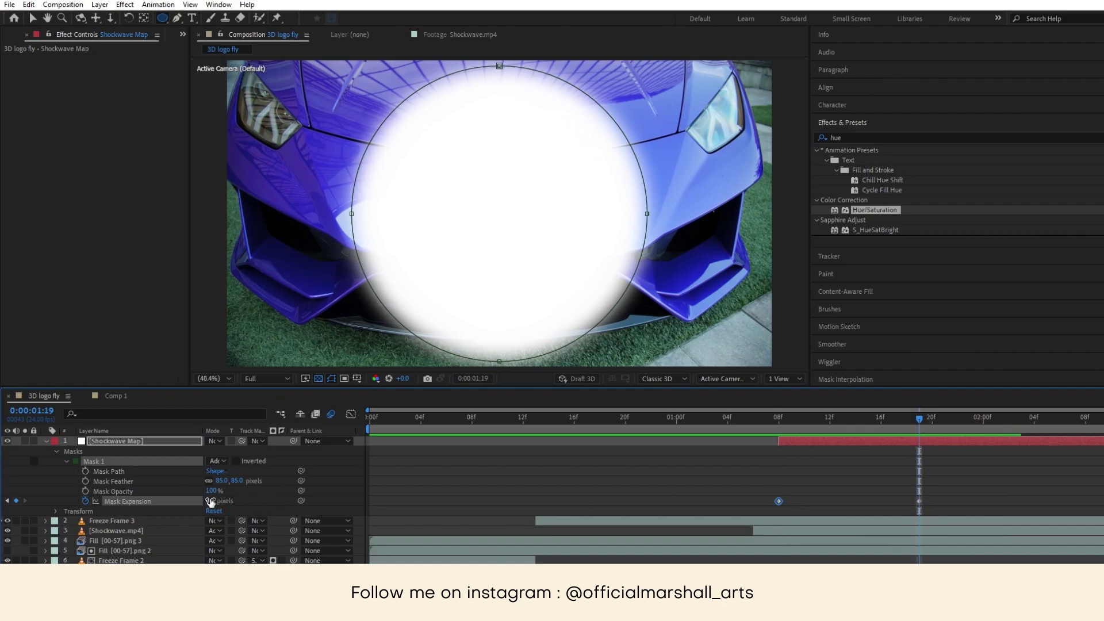
{"action": "left_click_drag", "start_coordinate": [211, 502], "coordinate": [583, 497]}
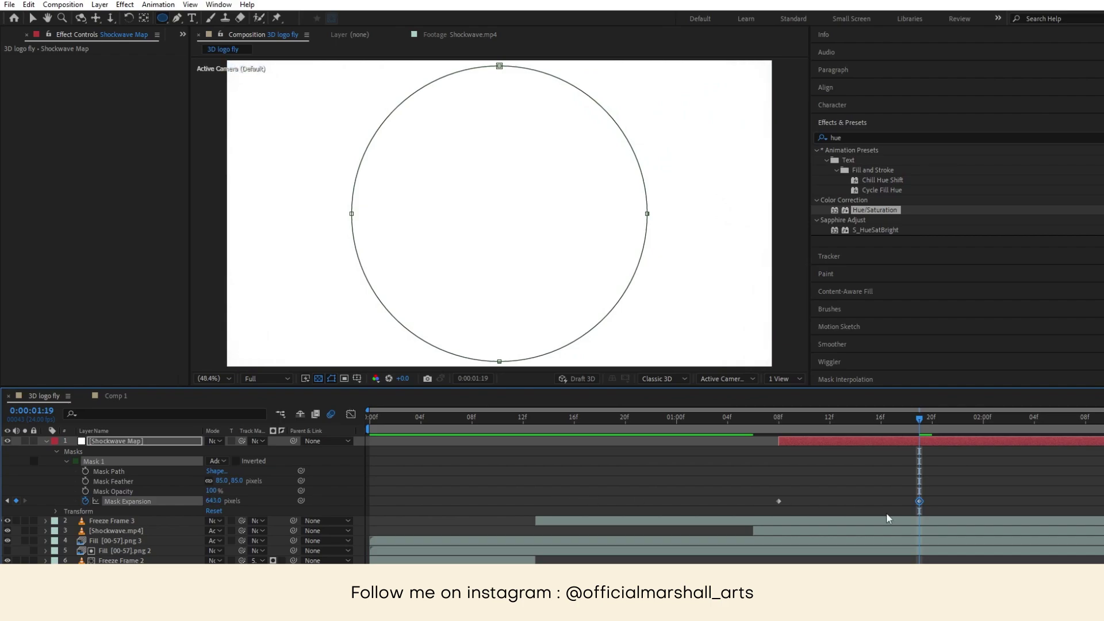
{"action": "left_click_drag", "start_coordinate": [919, 501], "coordinate": [933, 502]}
{"action": "left_click_drag", "start_coordinate": [846, 419], "coordinate": [855, 437]}
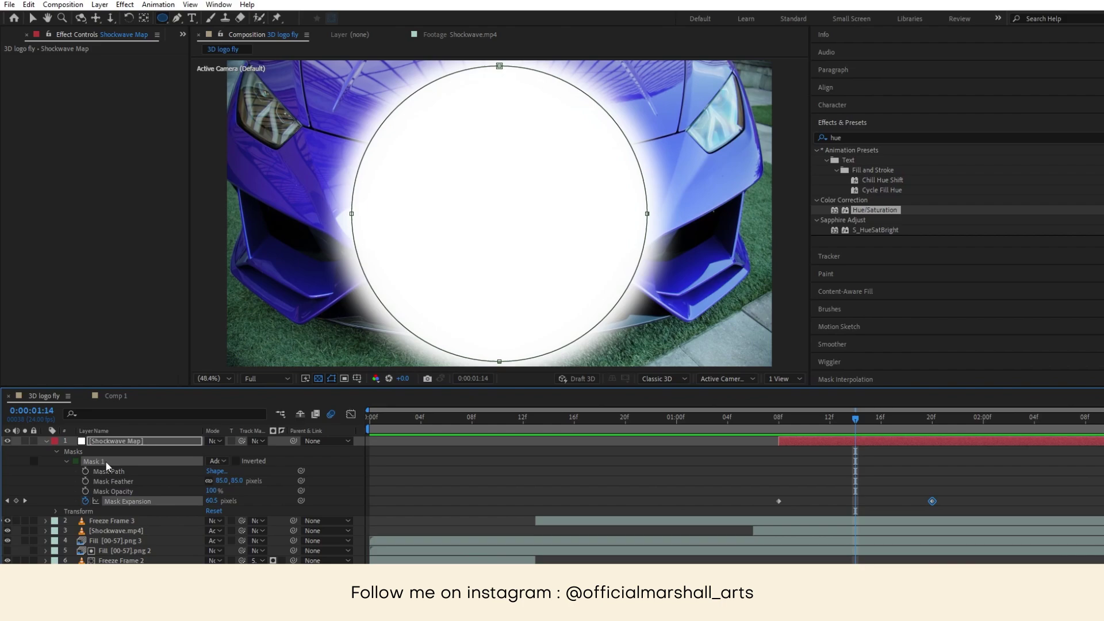
- Duplicate Mask 1, delay Mask 2's expansion keyframes slightly, and set it to Subtract
{"action": "key", "text": "ctrl+d"}
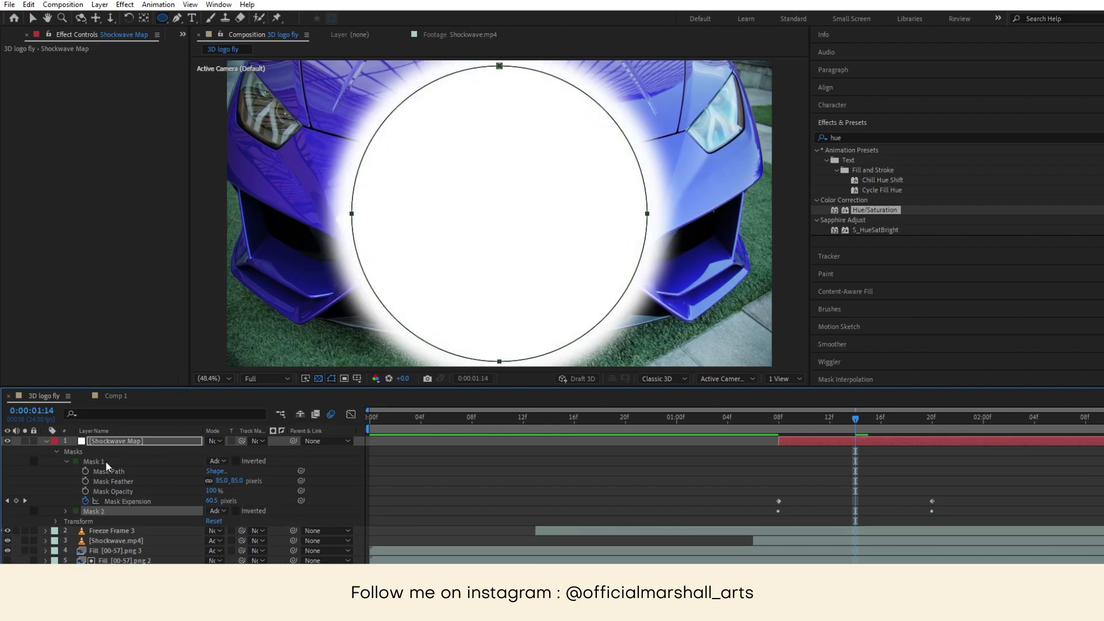
{"action": "left_click", "coordinate": [64, 510]}
{"action": "left_click_drag", "start_coordinate": [758, 544], "coordinate": [989, 562]}
{"action": "left_click_drag", "start_coordinate": [781, 552], "coordinate": [819, 558]}
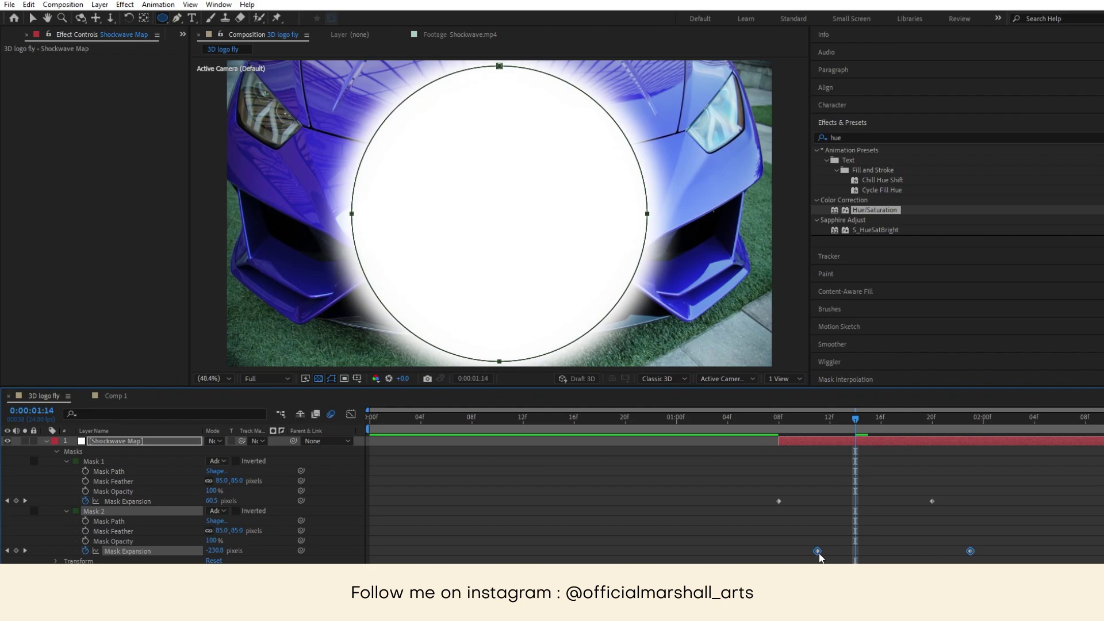
{"action": "left_click", "coordinate": [217, 511]}
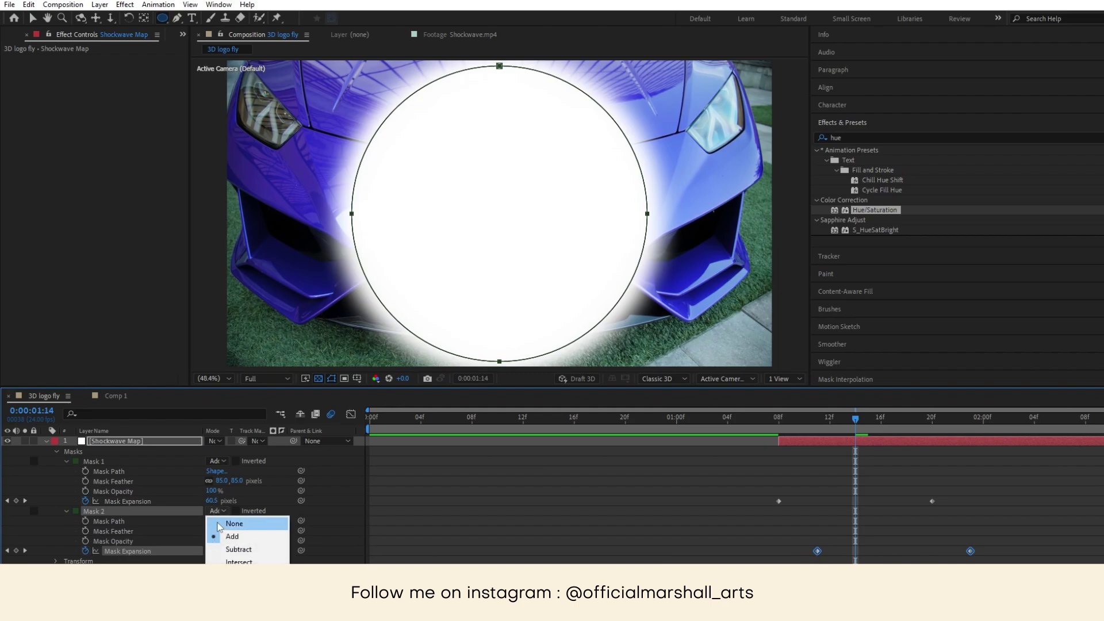
{"action": "left_click", "coordinate": [226, 551]}
{"action": "left_click_drag", "start_coordinate": [823, 556], "coordinate": [803, 556]}
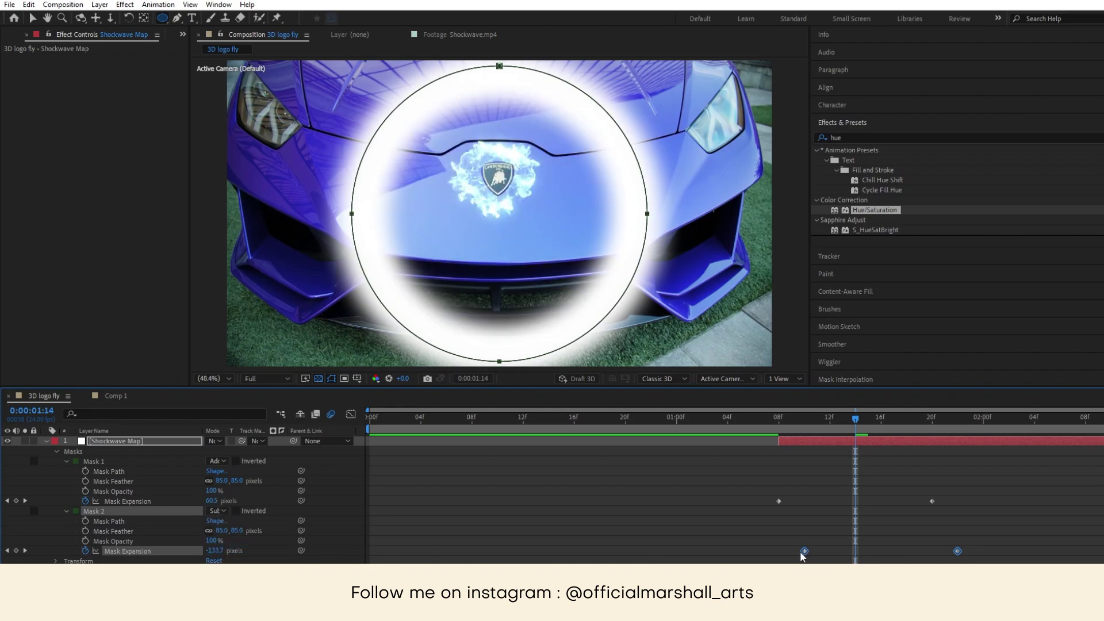
- Set Mask 2's feather to 78 pixels and adjust its expansion to form a ring
{"action": "left_click_drag", "start_coordinate": [791, 419], "coordinate": [855, 419]}
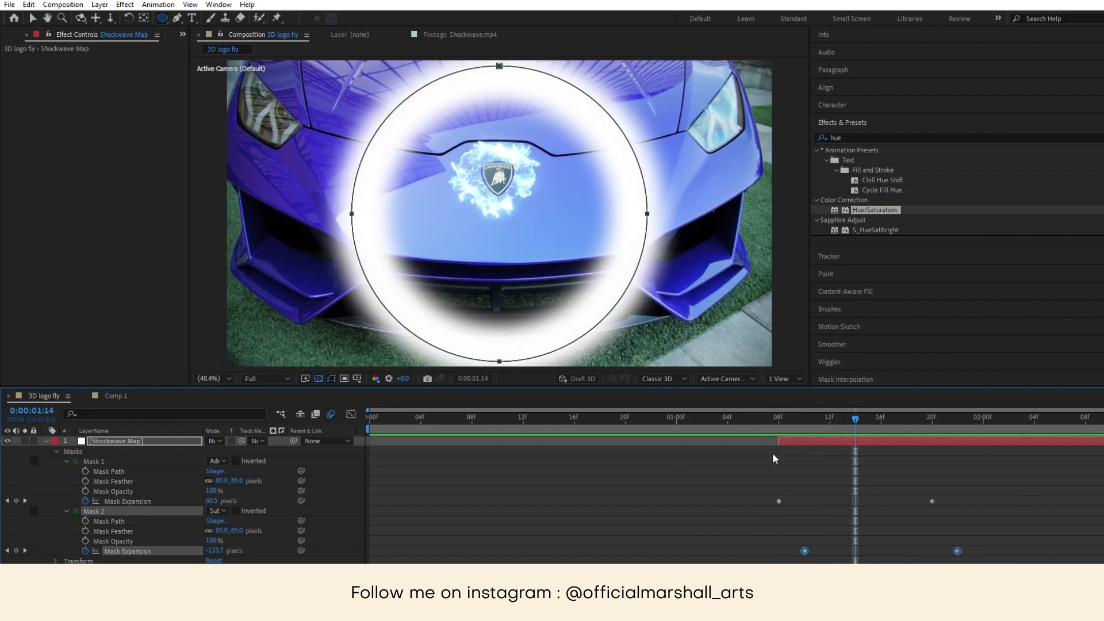
{"action": "left_click", "coordinate": [251, 533]}
{"action": "left_click_drag", "start_coordinate": [252, 533], "coordinate": [236, 534]}
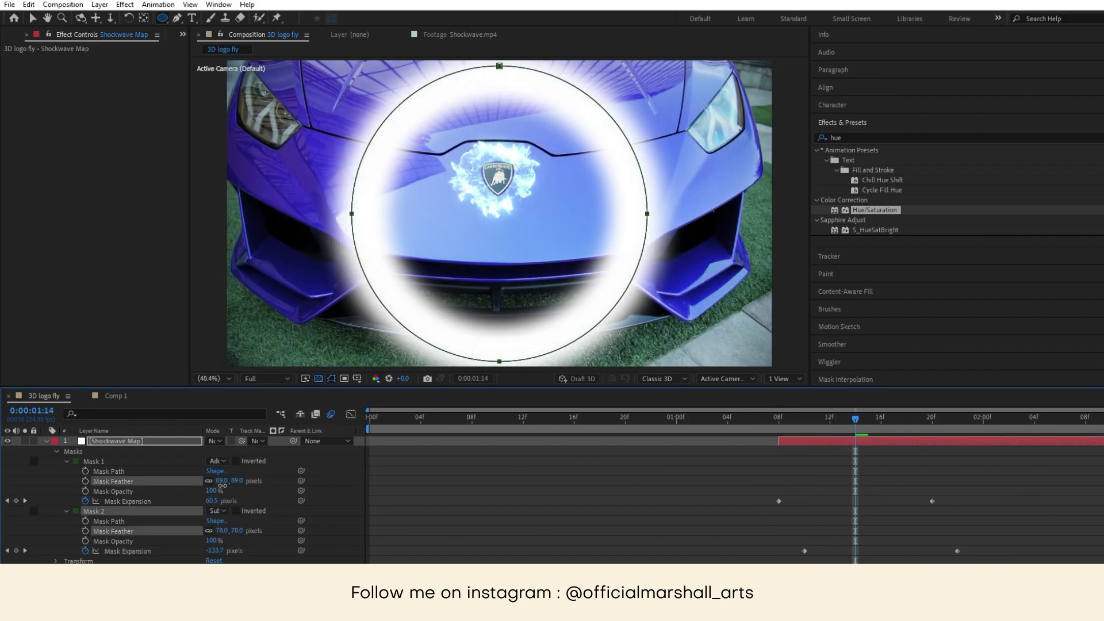
{"action": "left_click_drag", "start_coordinate": [214, 551], "coordinate": [299, 551]}
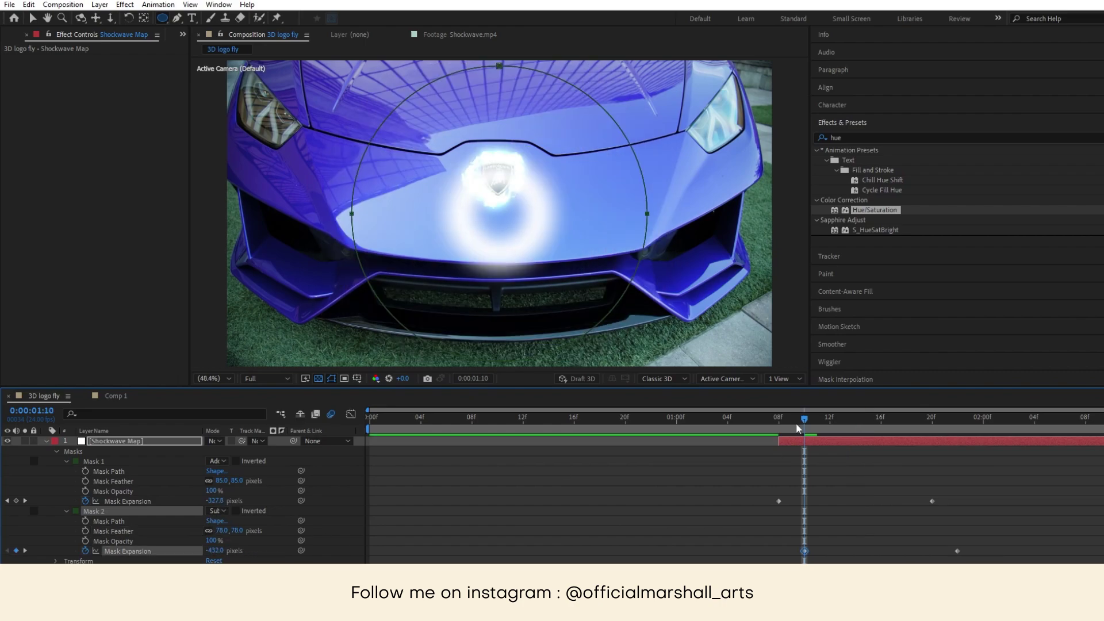
{"action": "left_click_drag", "start_coordinate": [796, 423], "coordinate": [971, 455]}
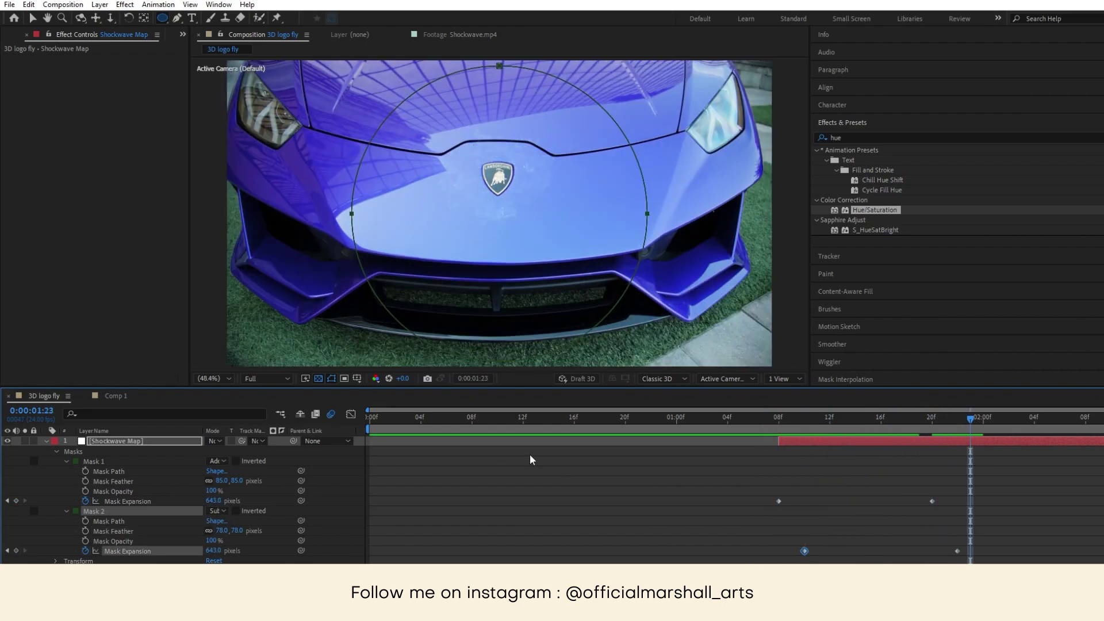
- Move the Shockwave Map ring so it centres on the badge
{"action": "left_click", "coordinate": [46, 441]}
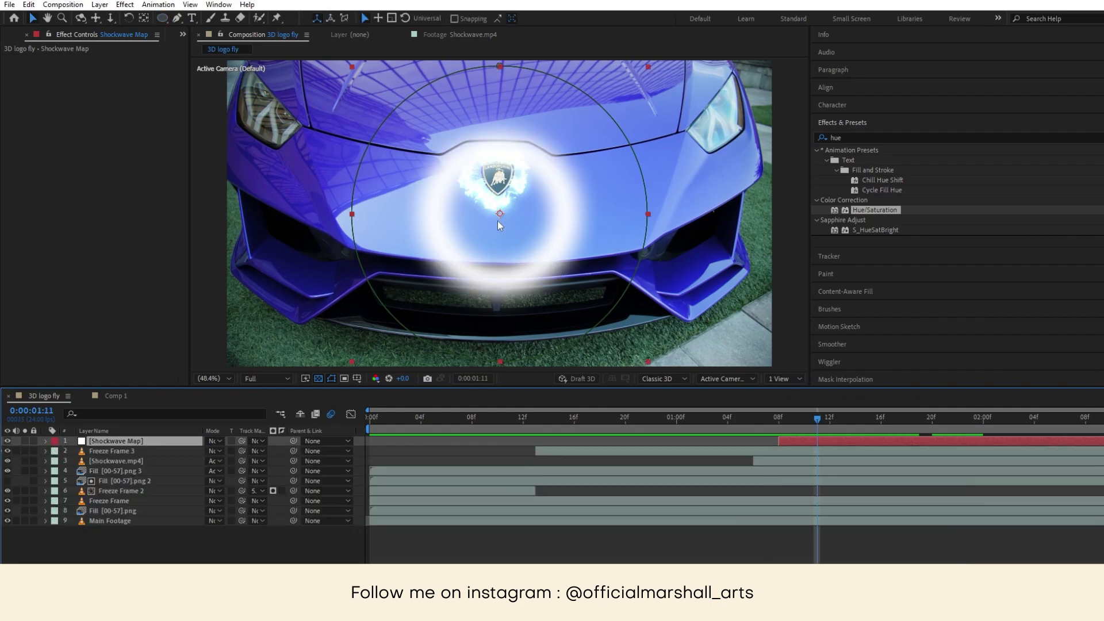
{"action": "left_click_drag", "start_coordinate": [499, 223], "coordinate": [495, 182]}
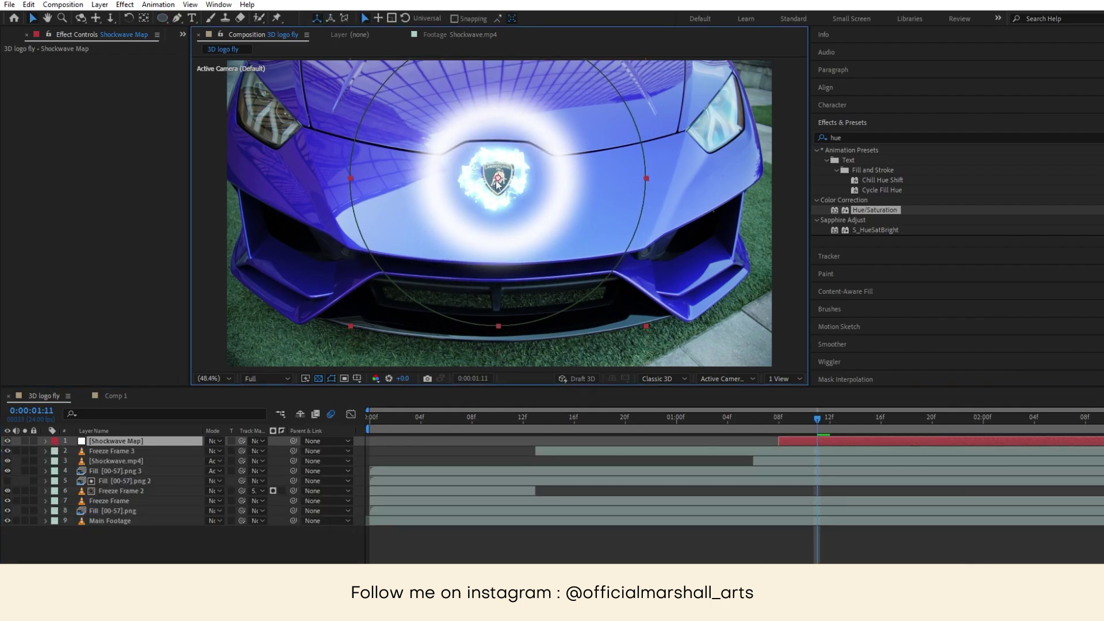
{"action": "key", "text": "t"}
{"action": "left_click_drag", "start_coordinate": [844, 415], "coordinate": [853, 437]}
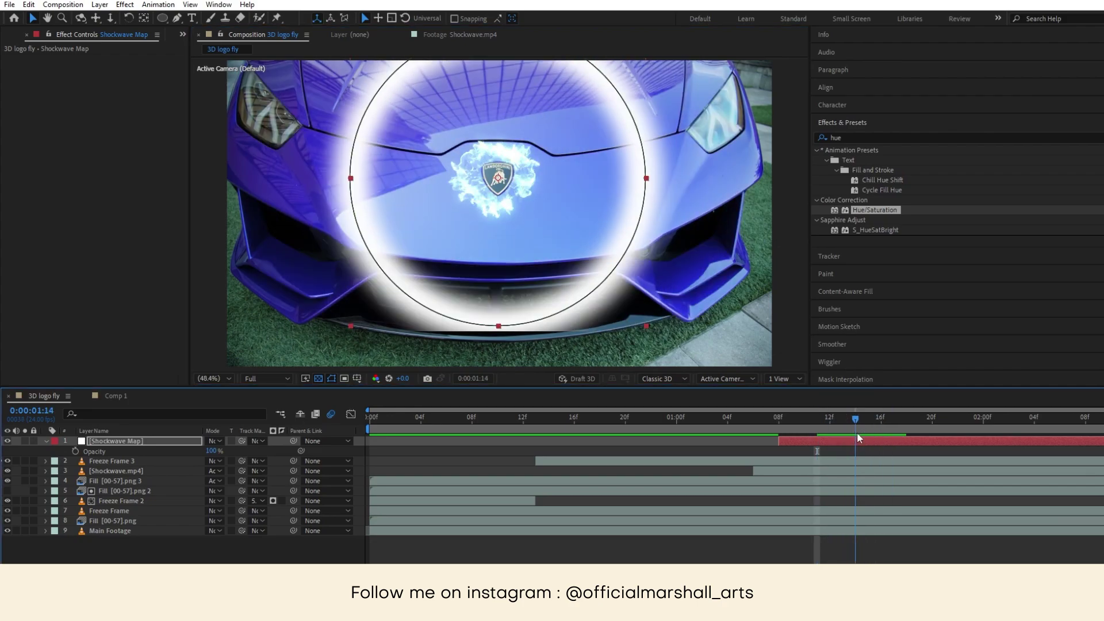
- Scale the Shockwave Map layer to 126%
{"action": "key", "text": "s"}
{"action": "left_click_drag", "start_coordinate": [220, 453], "coordinate": [763, 434]}
{"action": "key", "text": "space"}
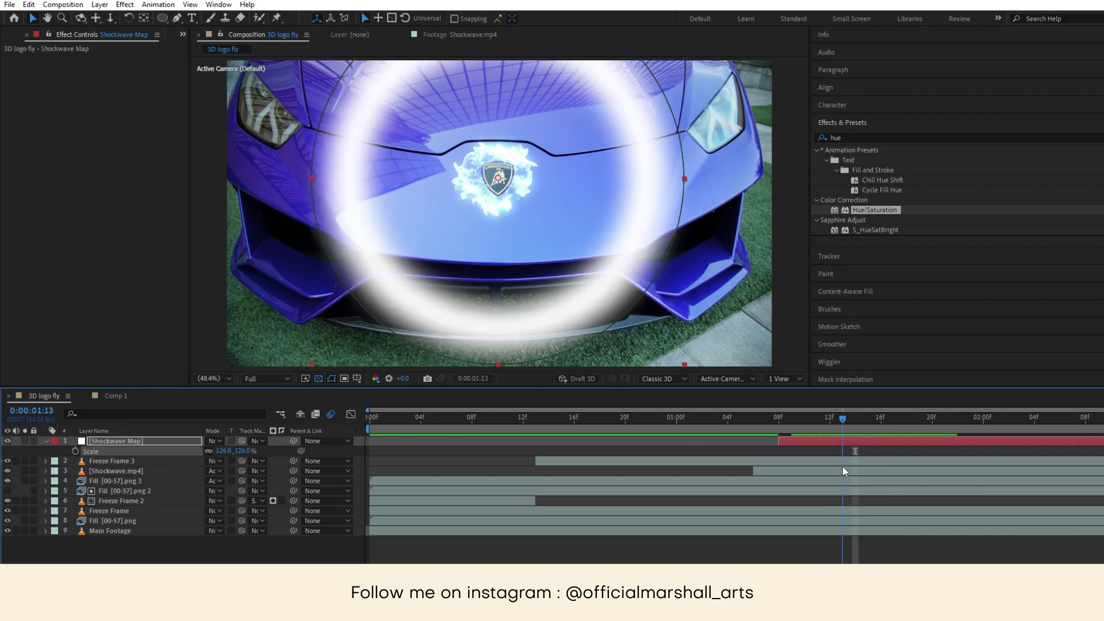
{"action": "key", "text": "space"}
- Keyframe opacity from 100% at 0:00:01:14 to 0% at 0:00:01:19
{"action": "key", "text": "alt+shift+t"}
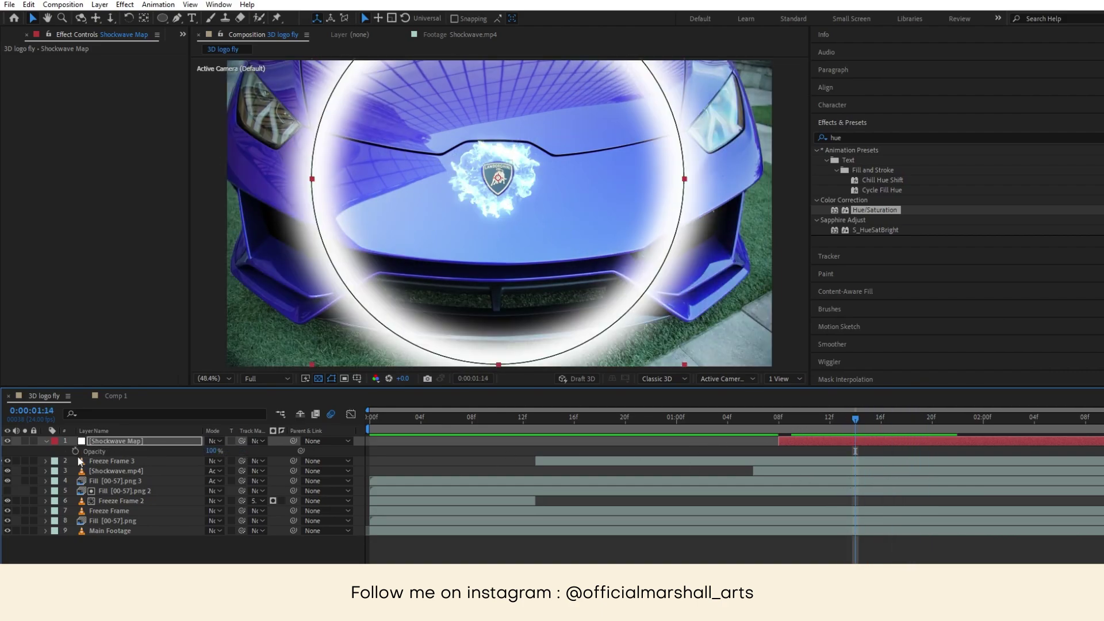
{"action": "left_click_drag", "start_coordinate": [859, 420], "coordinate": [919, 420]}
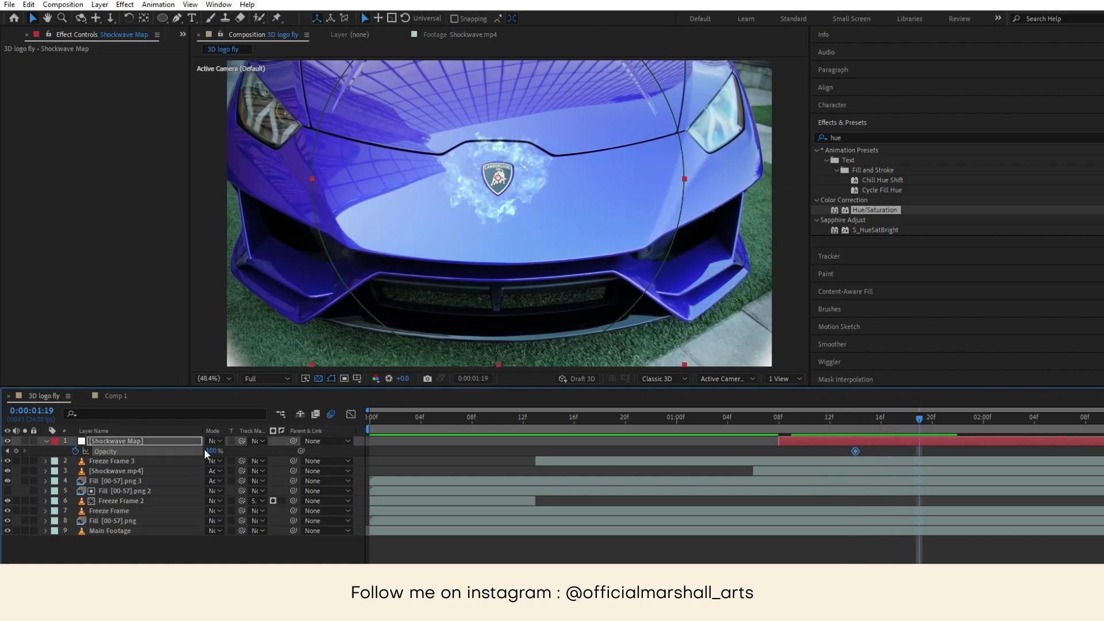
{"action": "left_click_drag", "start_coordinate": [169, 445], "coordinate": [61, 446]}
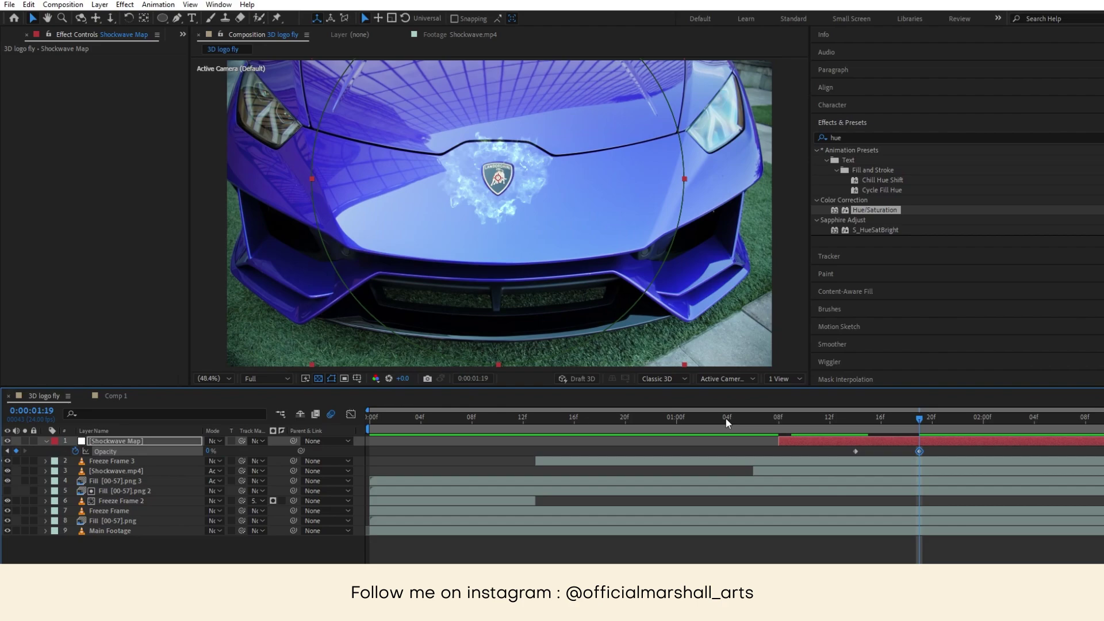
- Split Freeze Frame at 1:08, set Freeze Frame 4's Mask 1 to None, and unsolo it
{"action": "left_click", "coordinate": [778, 419]}
{"action": "left_click", "coordinate": [784, 499]}
{"action": "key", "text": "ctrl+shift+d"}
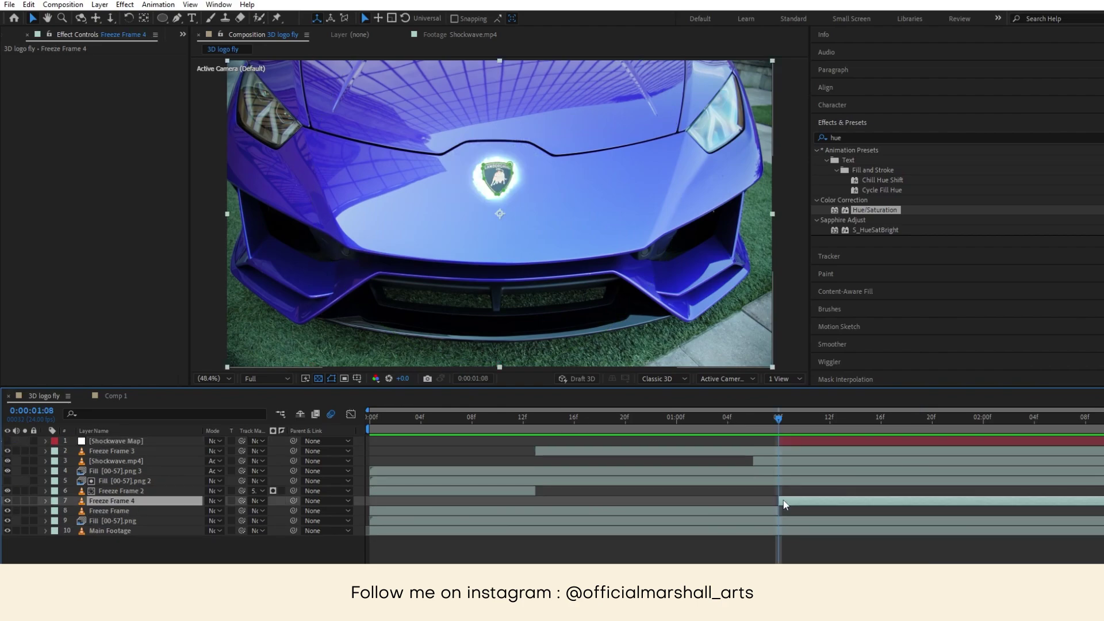
{"action": "key", "text": "m"}
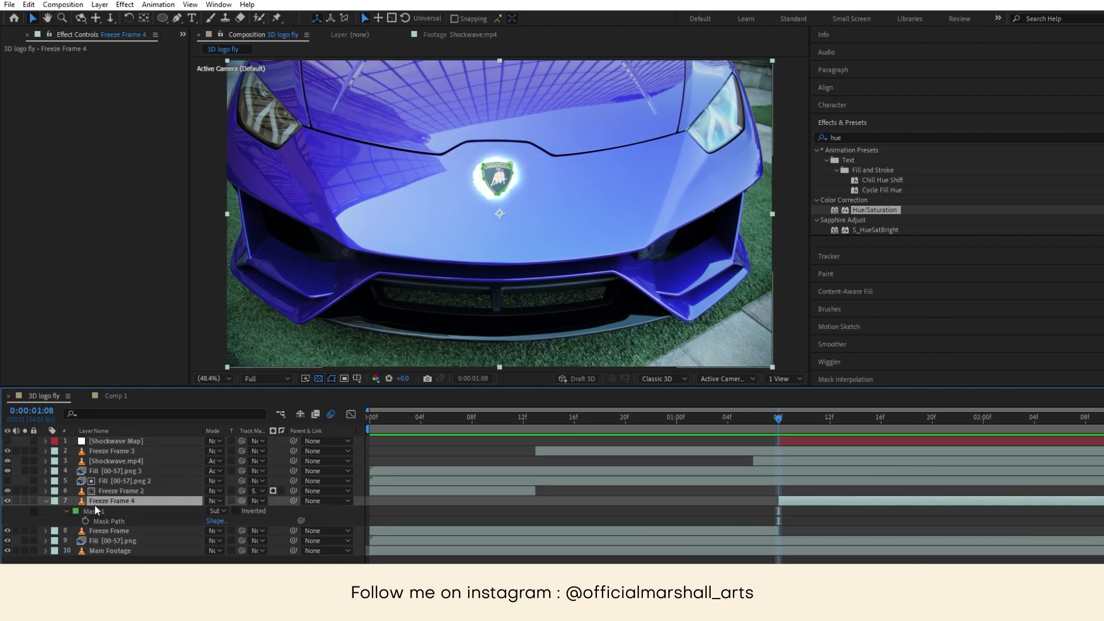
{"action": "left_click", "coordinate": [95, 509]}
{"action": "left_click", "coordinate": [218, 511]}
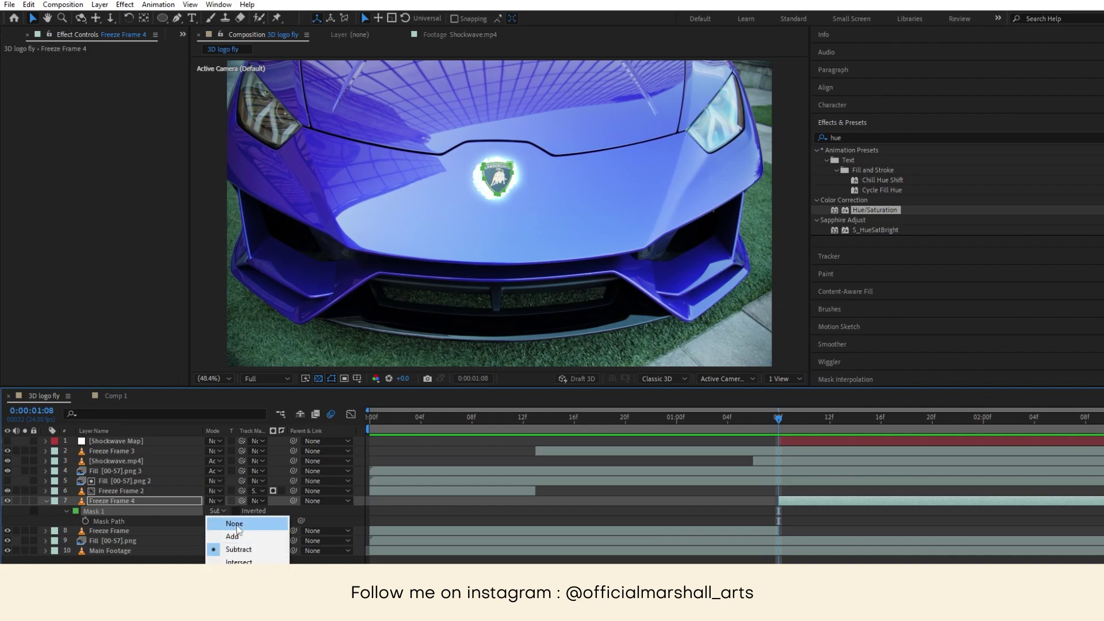
{"action": "left_click", "coordinate": [236, 528]}
{"action": "left_click", "coordinate": [46, 501]}
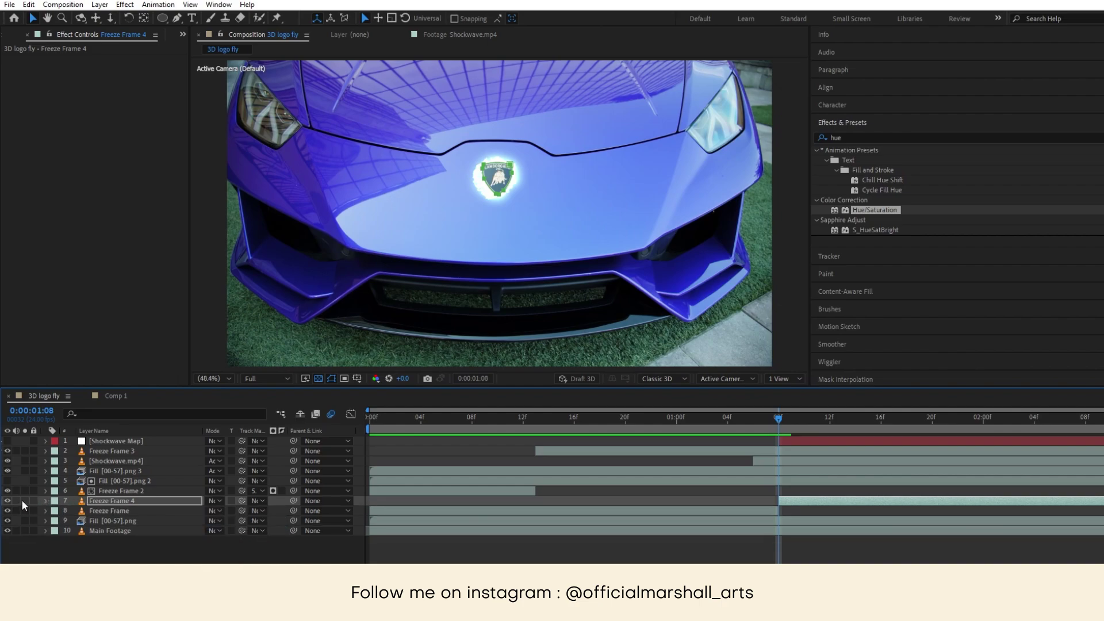
{"action": "left_click", "coordinate": [26, 500]}
- Apply Displacement Map from Shockwave Map's masks, Stretch Map to Fit, max vertical 134
{"action": "left_click", "coordinate": [817, 137]}
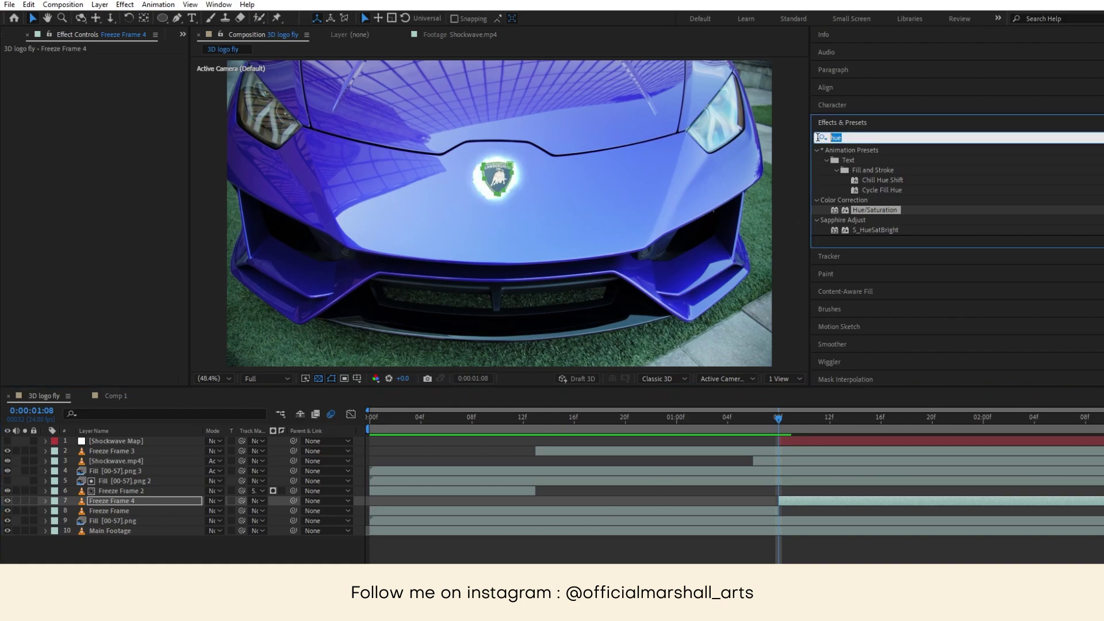
{"action": "type", "text": "di"}
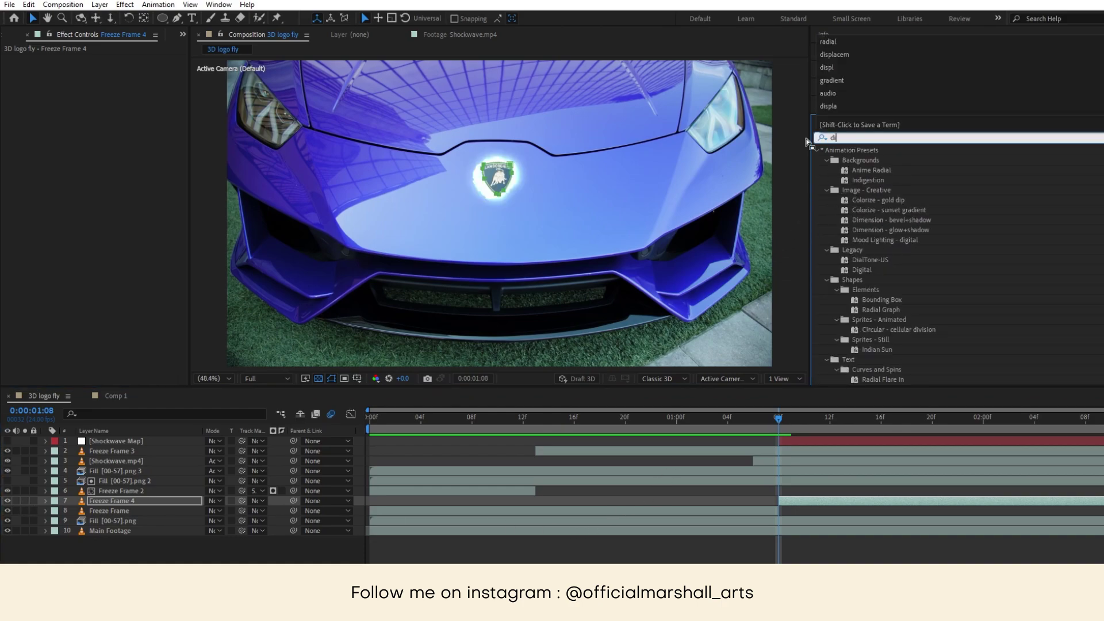
{"action": "type", "text": "splace"}
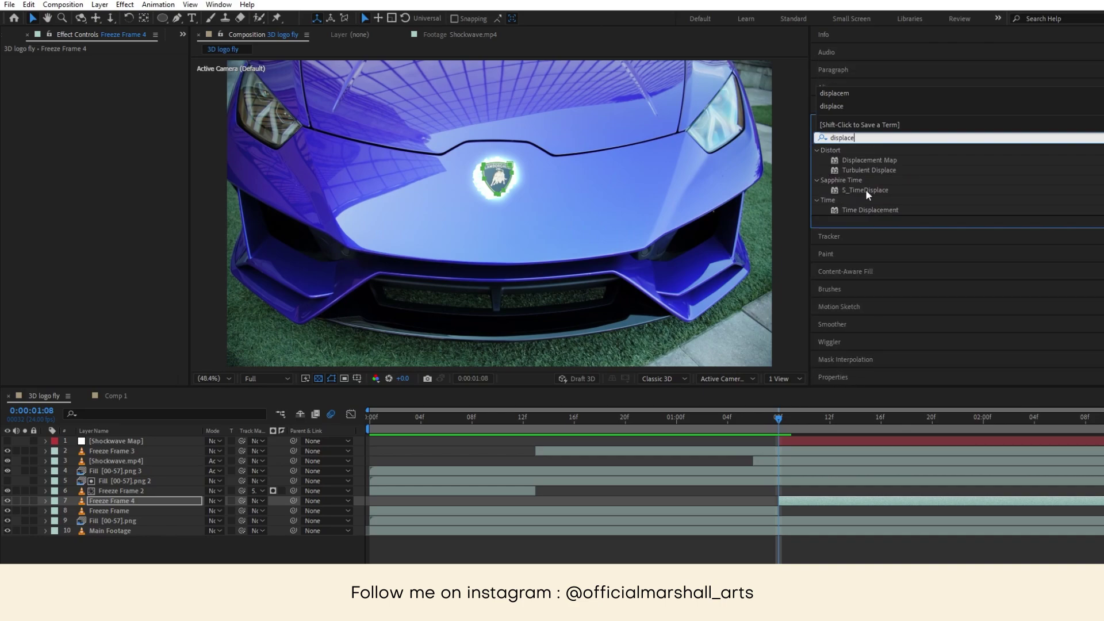
{"action": "left_click_drag", "start_coordinate": [866, 160], "coordinate": [796, 503]}
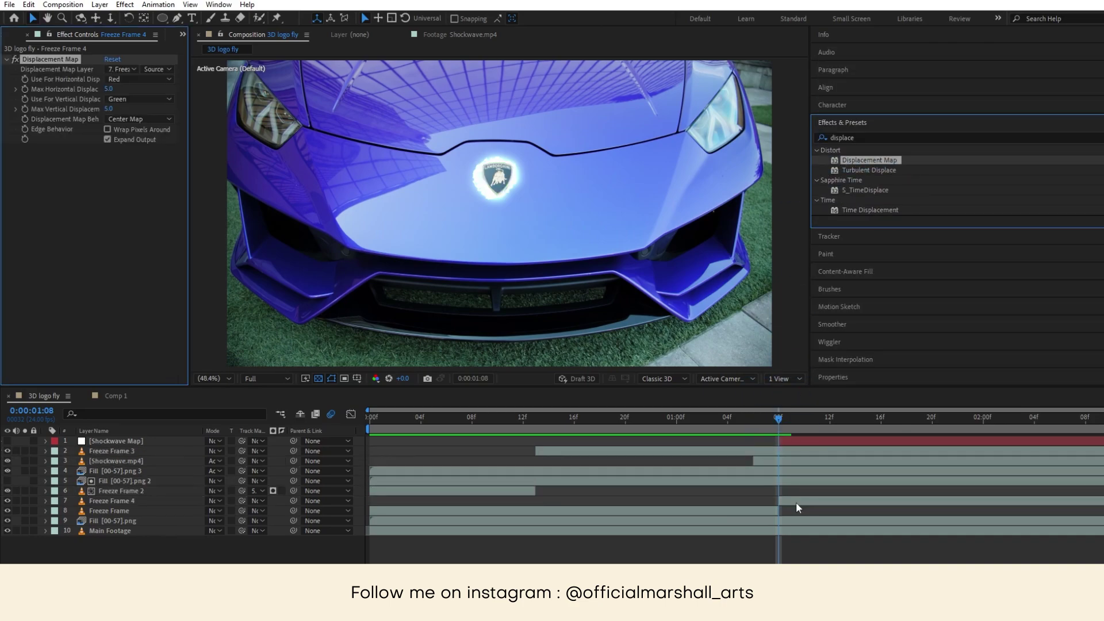
{"action": "left_click", "coordinate": [122, 68]}
{"action": "left_click", "coordinate": [139, 100]}
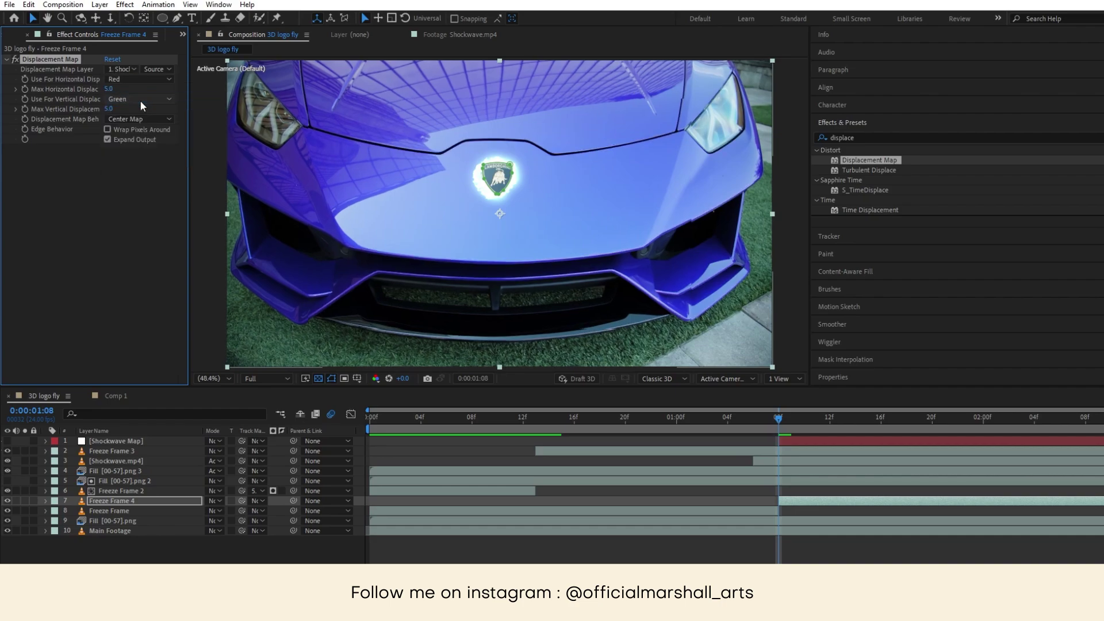
{"action": "left_click", "coordinate": [133, 119]}
{"action": "left_click", "coordinate": [138, 145]}
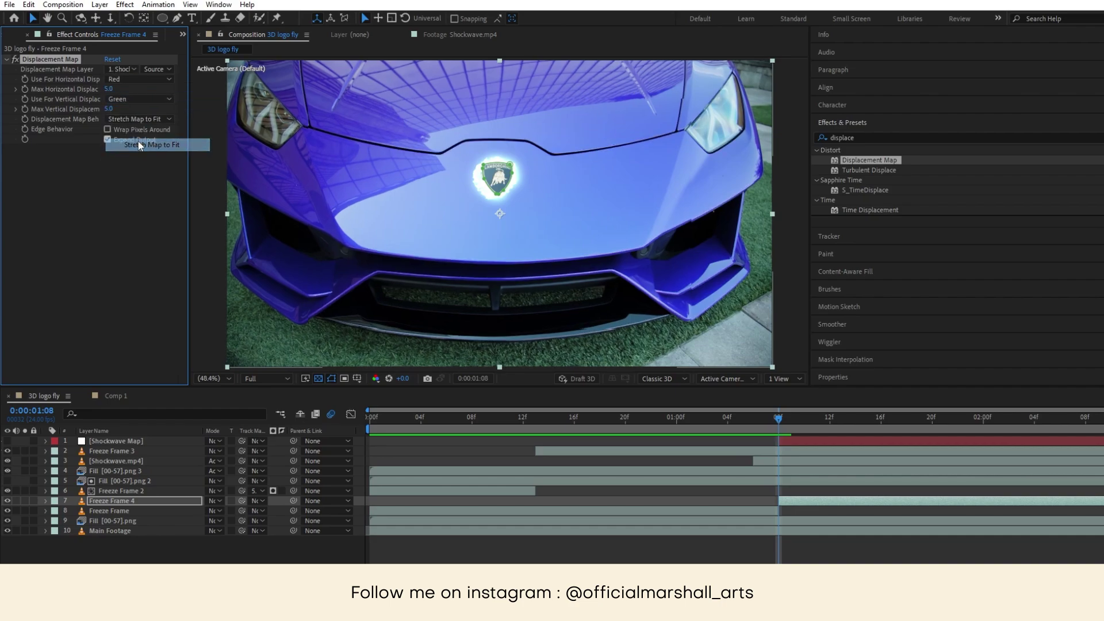
{"action": "left_click", "coordinate": [154, 69]}
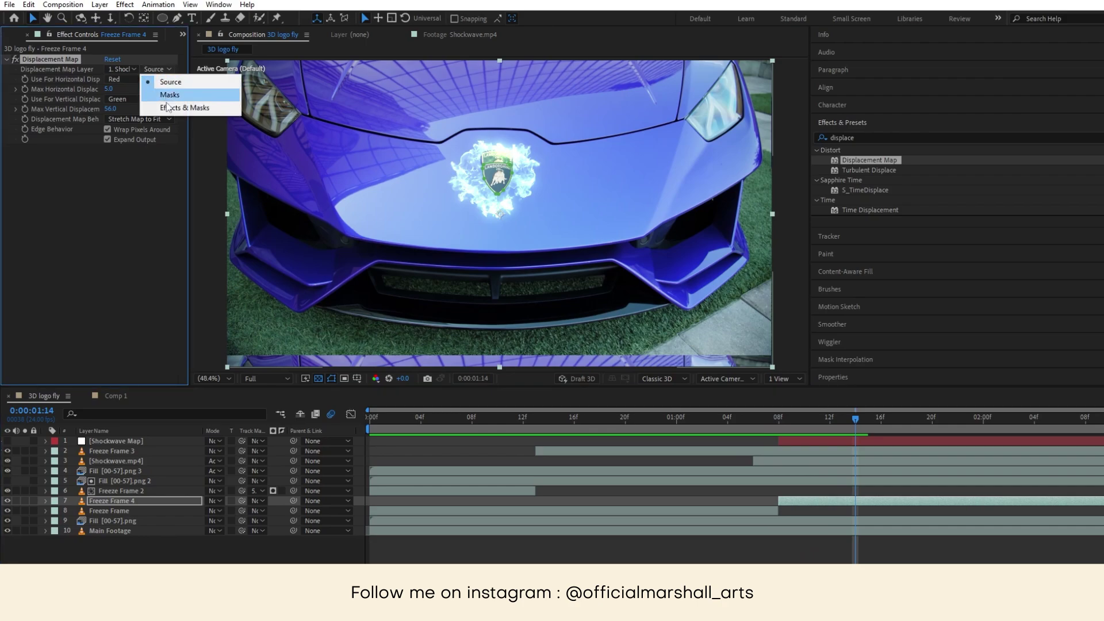
{"action": "left_click", "coordinate": [168, 95]}
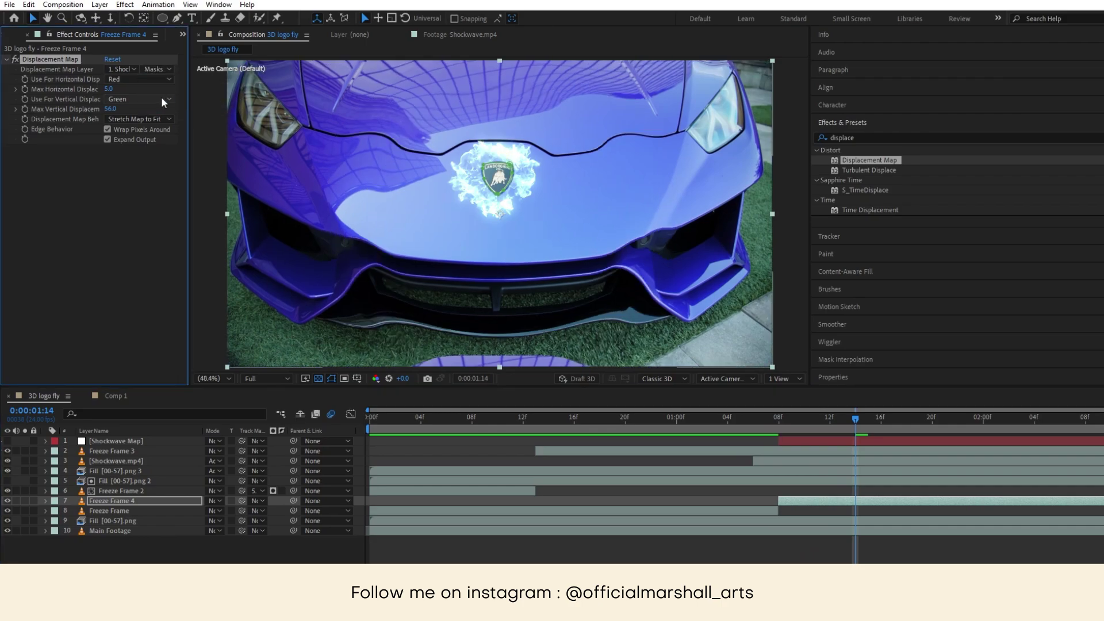
{"action": "mouse_move", "coordinate": [110, 108]}
{"action": "left_mouse_down"}
{"action": "mouse_move", "coordinate": [138, 119]}
{"action": "mouse_move", "coordinate": [112, 109]}
{"action": "left_mouse_up"}
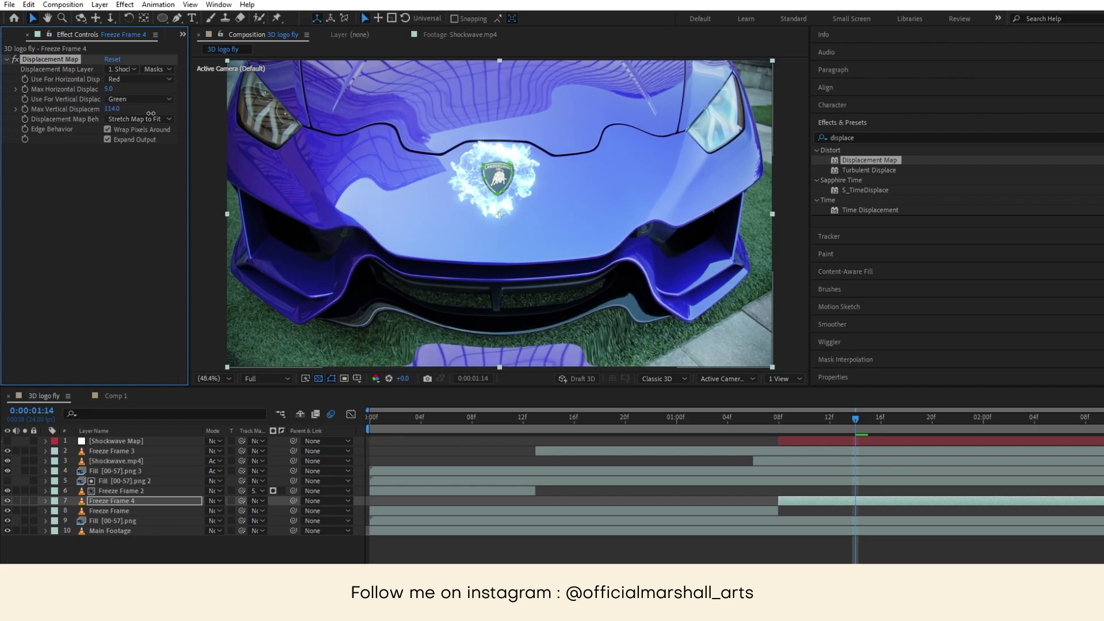
{"action": "mouse_move", "coordinate": [747, 430]}
{"action": "left_mouse_down"}
{"action": "mouse_move", "coordinate": [727, 430]}
{"action": "mouse_move", "coordinate": [771, 433]}
{"action": "mouse_move", "coordinate": [754, 432]}
{"action": "left_mouse_up"}
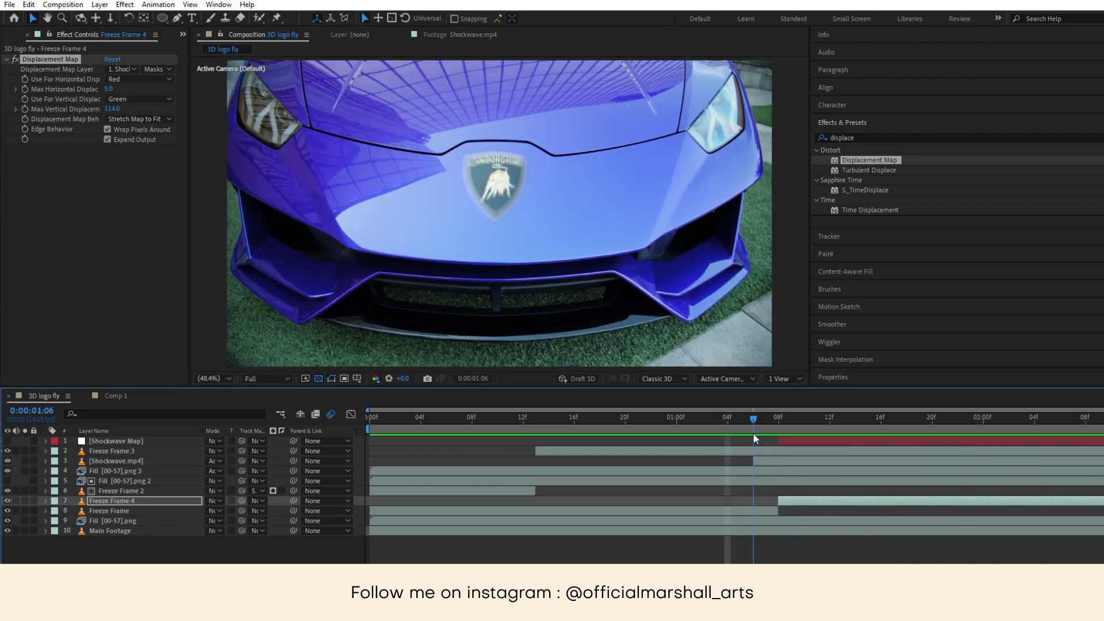
- Trim the Freeze Frame layer and slide Freeze Frame 4 and Shockwave Map earlier
{"action": "left_click_drag", "start_coordinate": [781, 511], "coordinate": [742, 499]}
{"action": "left_click_drag", "start_coordinate": [798, 444], "coordinate": [761, 446]}
{"action": "left_click_drag", "start_coordinate": [687, 424], "coordinate": [668, 425]}
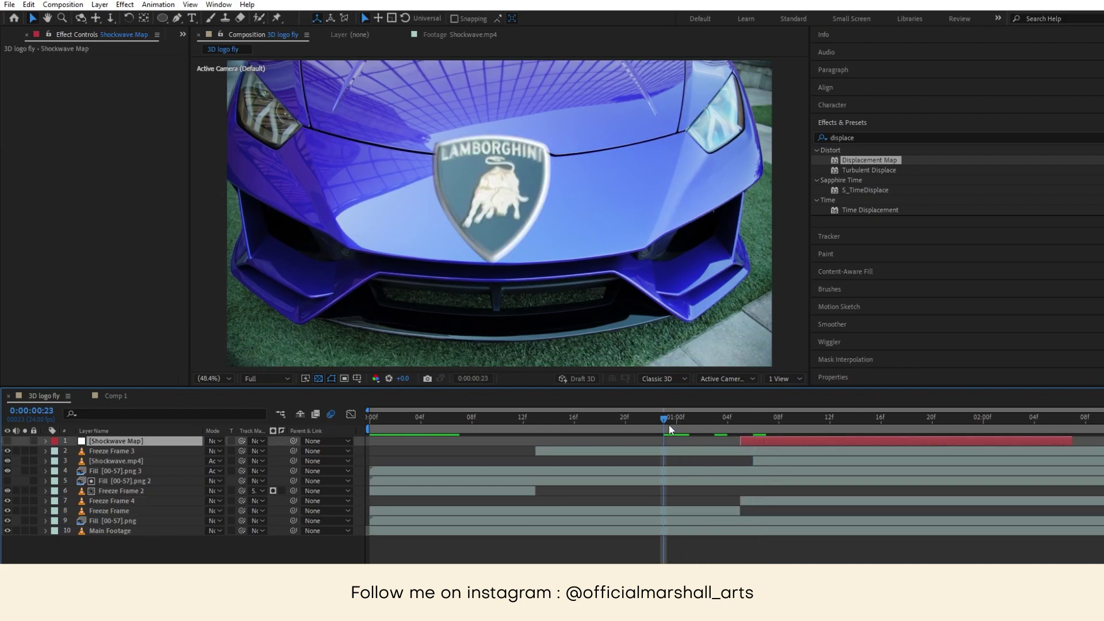
{"action": "key", "text": "space"}
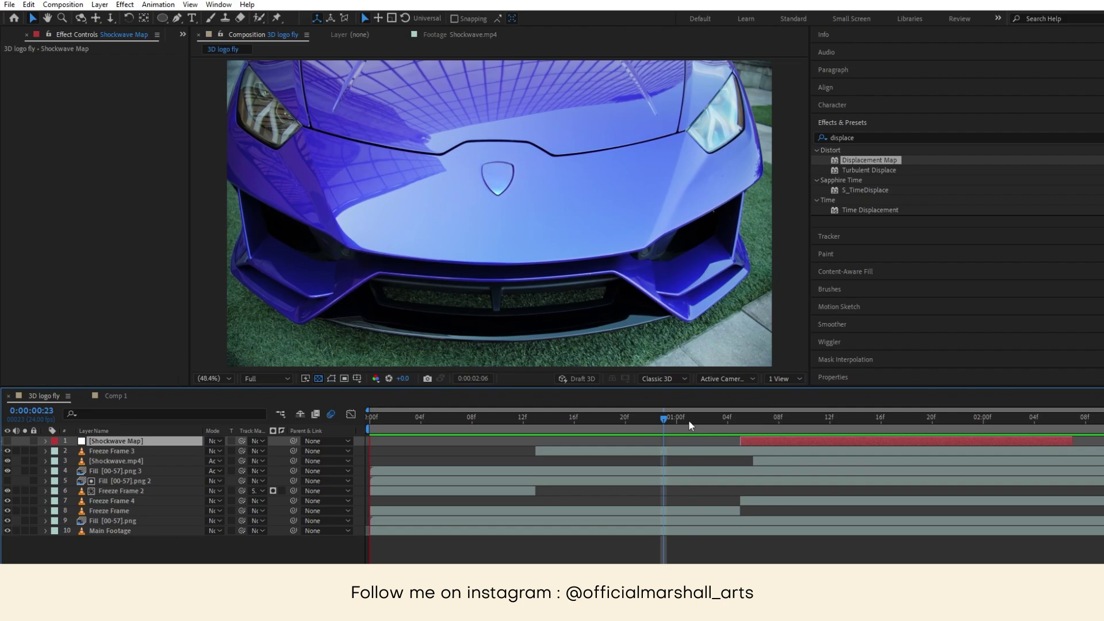
{"action": "key", "text": "space"}
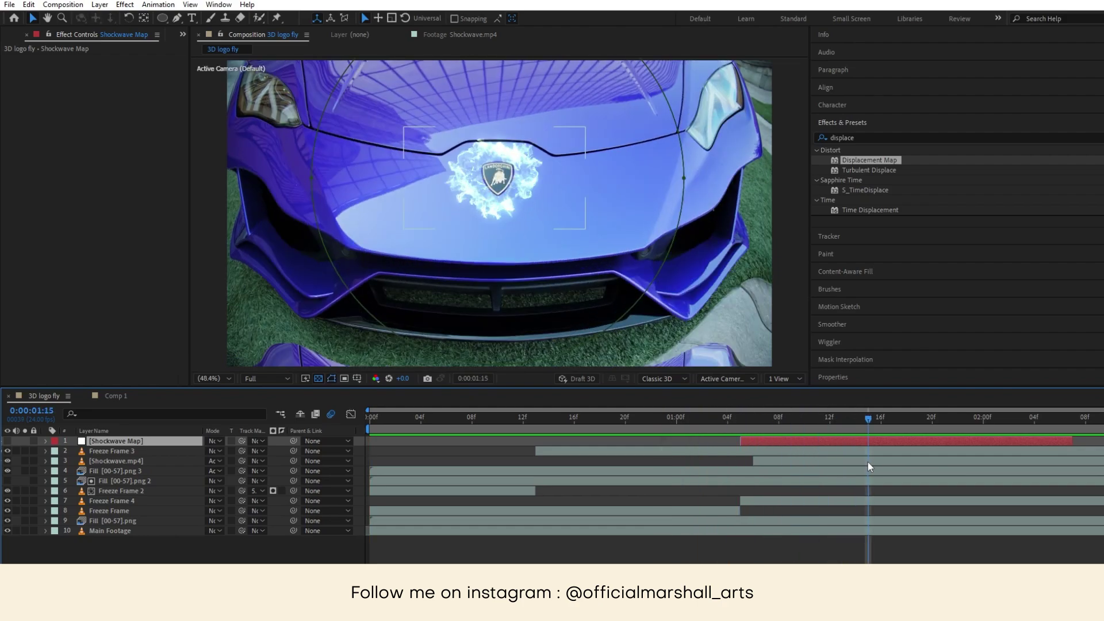
- Move Shockwave Map's Mask Expansion keyframes a few frames earlier
{"action": "key", "text": "u"}
{"action": "left_click_drag", "start_coordinate": [886, 456], "coordinate": [856, 460]}
{"action": "left_click_drag", "start_coordinate": [728, 418], "coordinate": [714, 419]}
{"action": "key", "text": "space"}
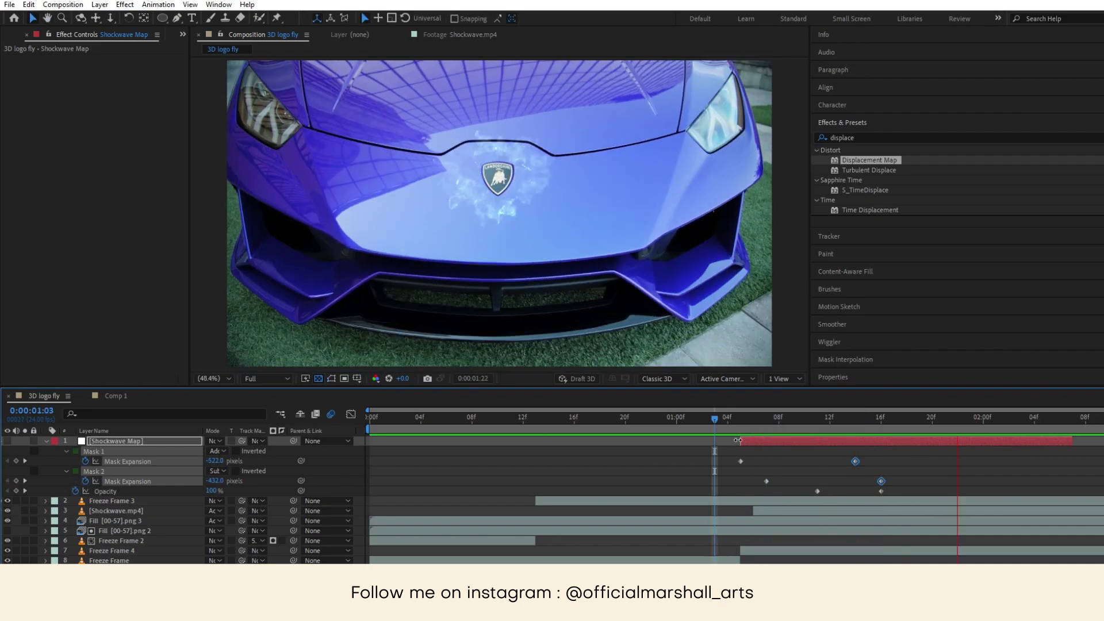
{"action": "key", "text": "u"}
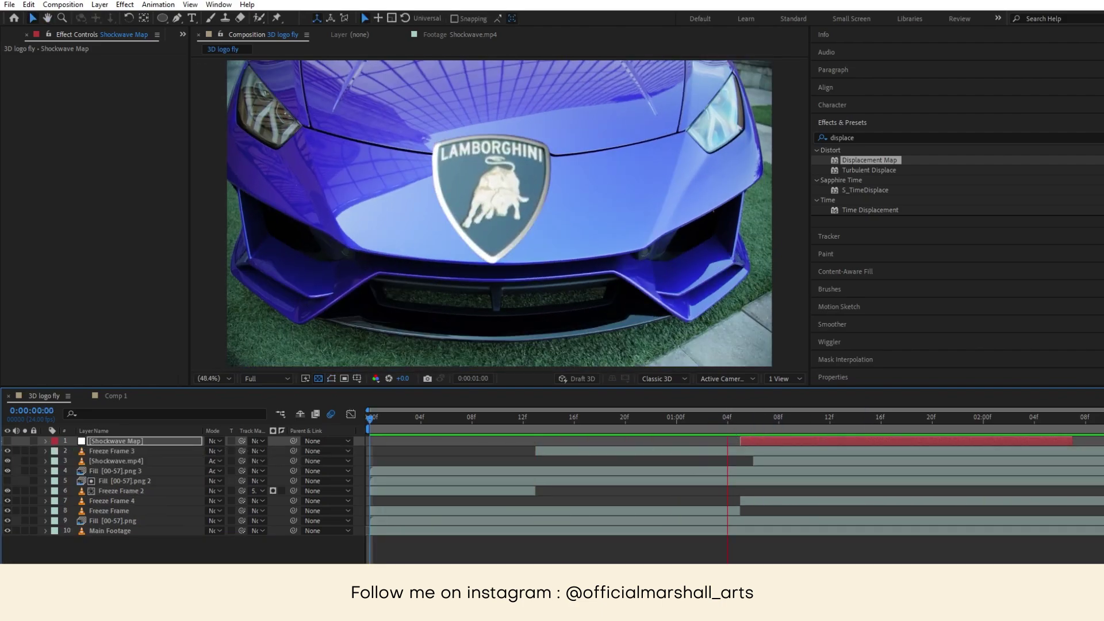
- Add a new adjustment layer on top of the stack
{"action": "right_click", "coordinate": [334, 554]}
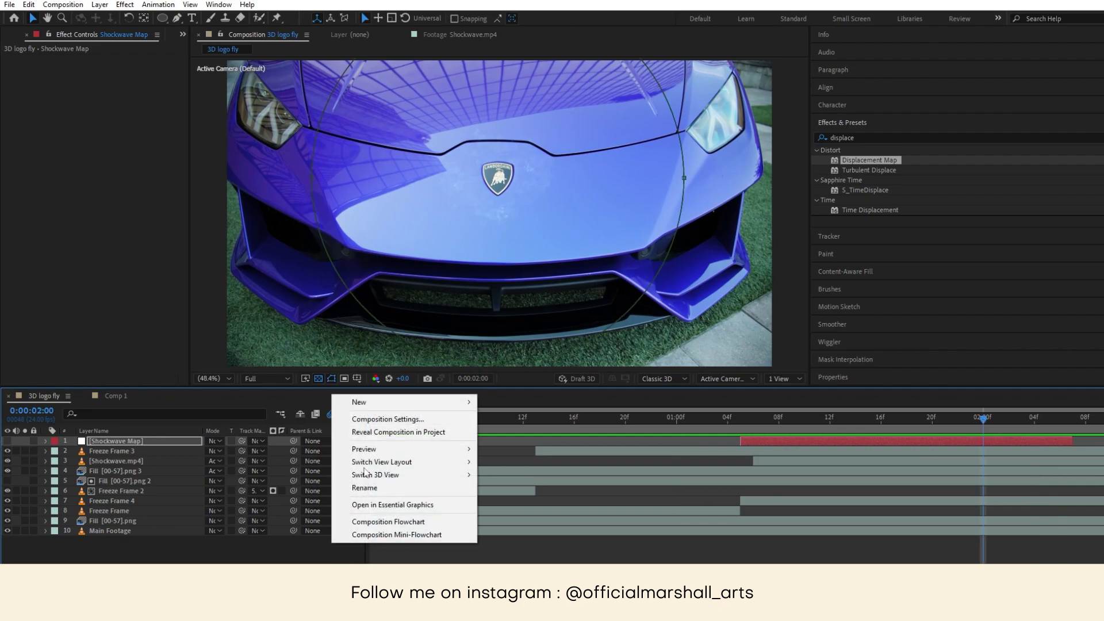
{"action": "mouse_move", "coordinate": [385, 406]}
{"action": "left_click", "coordinate": [516, 497]}
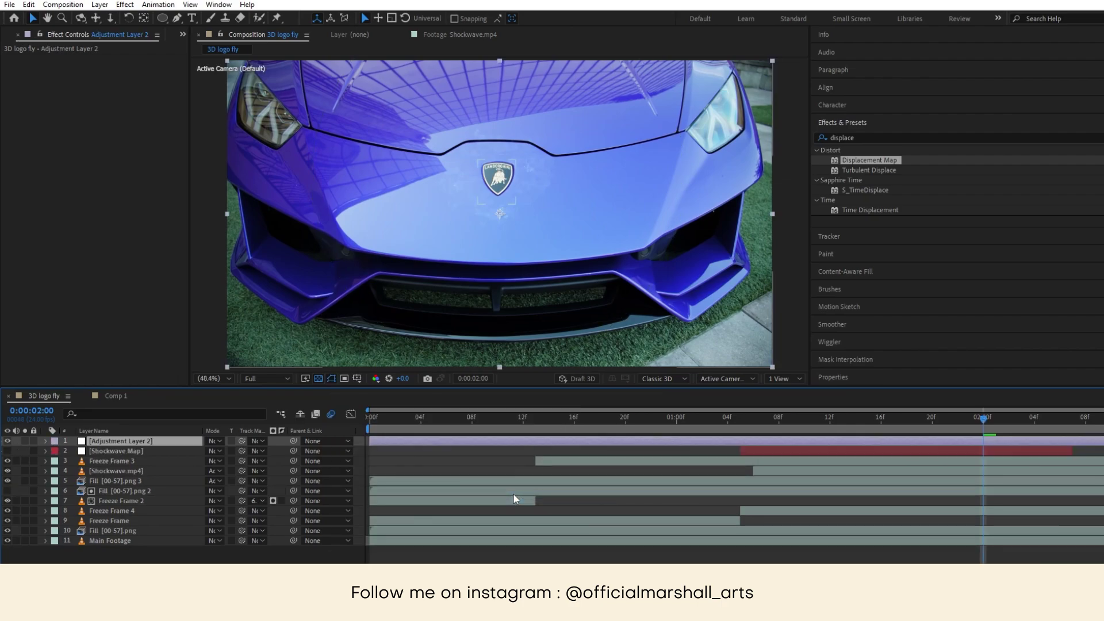
{"action": "left_click", "coordinate": [472, 421]}
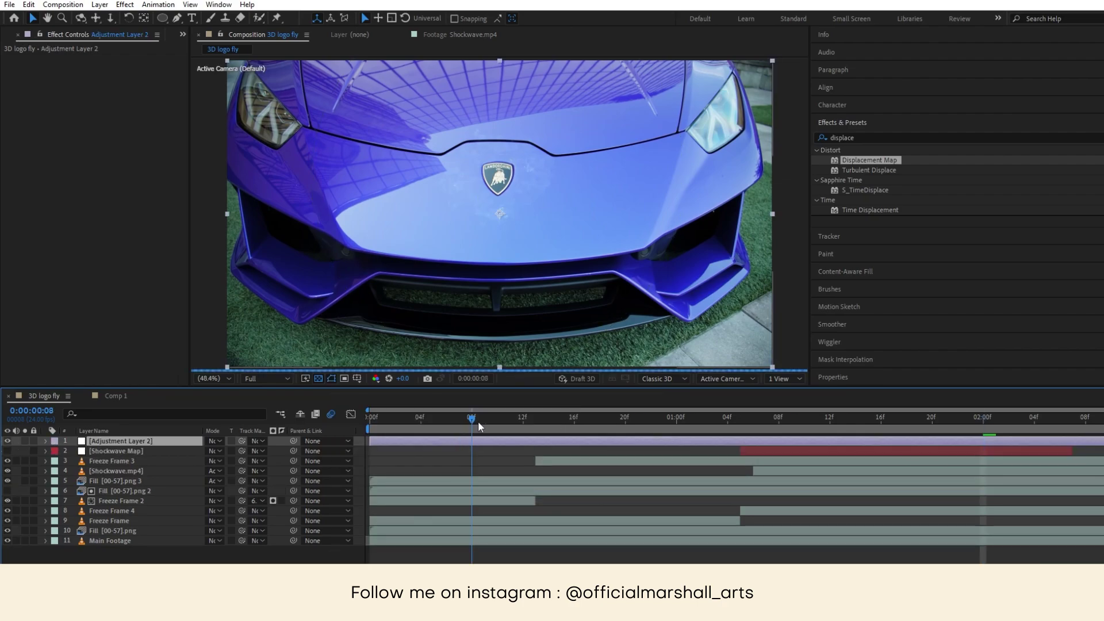
- Apply Curves to the adjustment layer with an S-curve pulled down to darken the shot
{"action": "left_click", "coordinate": [859, 137]}
{"action": "type", "text": "cur"}
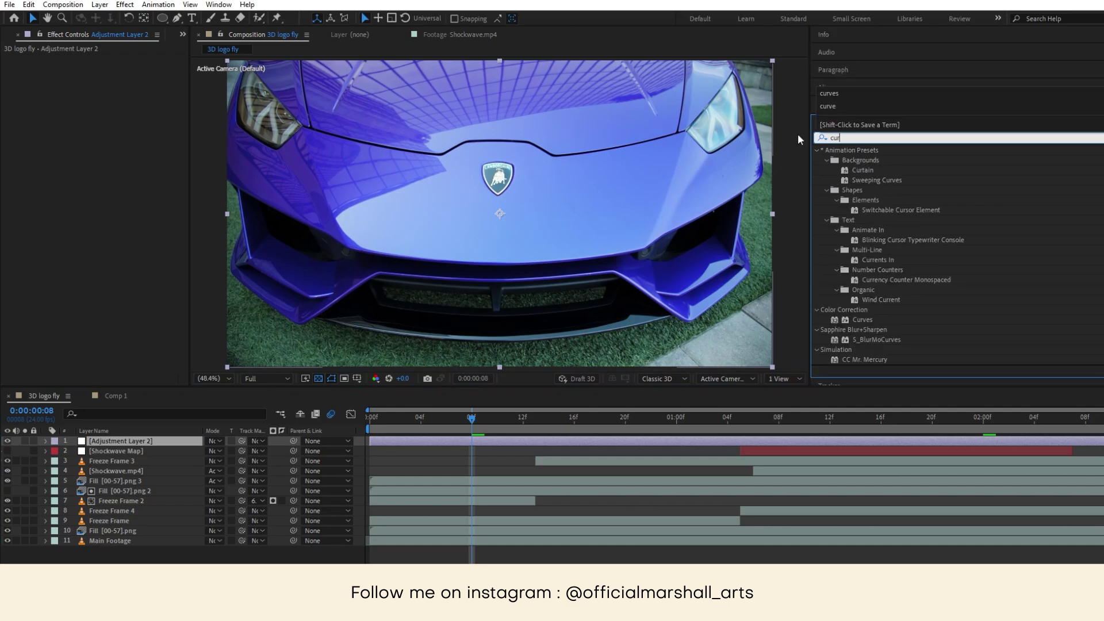
{"action": "type", "text": "ves"}
{"action": "left_click_drag", "start_coordinate": [863, 191], "coordinate": [555, 176]}
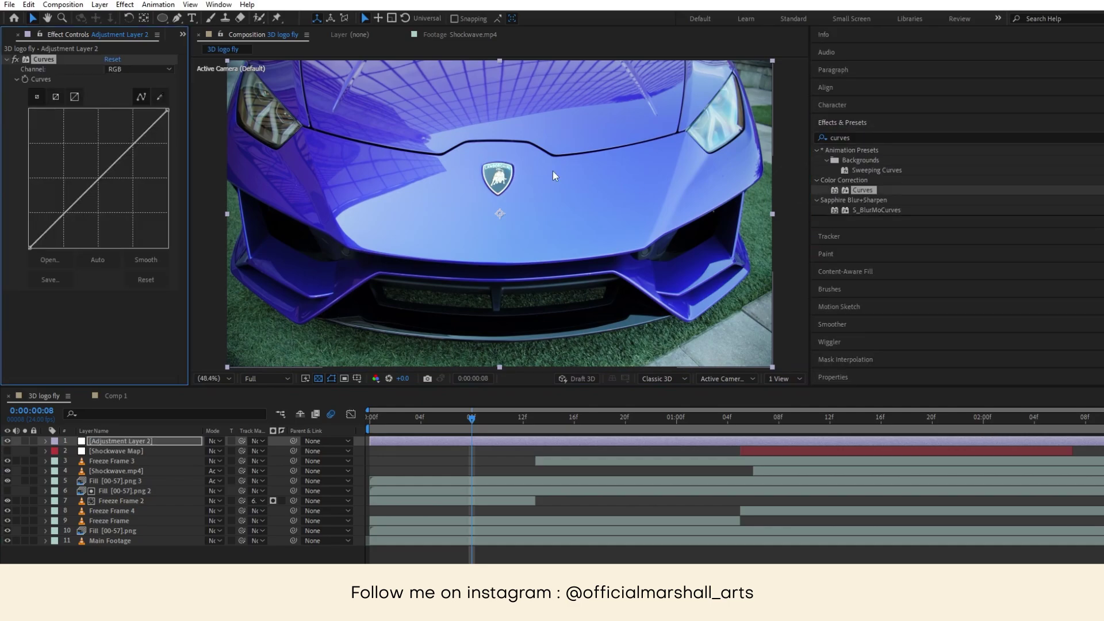
{"action": "left_click_drag", "start_coordinate": [134, 149], "coordinate": [125, 136]}
{"action": "left_click_drag", "start_coordinate": [70, 208], "coordinate": [46, 244]}
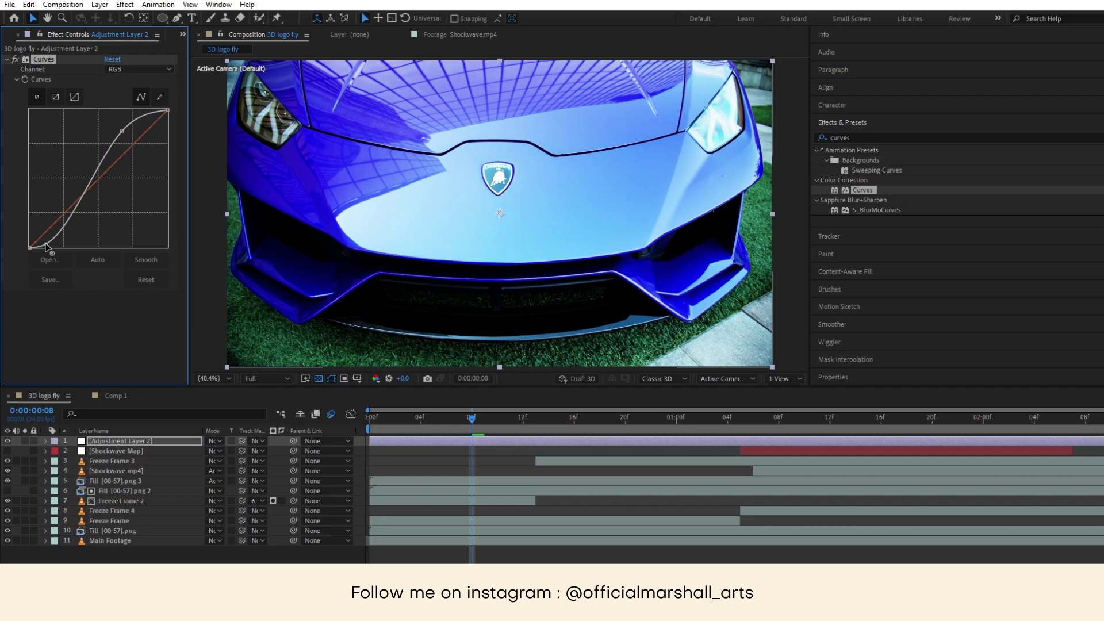
{"action": "left_click_drag", "start_coordinate": [133, 145], "coordinate": [146, 153]}
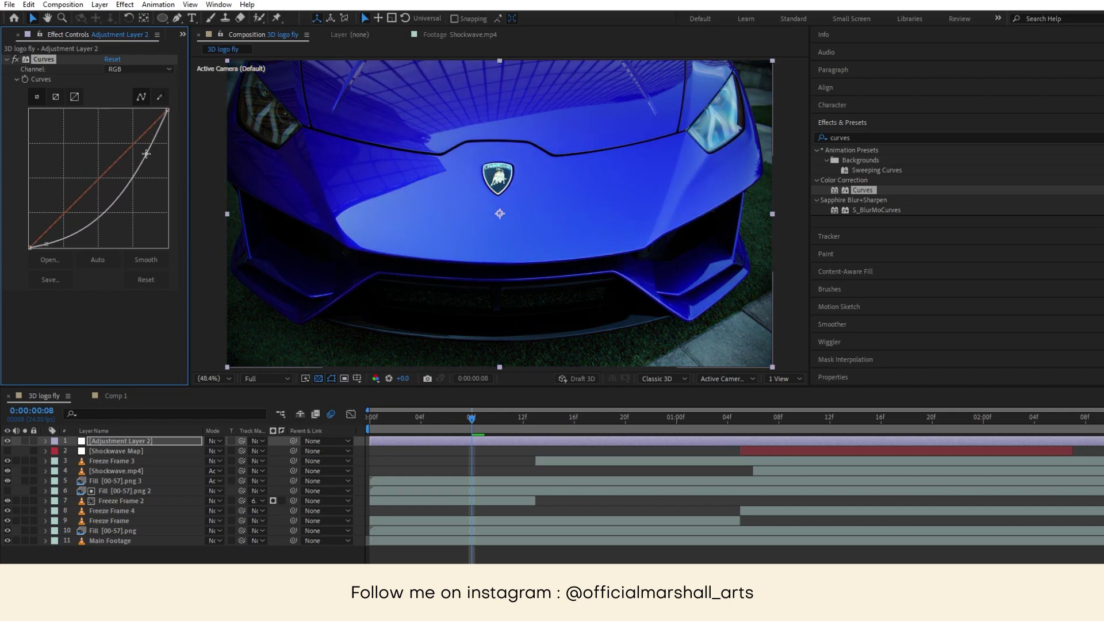